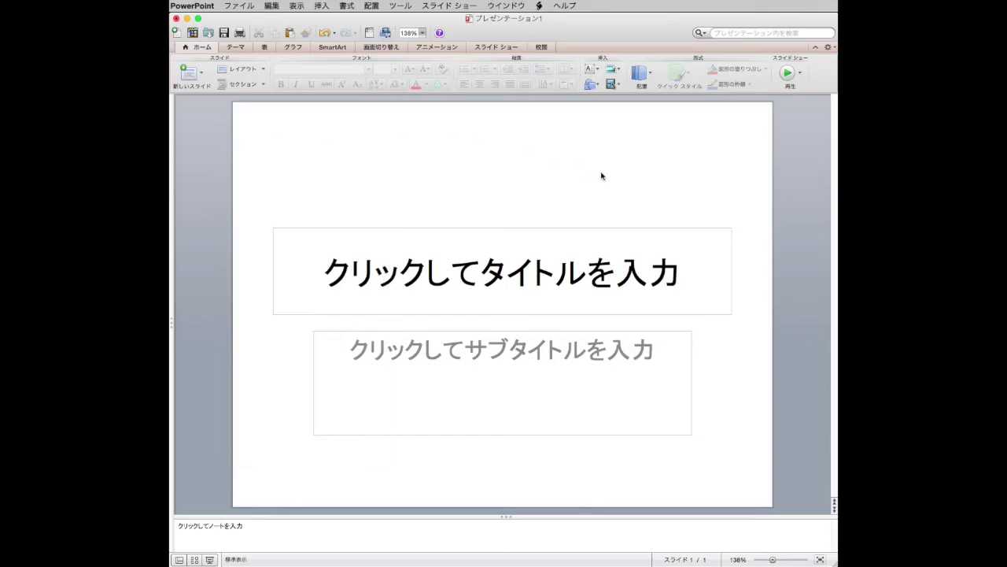
Delete both the title and subtitle placeholders from the slide
left_click(579, 229)
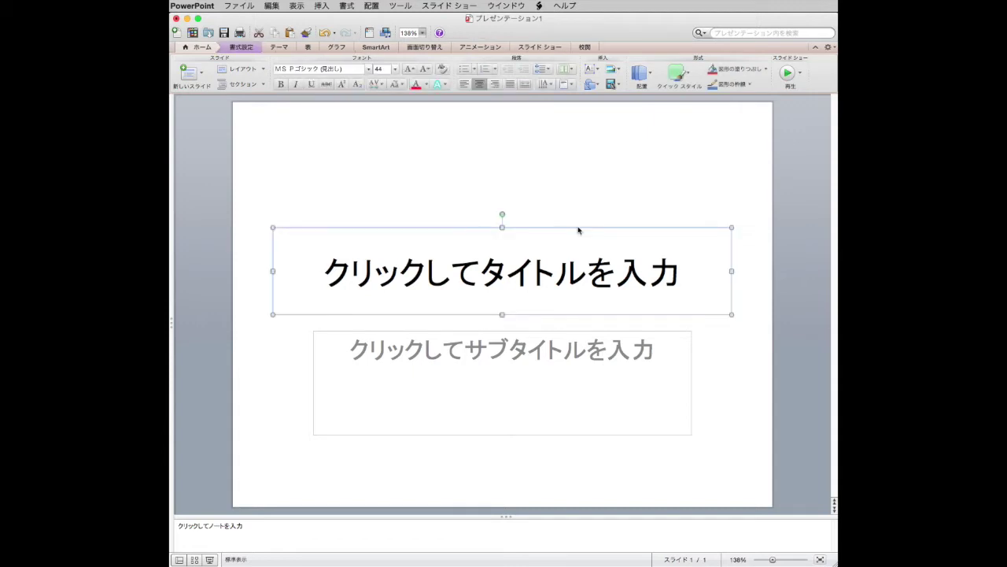
key("Delete")
left_click(558, 332)
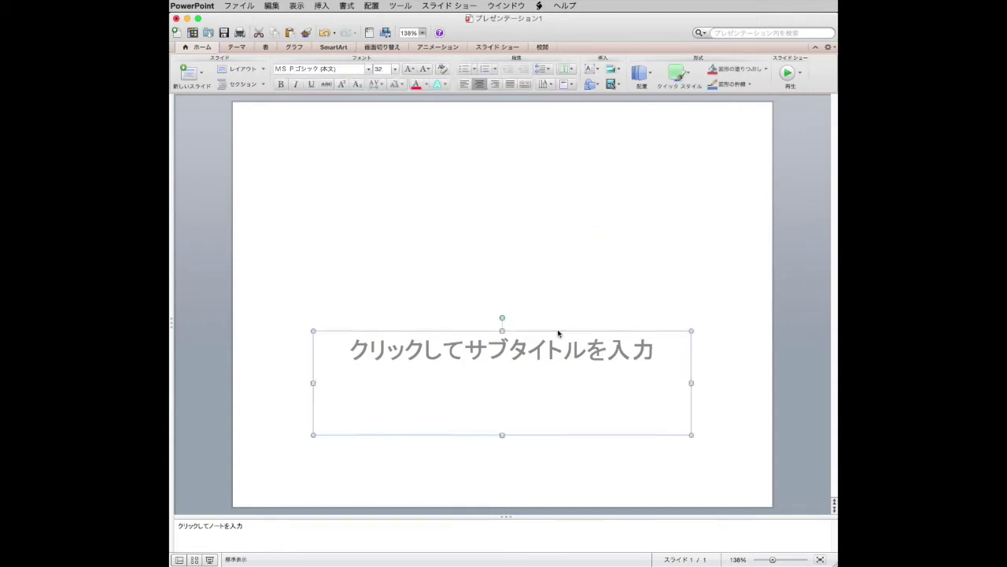
key("Delete")
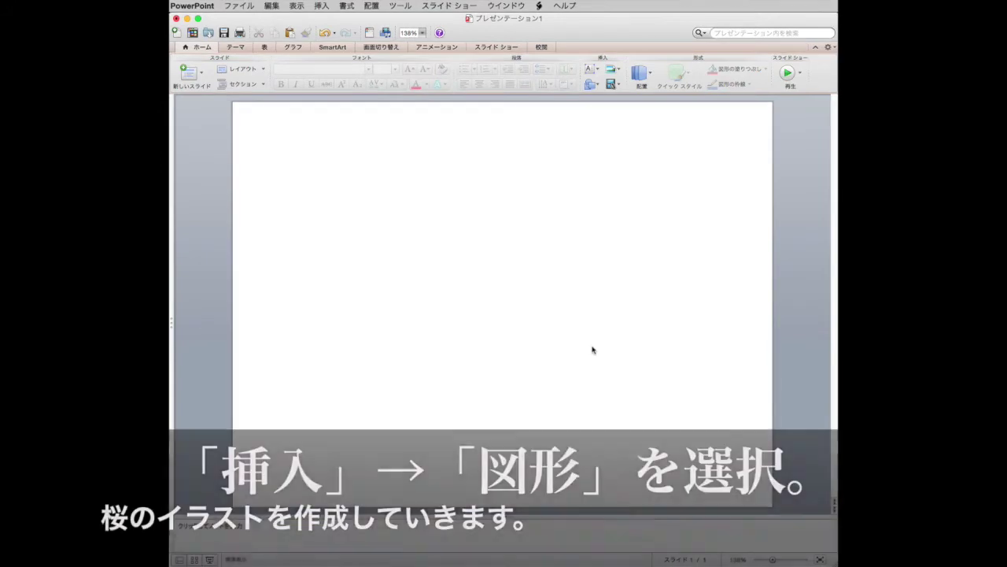
Pick the Curve shape from Insert > Shapes and place its first point on the slide
left_click(321, 6)
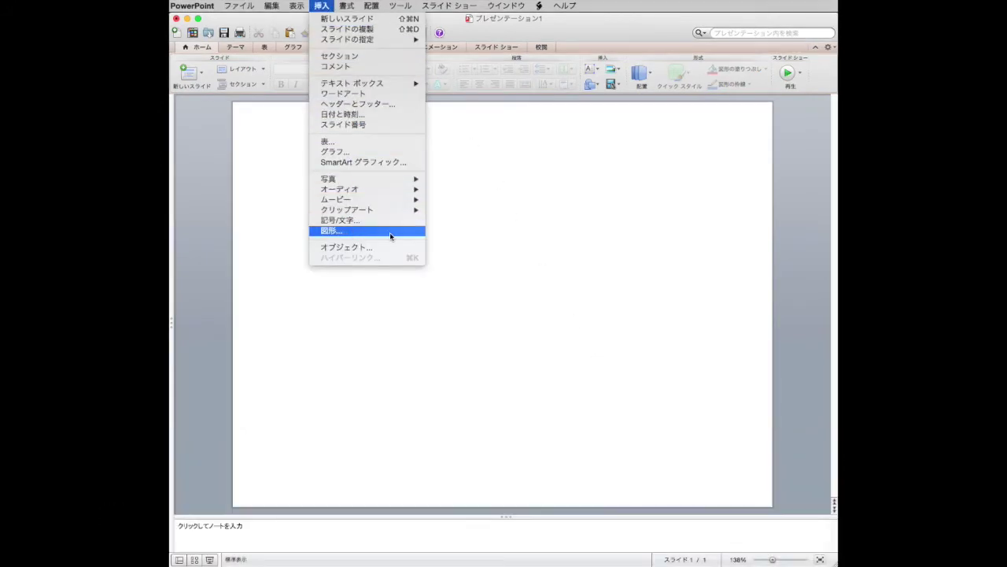
left_click(391, 232)
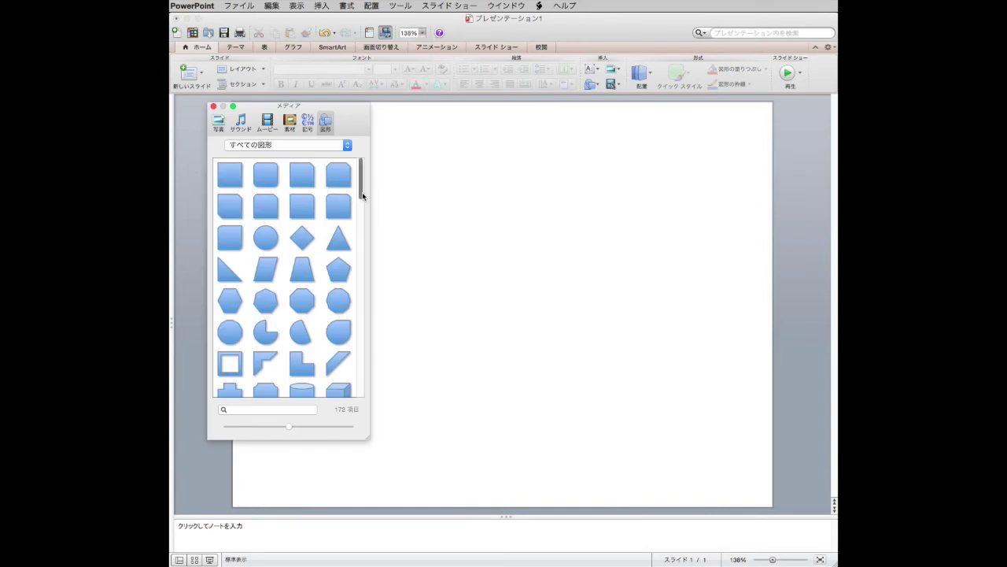
scroll(362, 193, "down", 3)
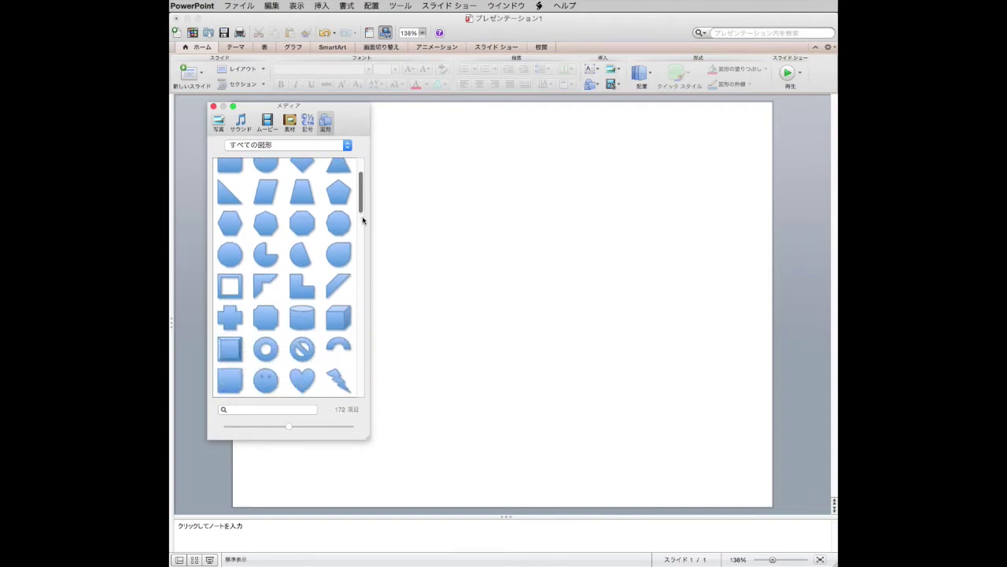
scroll(361, 240, "down", 8)
scroll(361, 246, "down", 3)
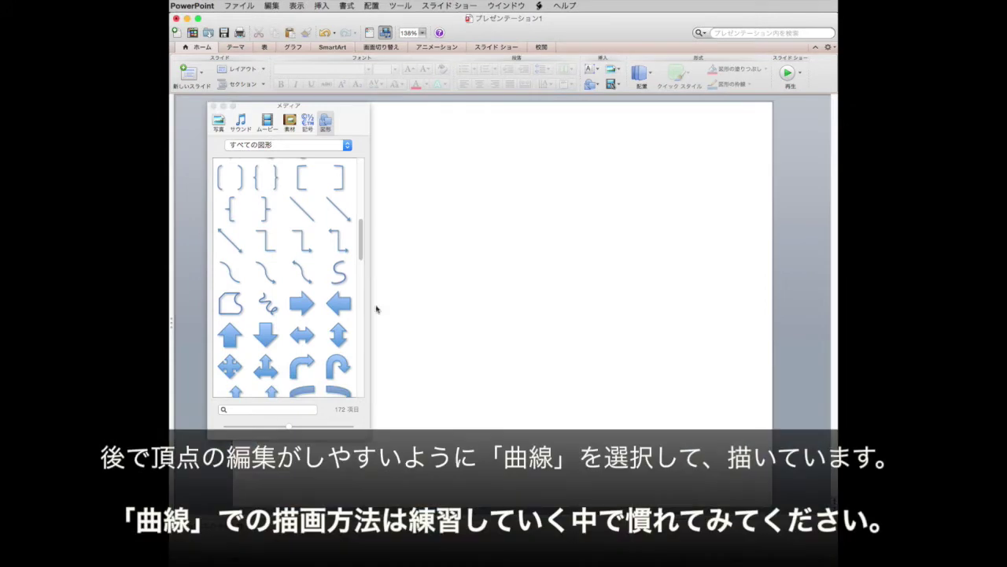
left_click(339, 276)
left_click(504, 377)
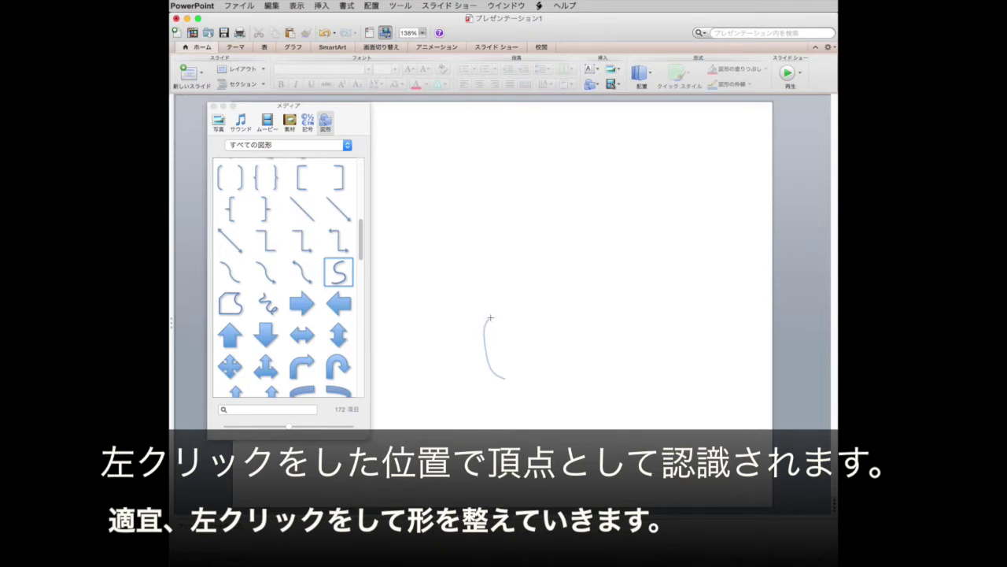
Outline a notched-top petal with Curve points and close it at the start point
left_click(491, 317)
left_click(510, 316)
left_click(503, 377)
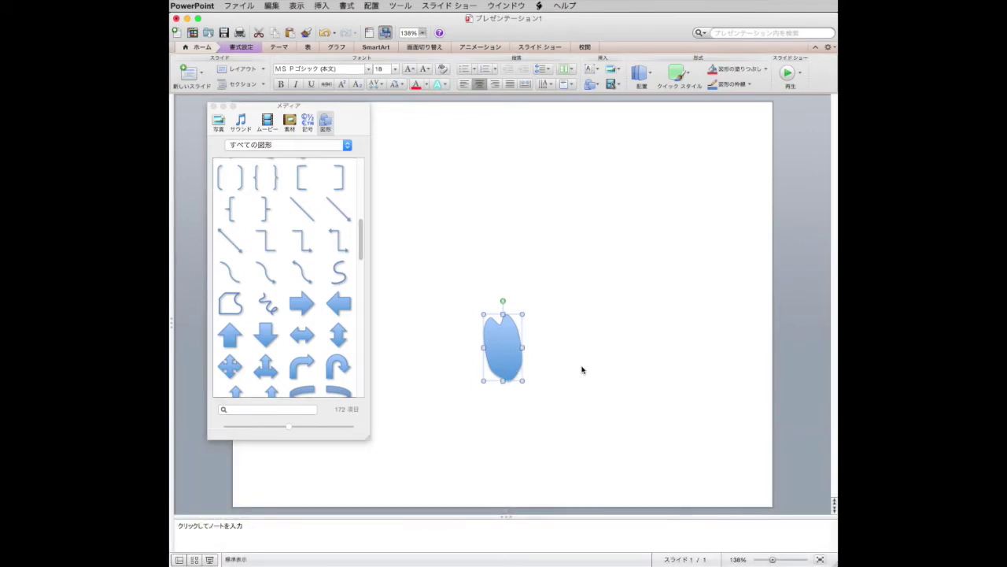
Move the petal up toward the slide's upper middle and tilt it about 8°
left_click(582, 370)
left_click_drag(508, 362, 527, 231)
left_click(564, 294)
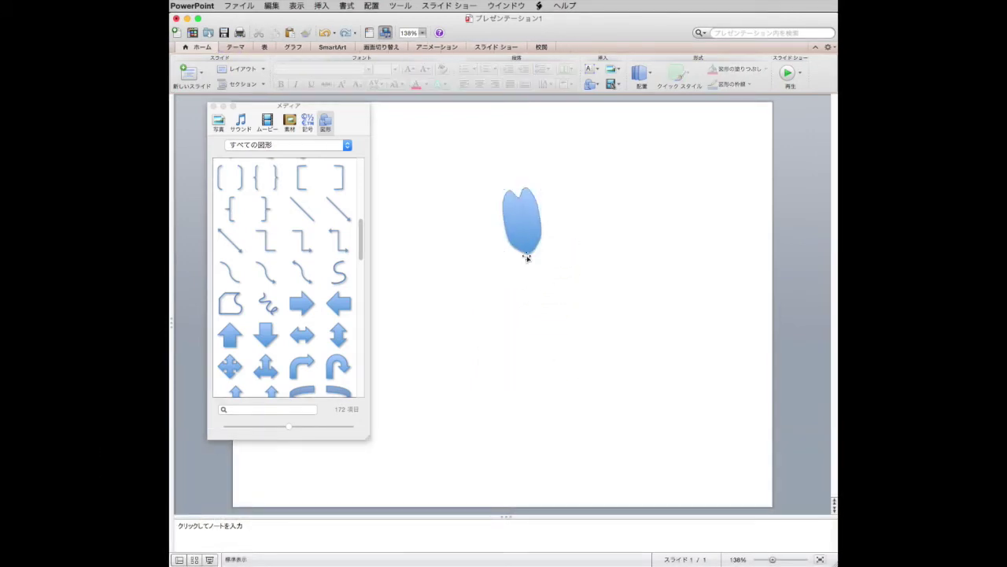
left_click(525, 236)
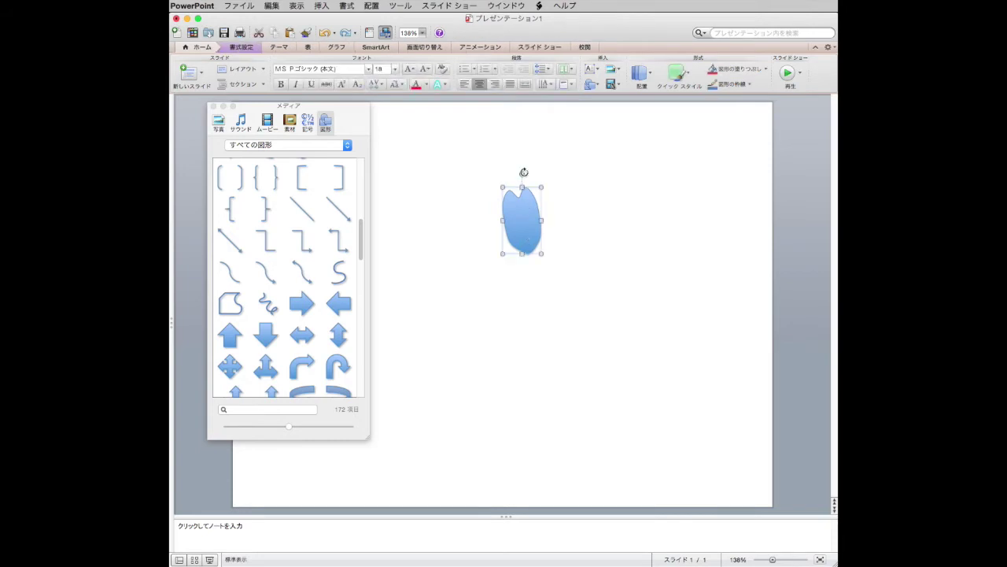
left_click_drag(522, 174, 528, 174)
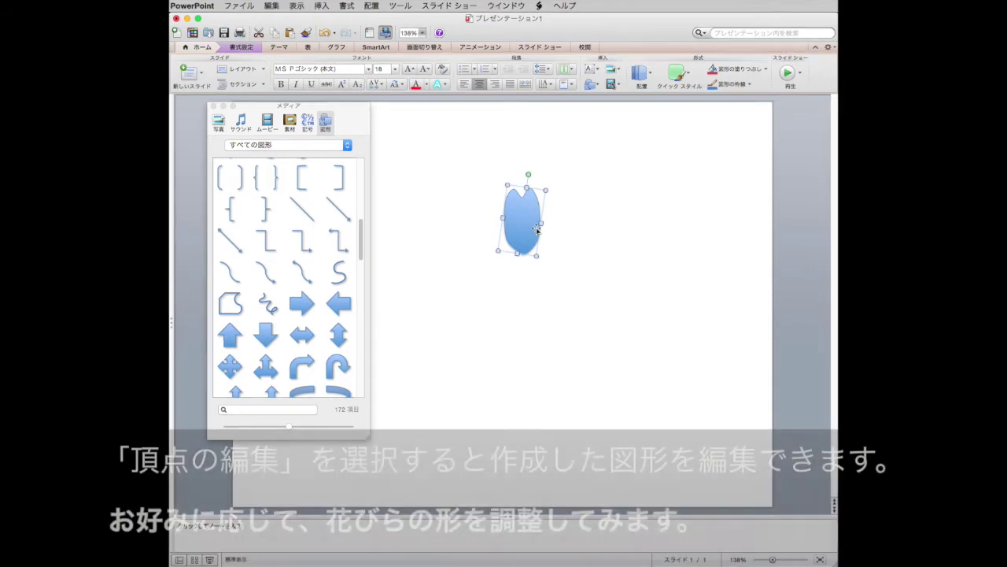
In Edit Points, bulge the petal's upper-right edge and widen its left edge
right_click(537, 230)
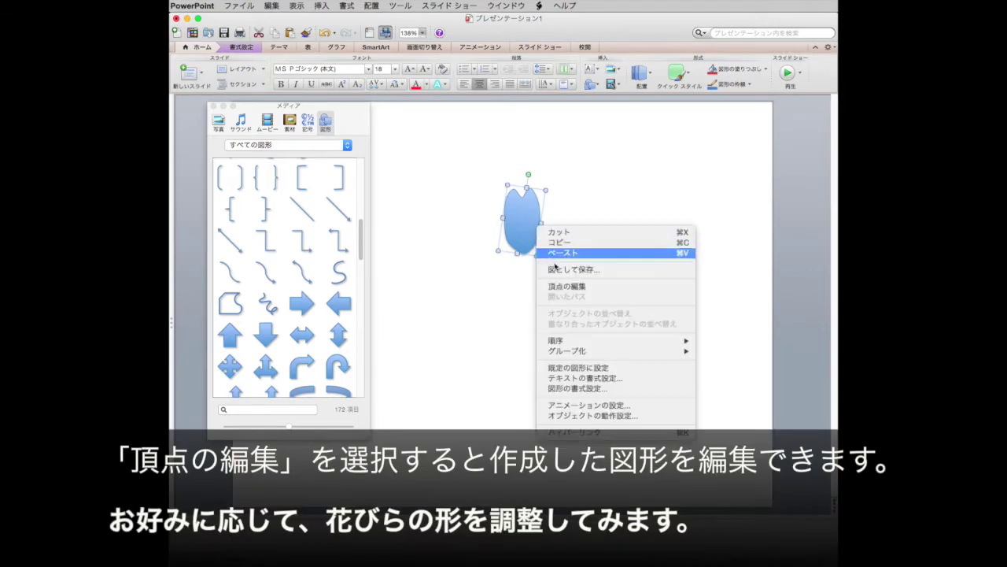
left_click(612, 288)
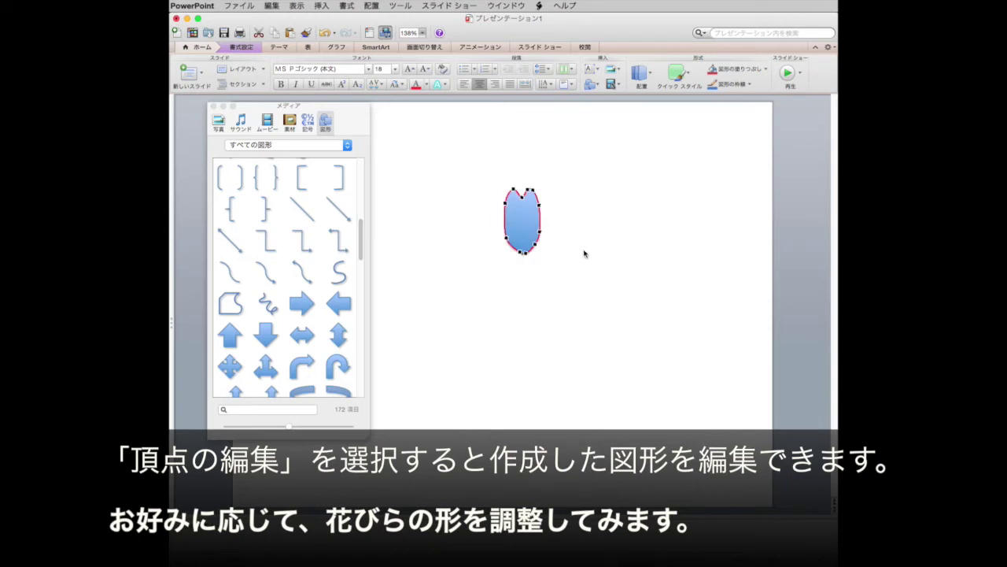
left_click_drag(538, 207, 543, 206)
left_click_drag(504, 203, 501, 205)
left_click(595, 297)
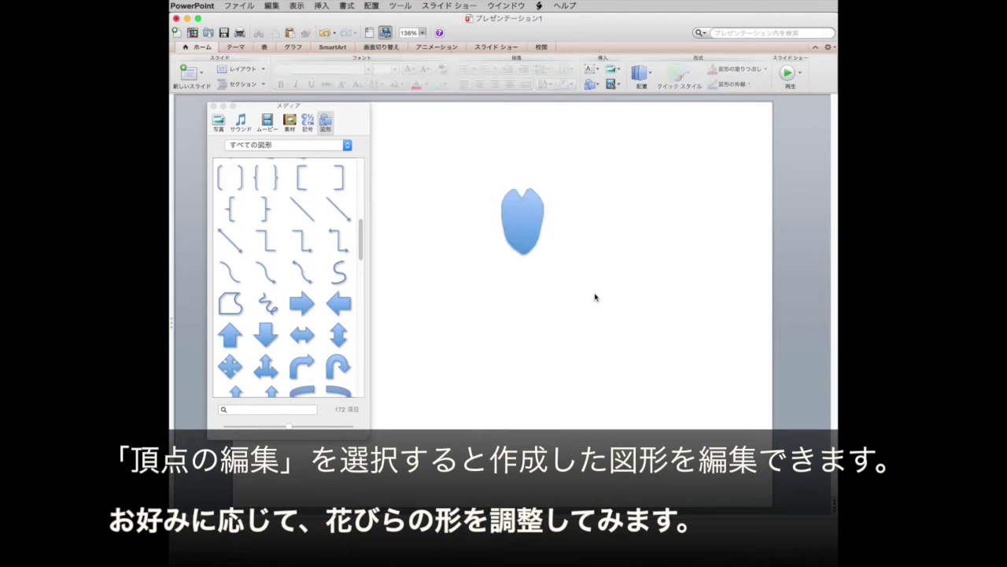
Make two more Edit Points passes to even out the petal's rounded outline
left_click(534, 231)
right_click(533, 229)
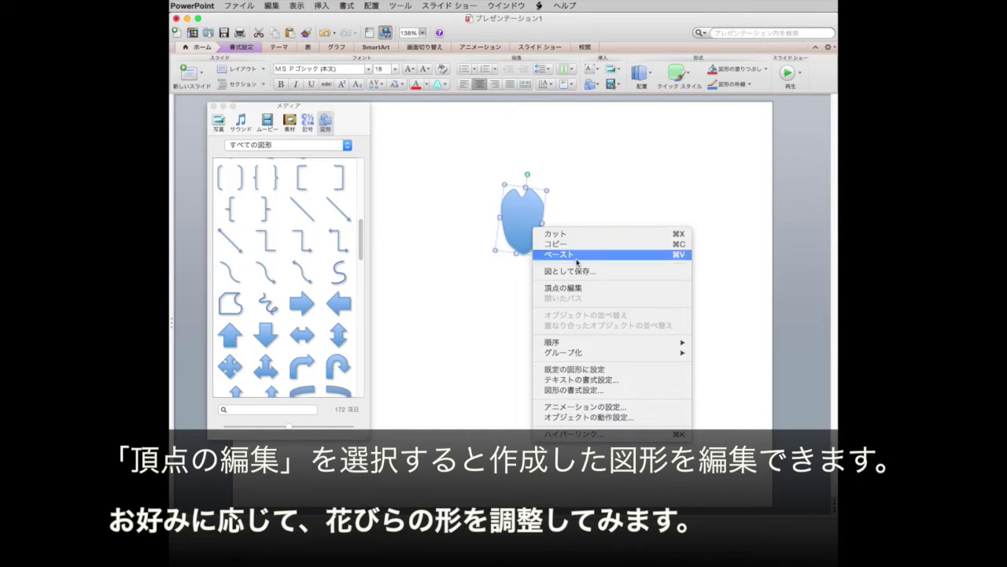
left_click(605, 296)
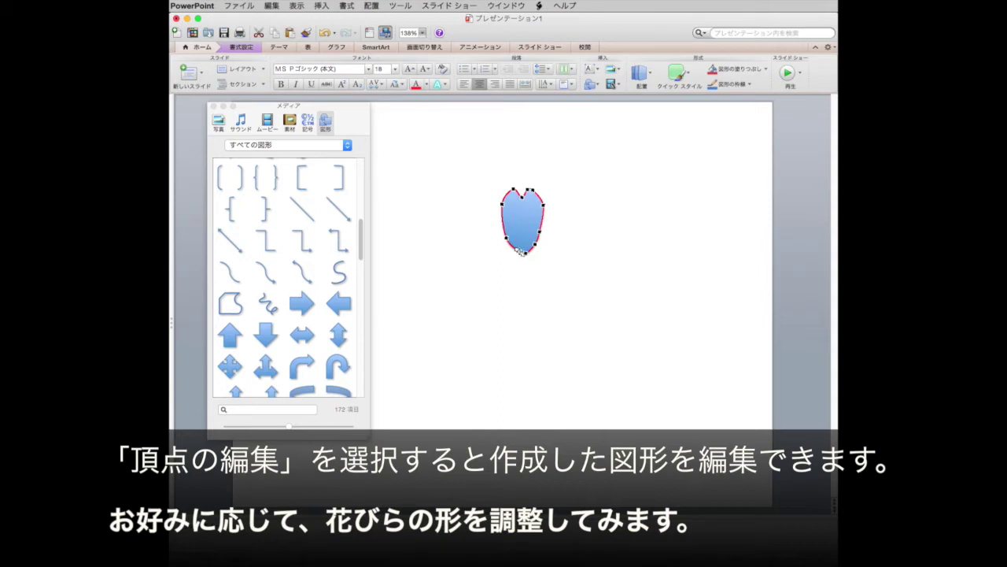
left_click(604, 250)
left_click(520, 244)
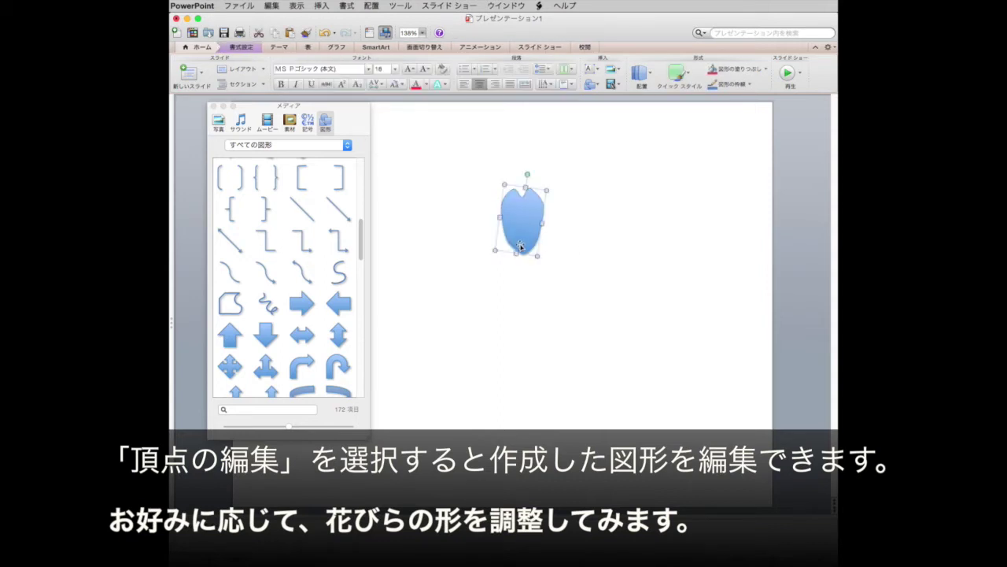
right_click(520, 245)
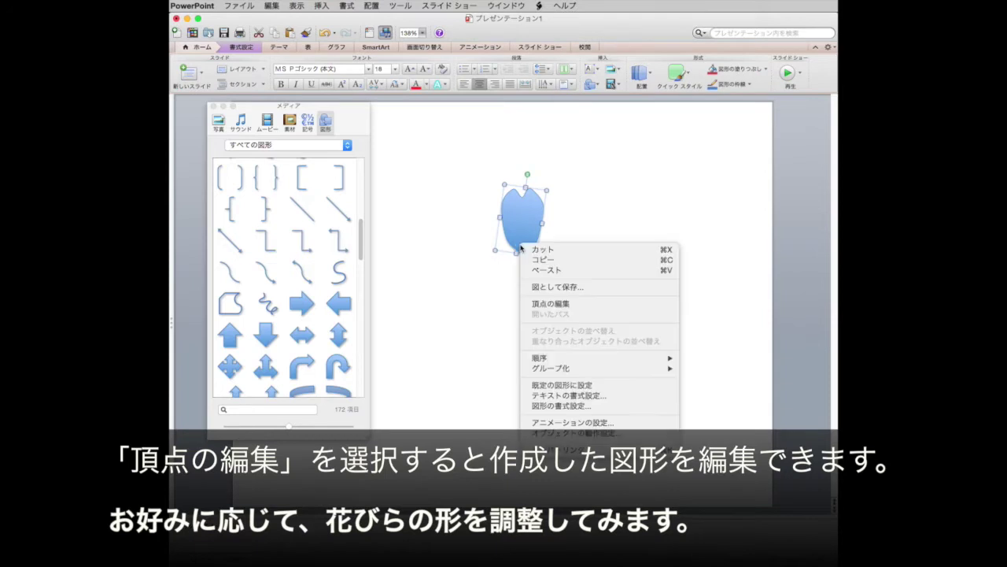
left_click(570, 303)
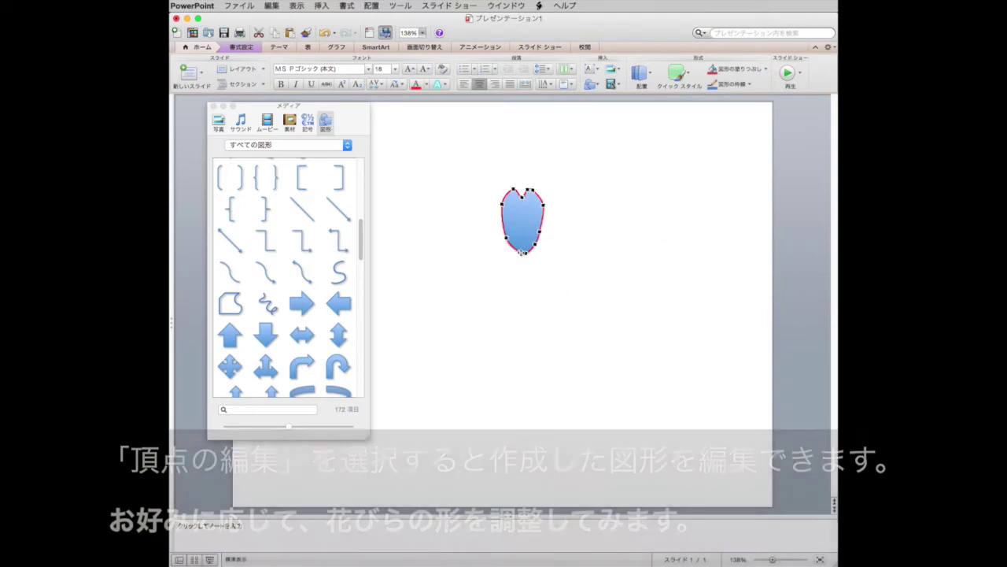
left_click(599, 270)
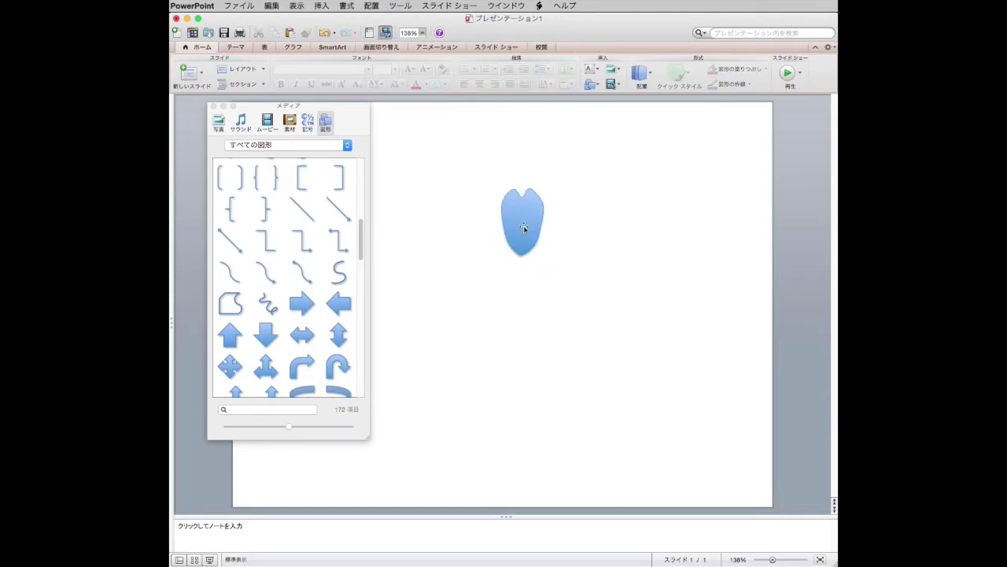
left_click(524, 228)
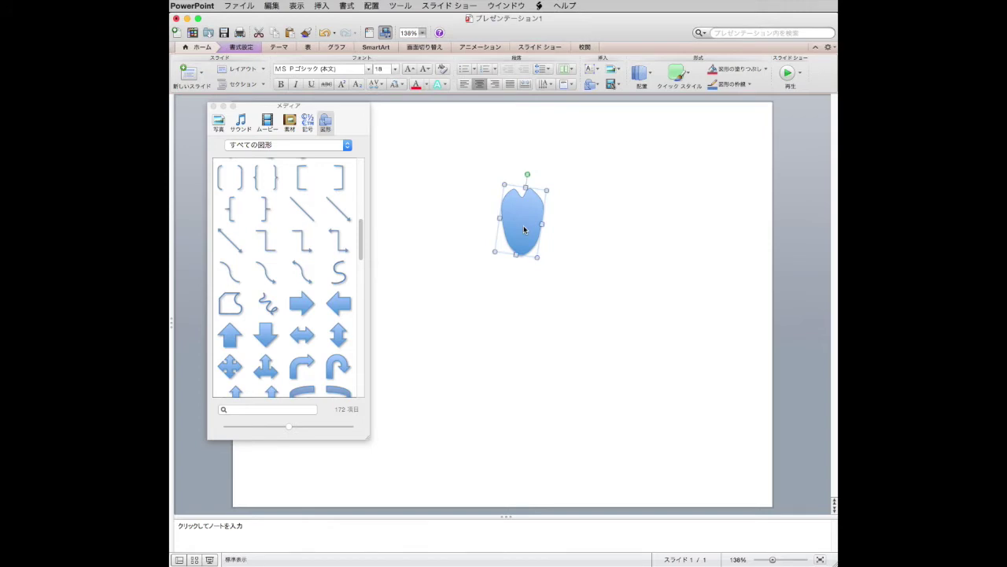
left_click(600, 295)
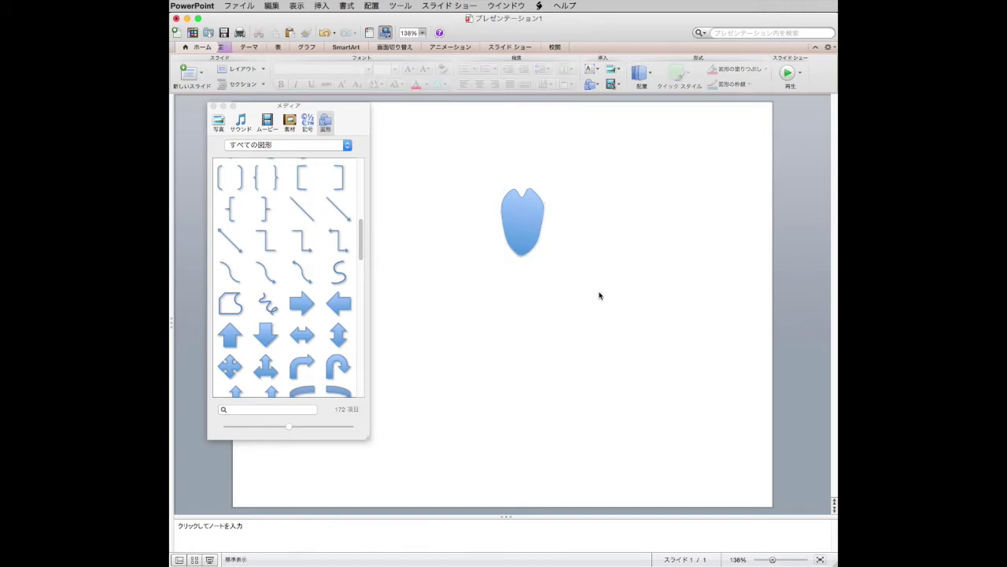
Duplicate the petal and rotate the copy horizontal as the flower's right petal
key("super+a")
key("super+d")
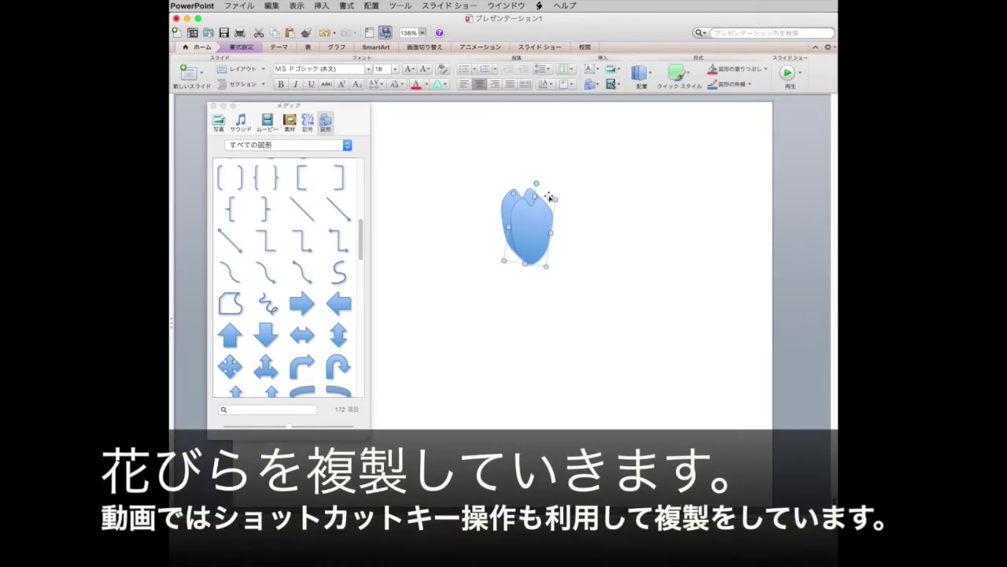
left_click_drag(536, 226, 567, 238)
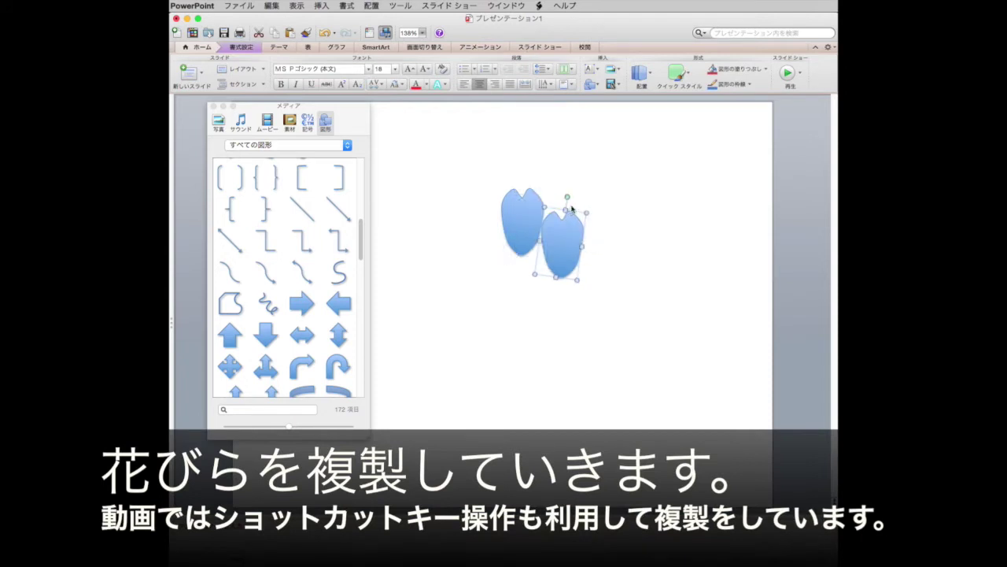
left_click_drag(567, 196, 610, 246)
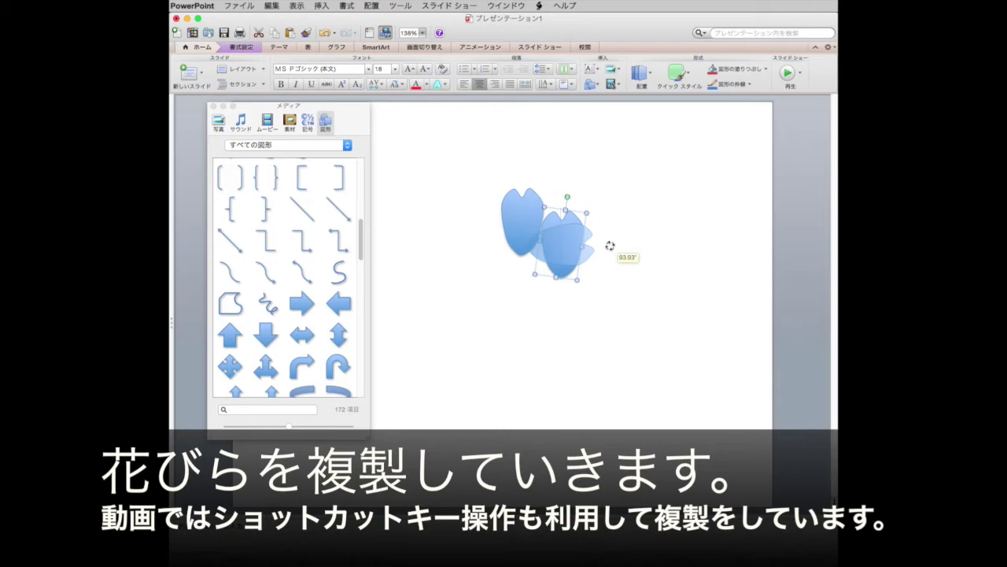
left_click_drag(610, 245, 608, 244)
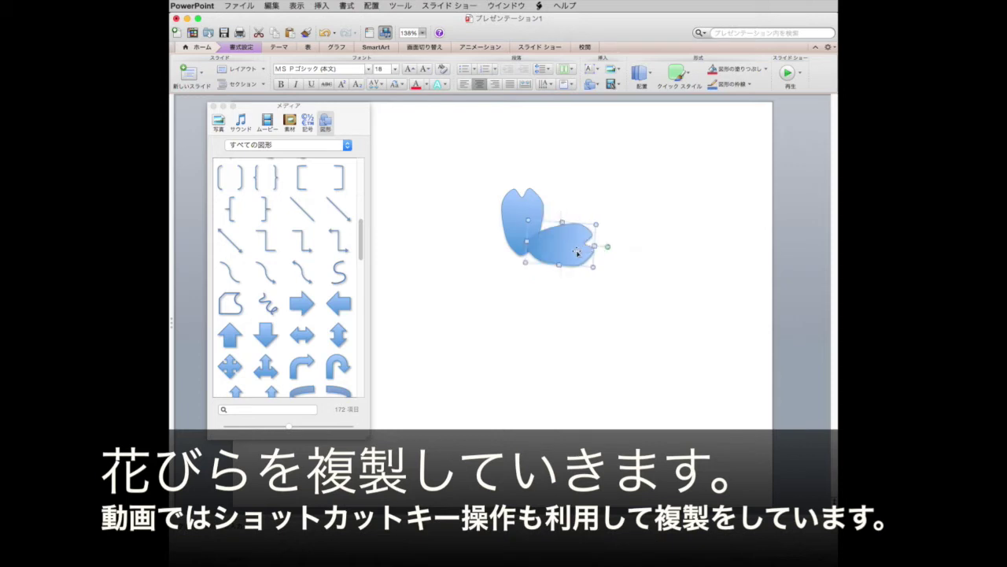
left_click_drag(576, 250, 566, 251)
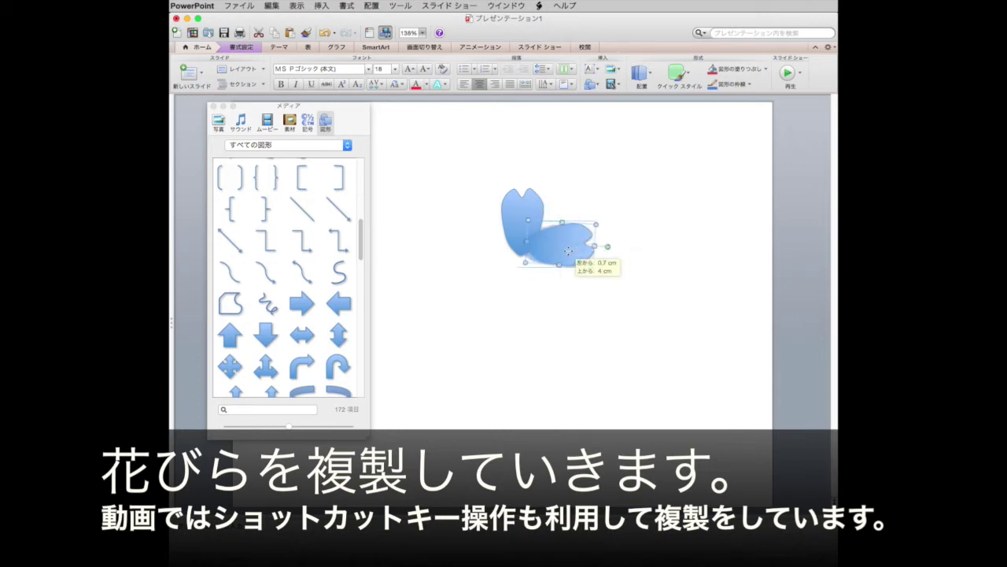
left_click(585, 297)
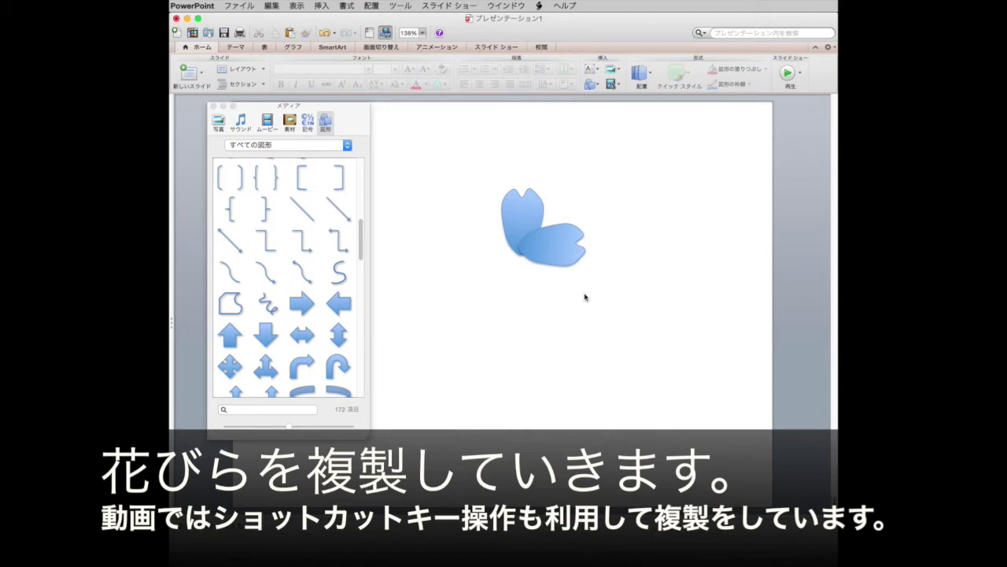
Paste another petal, rotate it nearly horizontal and place it at the flower's left
key("super+v")
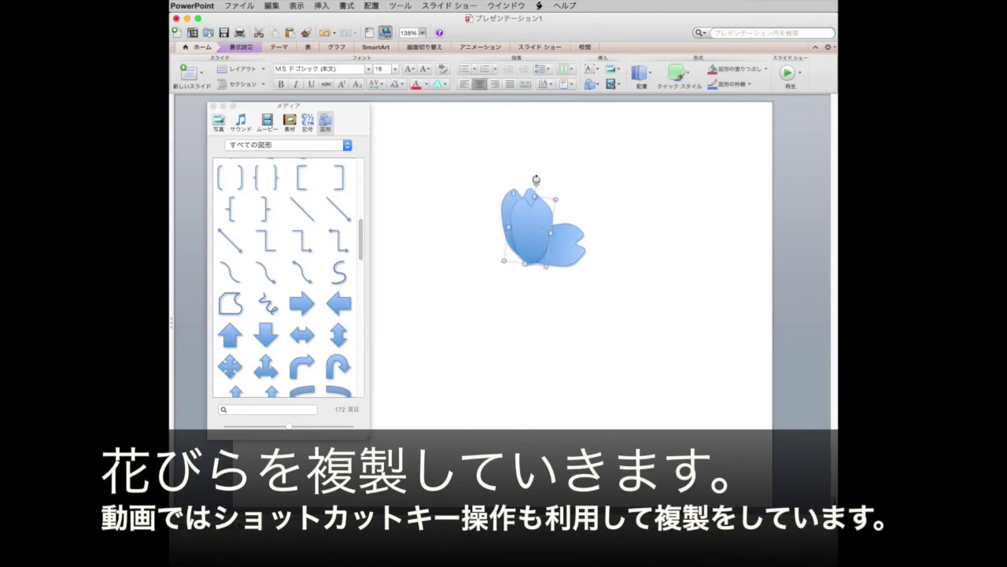
left_click_drag(525, 182, 485, 217)
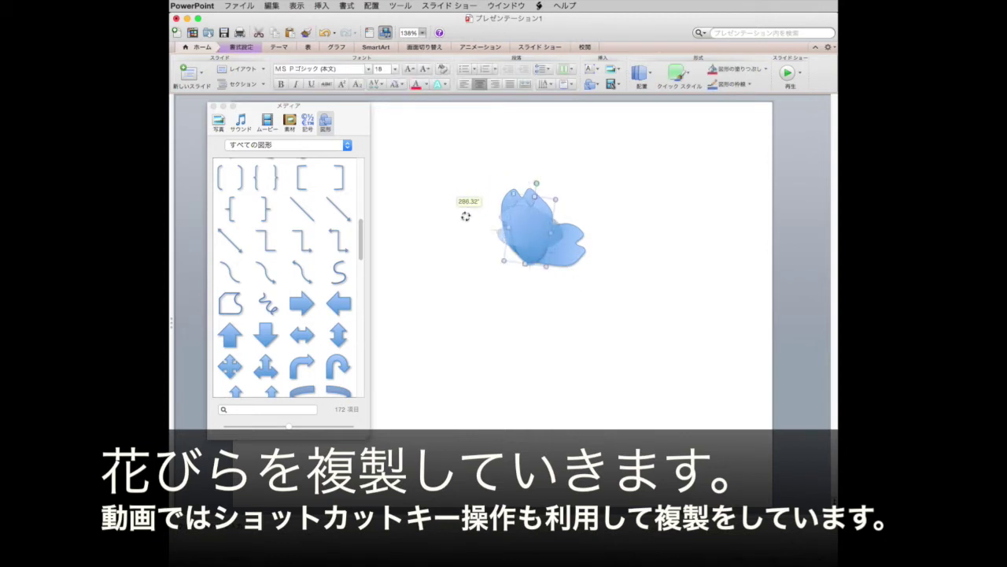
left_click_drag(544, 238, 500, 245)
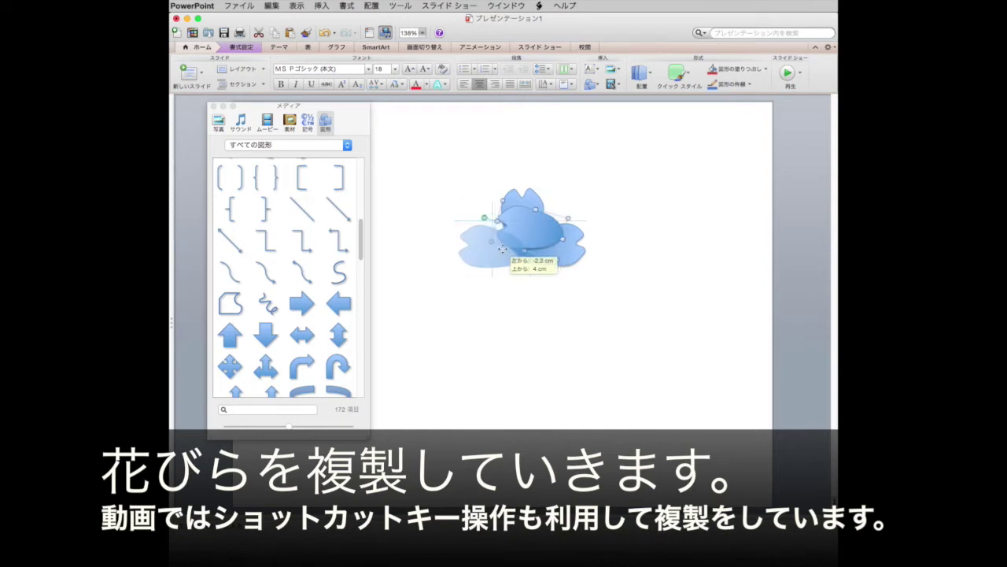
left_click_drag(500, 245, 441, 234)
left_click(526, 290)
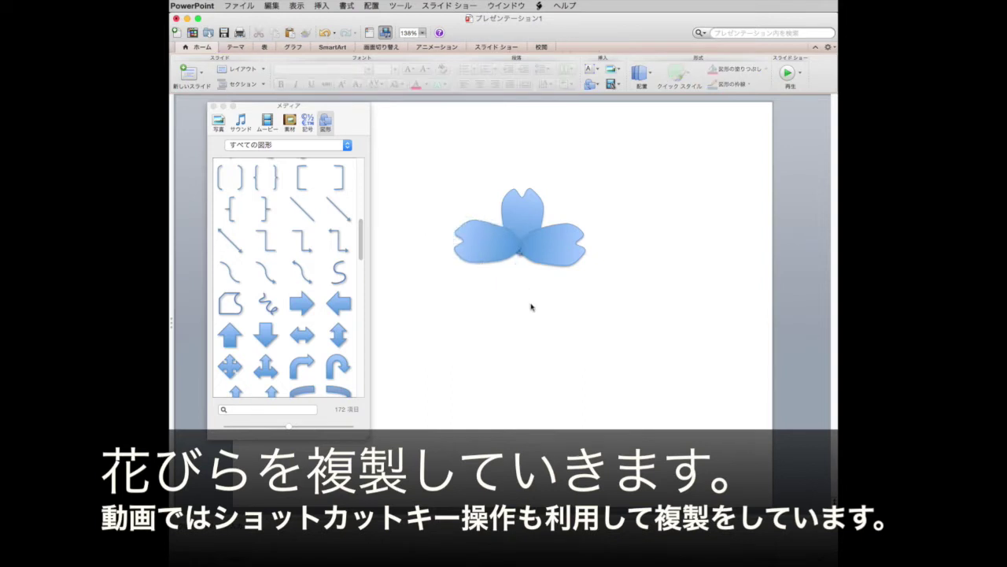
Paste a third copy, rotate it and place it as the lower-left petal
key("super+v")
left_click_drag(524, 201, 516, 256)
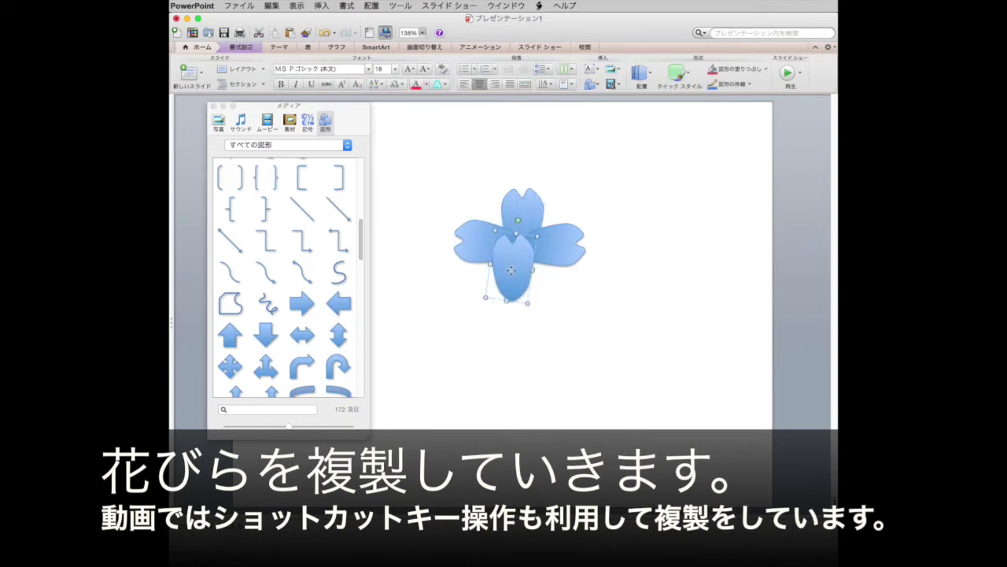
mouse_move(518, 221)
left_mouse_down()
mouse_move(468, 264)
mouse_move(462, 293)
left_mouse_up()
left_click_drag(461, 299, 461, 301)
mouse_move(516, 266)
left_mouse_down()
mouse_move(463, 314)
mouse_move(500, 290)
left_mouse_up()
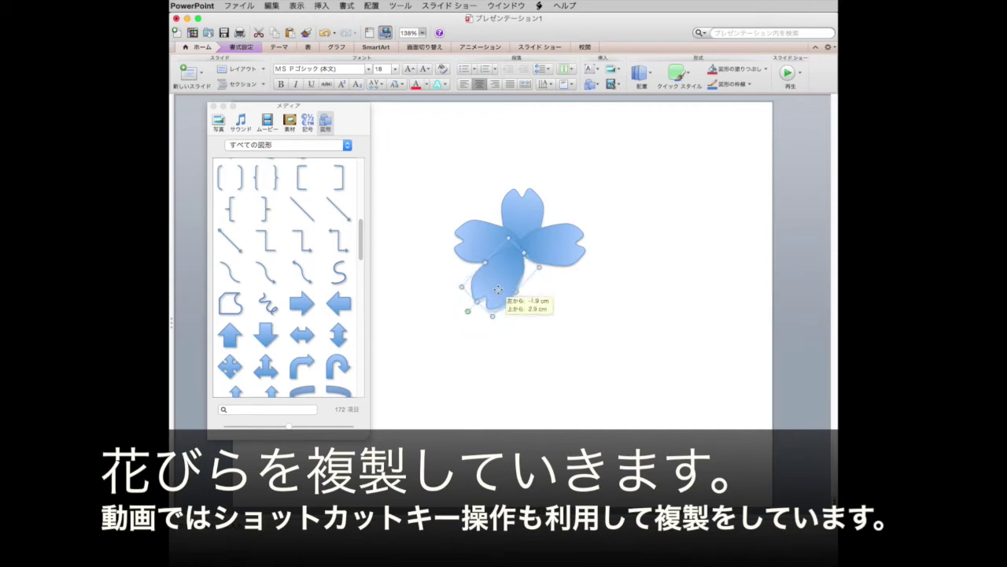
left_click_drag(500, 290, 499, 291)
left_click(564, 323)
Duplicate the top petal, rotate it about 52° and place it lower right
left_click(535, 240)
key("super+d")
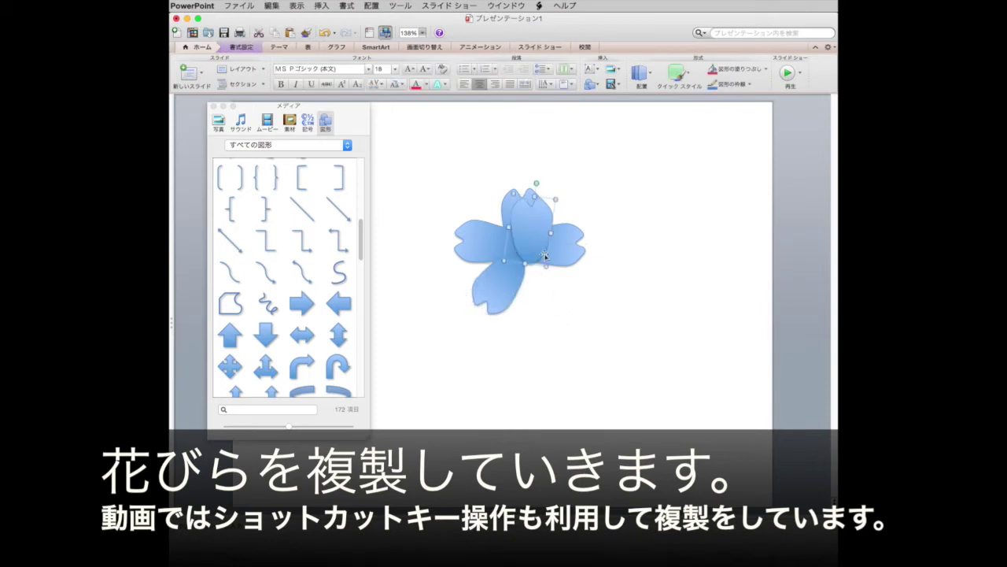
left_click_drag(535, 240, 534, 244)
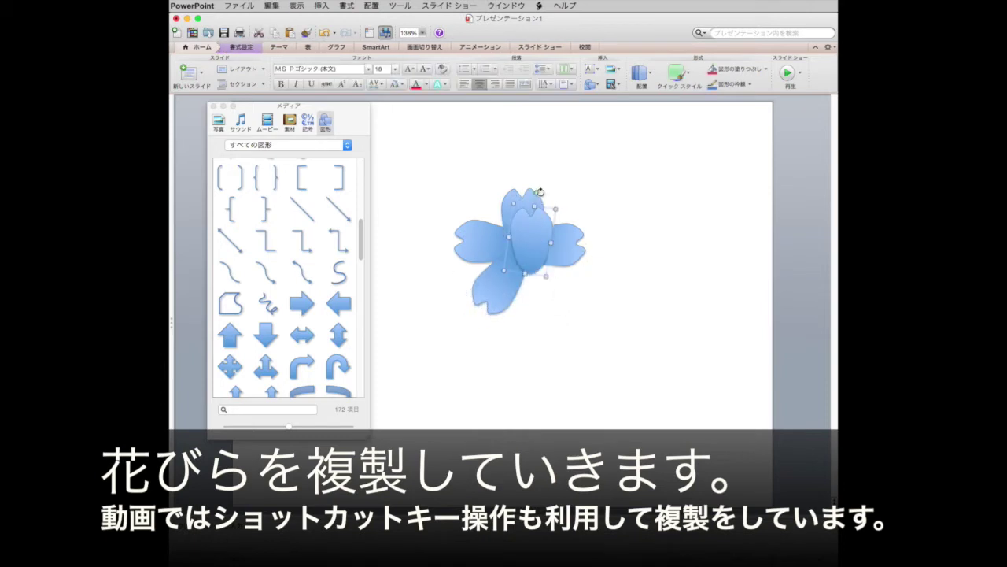
mouse_move(537, 191)
left_mouse_down()
mouse_move(566, 217)
mouse_move(580, 293)
left_mouse_up()
left_click_drag(540, 249, 558, 289)
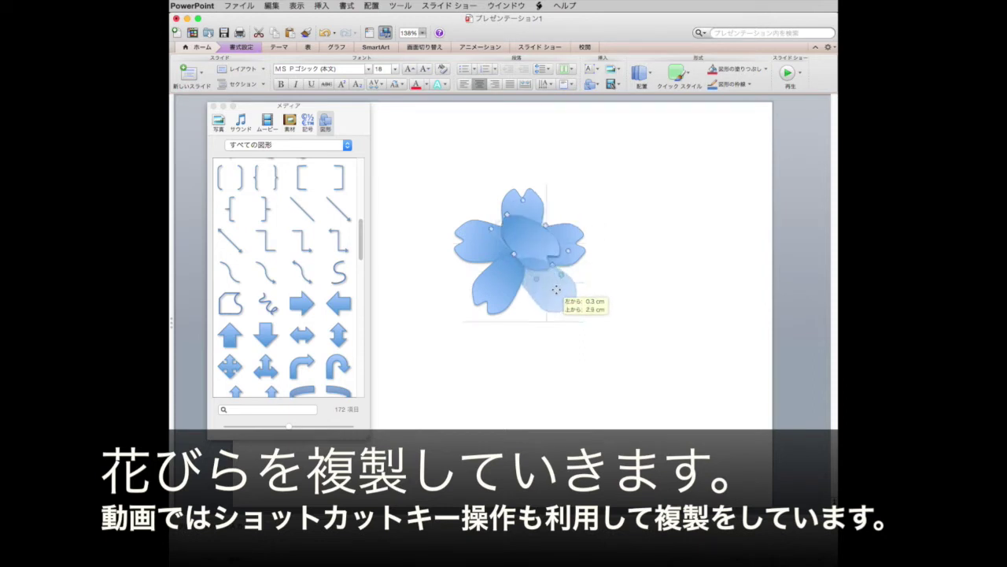
left_click(618, 278)
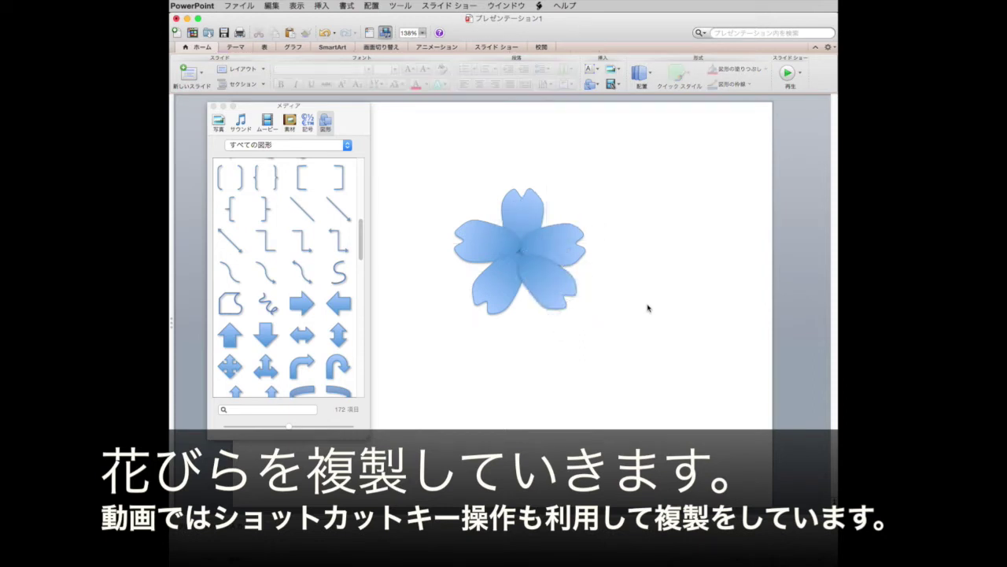
Fine-tune the top and lower-right petal positions so all five meet at the centre
left_click(574, 255)
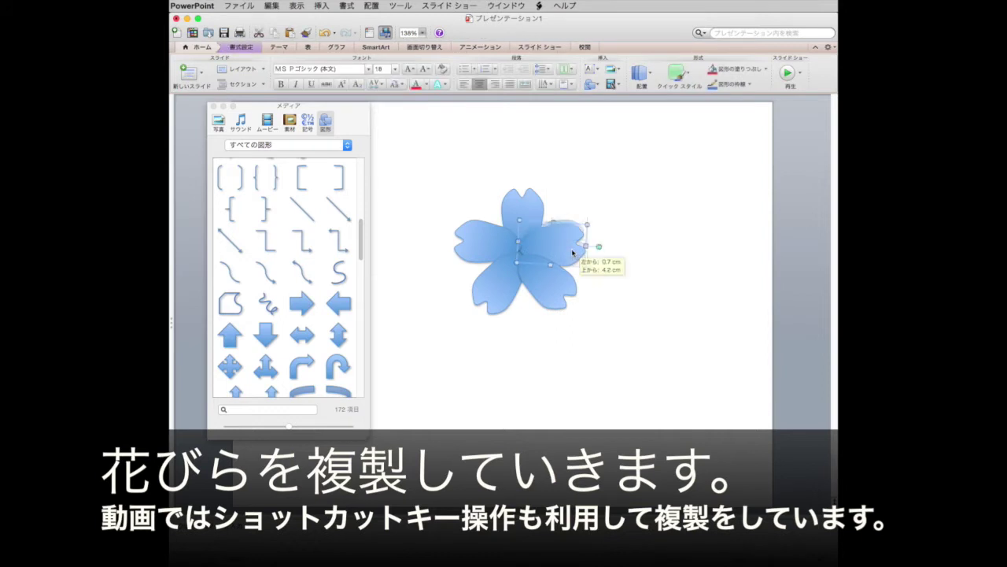
left_click(623, 270)
left_click_drag(529, 209, 526, 209)
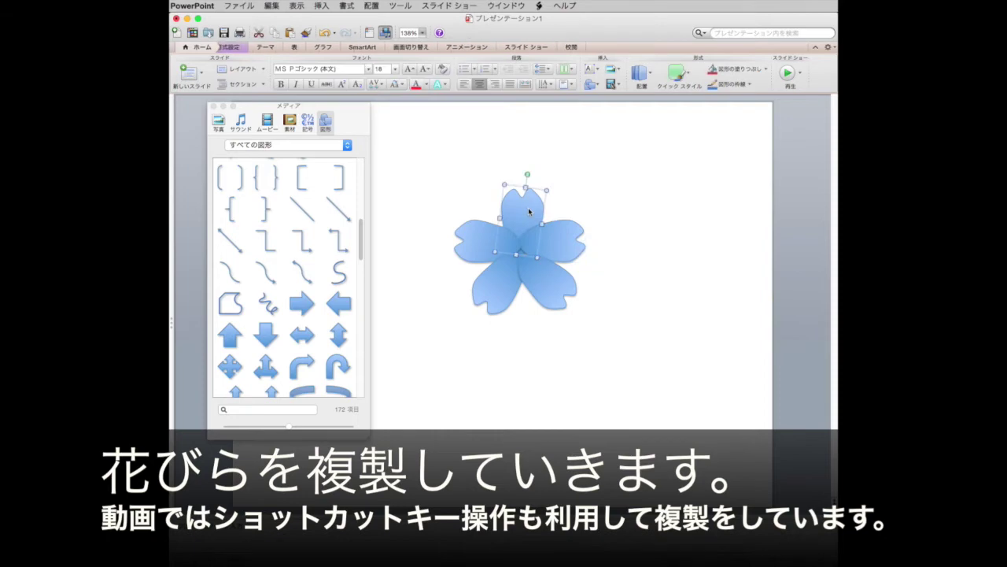
left_click_drag(526, 210, 525, 209)
left_click(671, 223)
left_click_drag(554, 283, 503, 293)
left_click(680, 306)
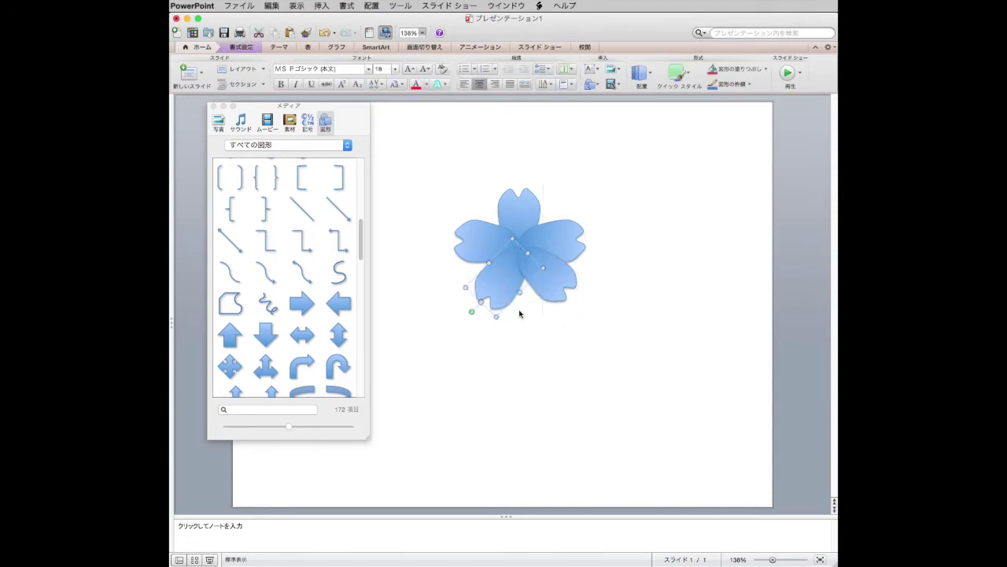
left_click(595, 360)
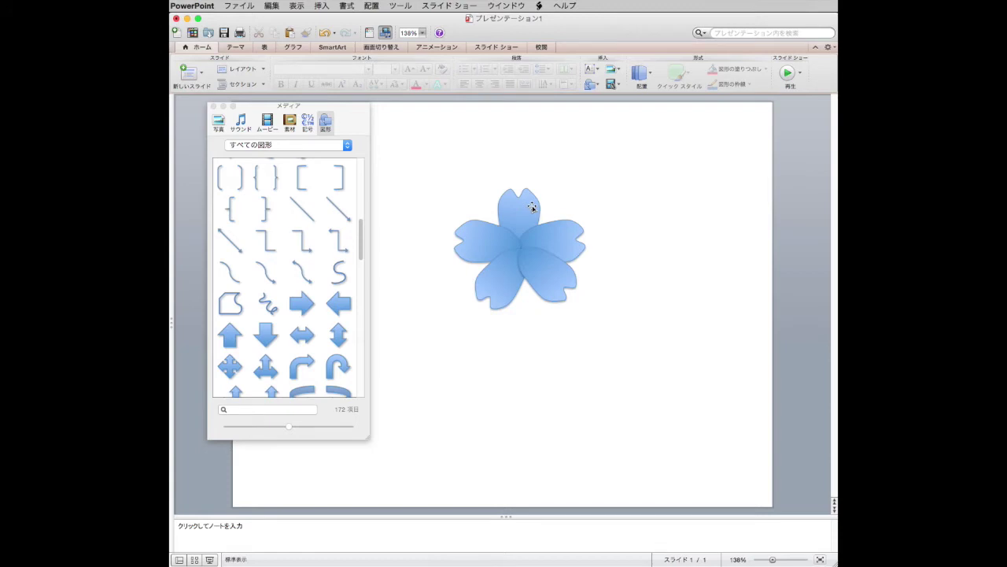
left_click(532, 206)
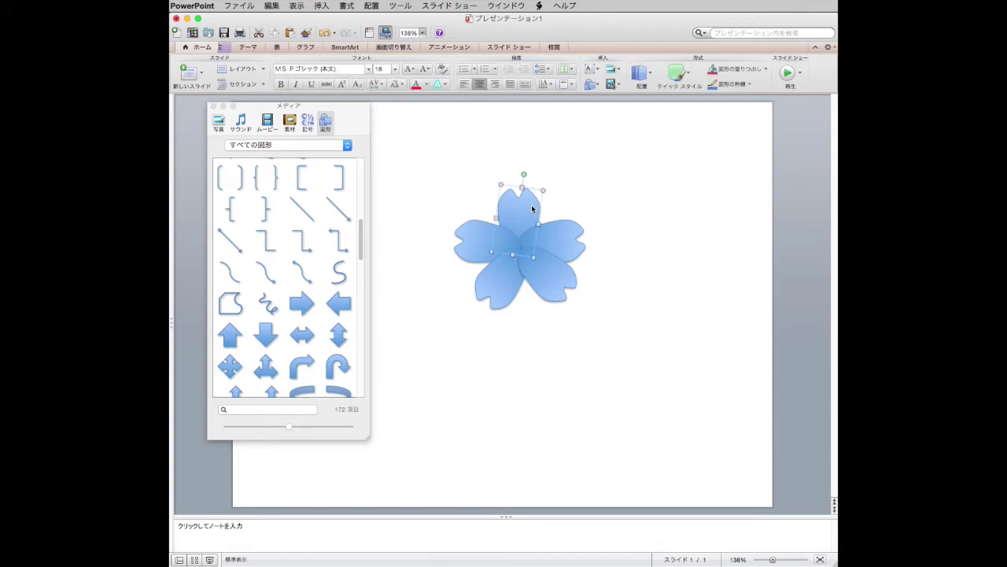
left_click(603, 209)
Marquee-select all five petals and group them with グループ化
left_click_drag(422, 169, 622, 333)
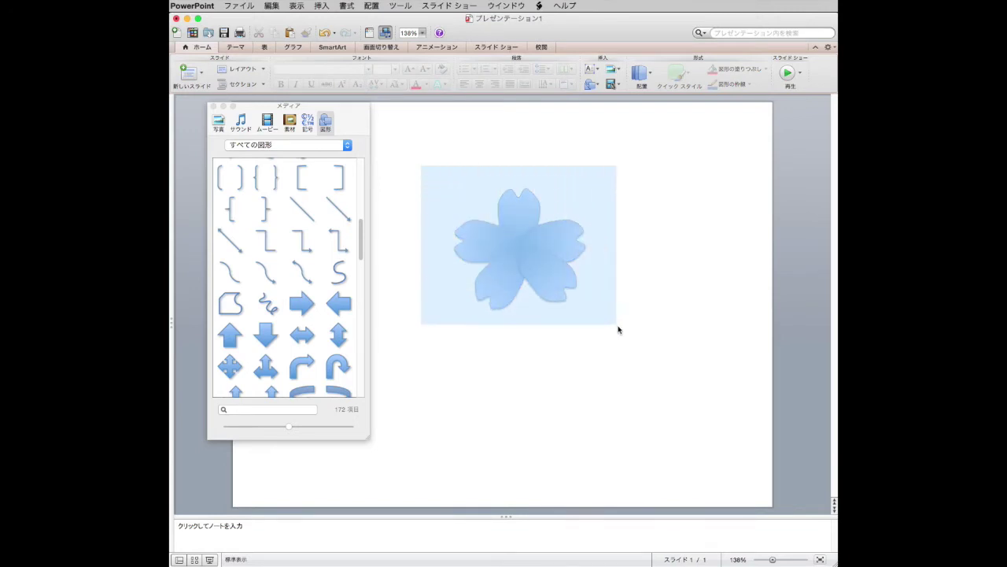
right_click(547, 249)
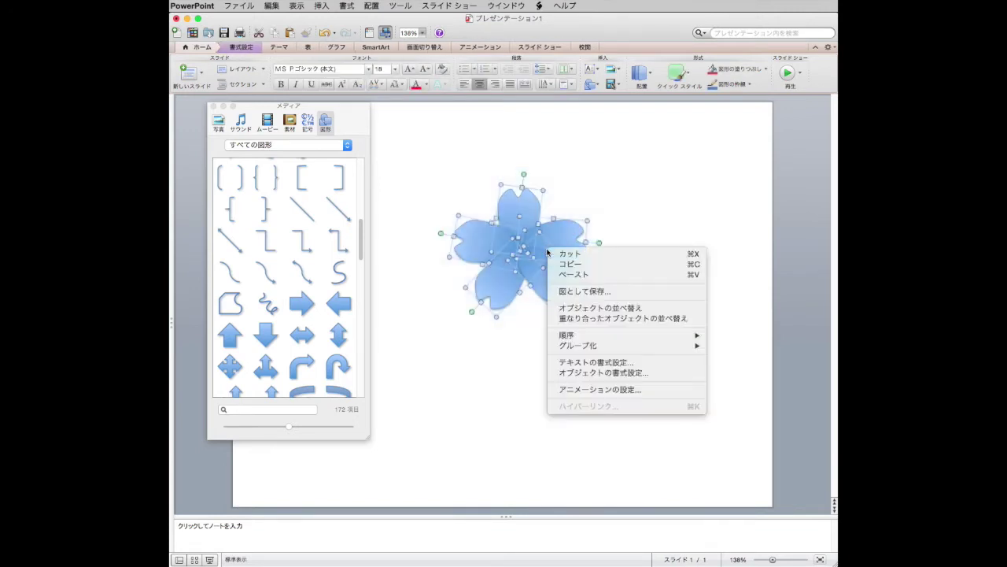
mouse_move(647, 348)
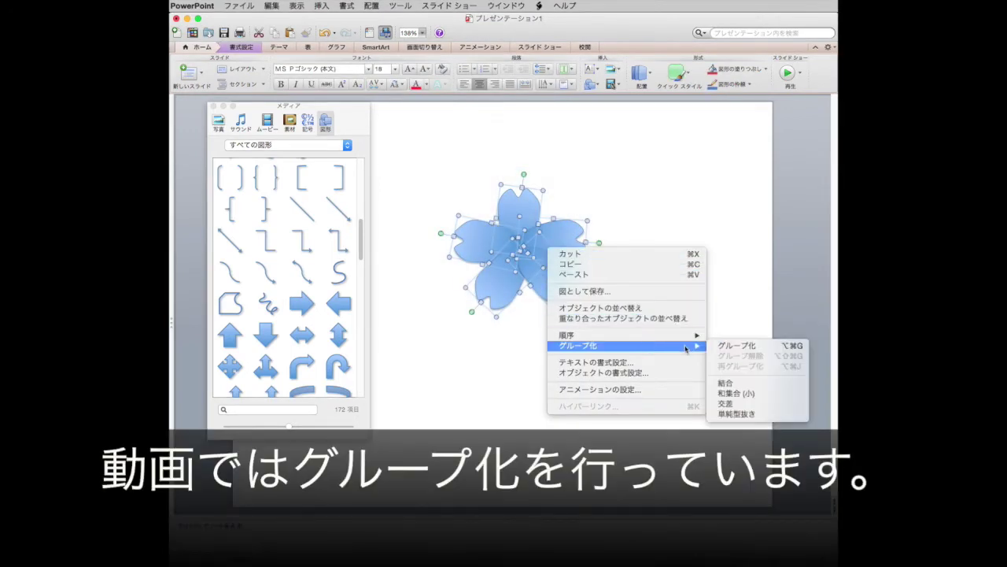
left_click(716, 346)
left_click(646, 288)
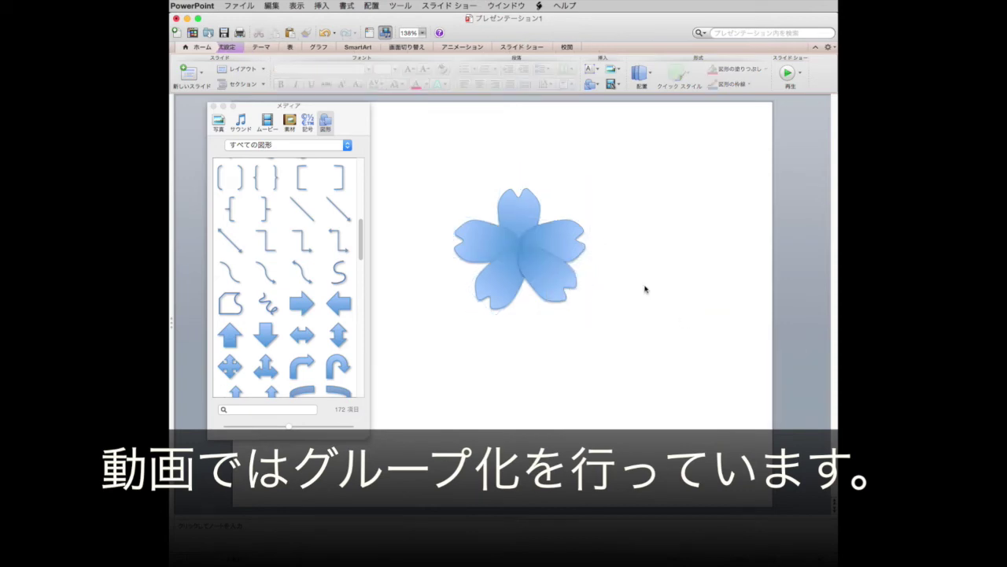
Apply the red gradient shape style from the 書式設定 gallery to the whole flower group
double_click(562, 275)
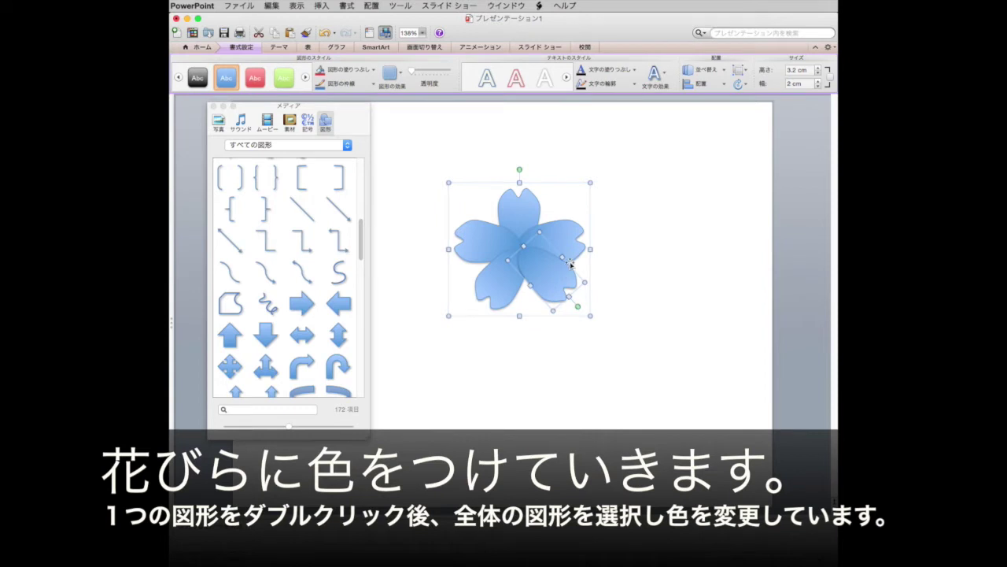
left_click(622, 271)
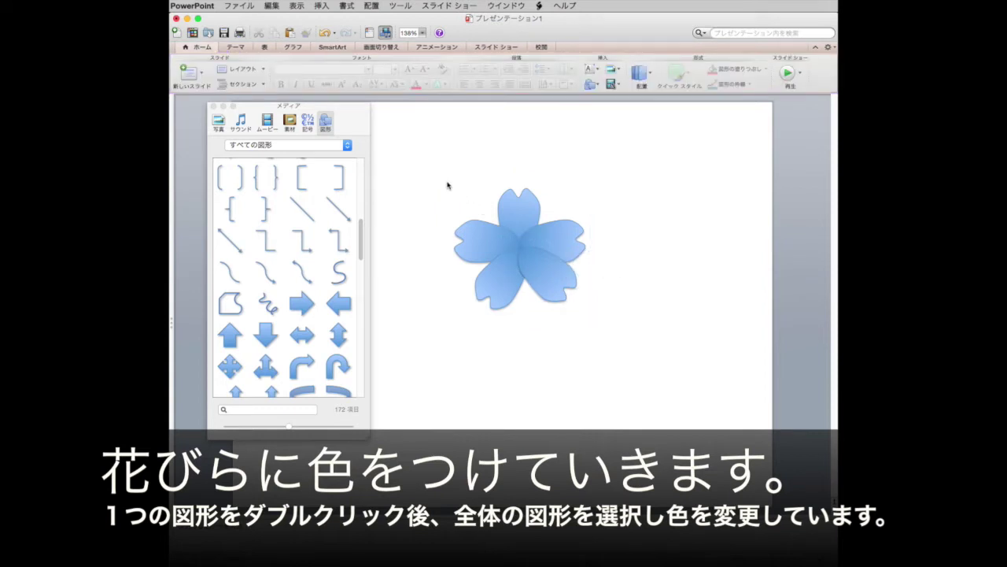
left_click_drag(434, 172, 650, 351)
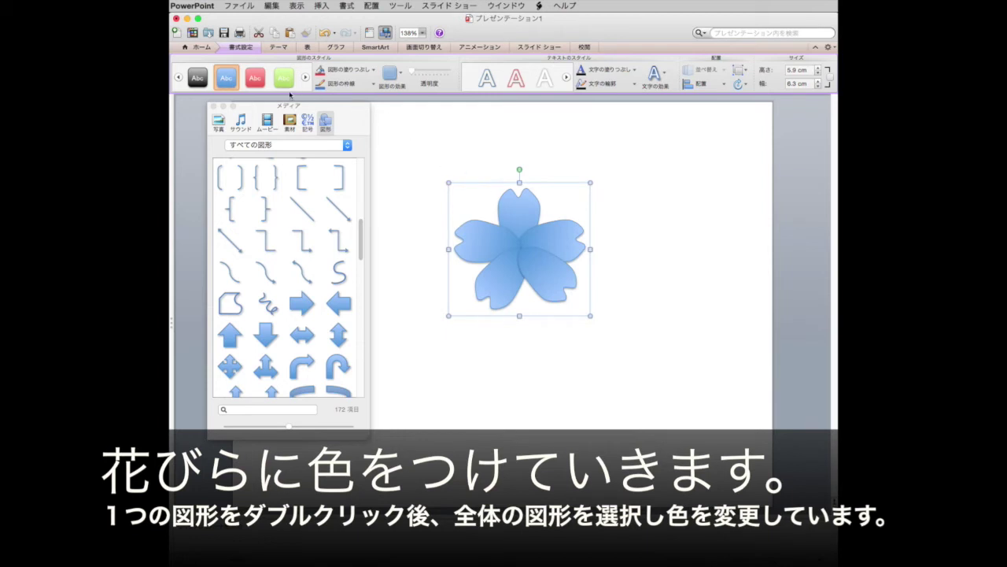
left_click(262, 84)
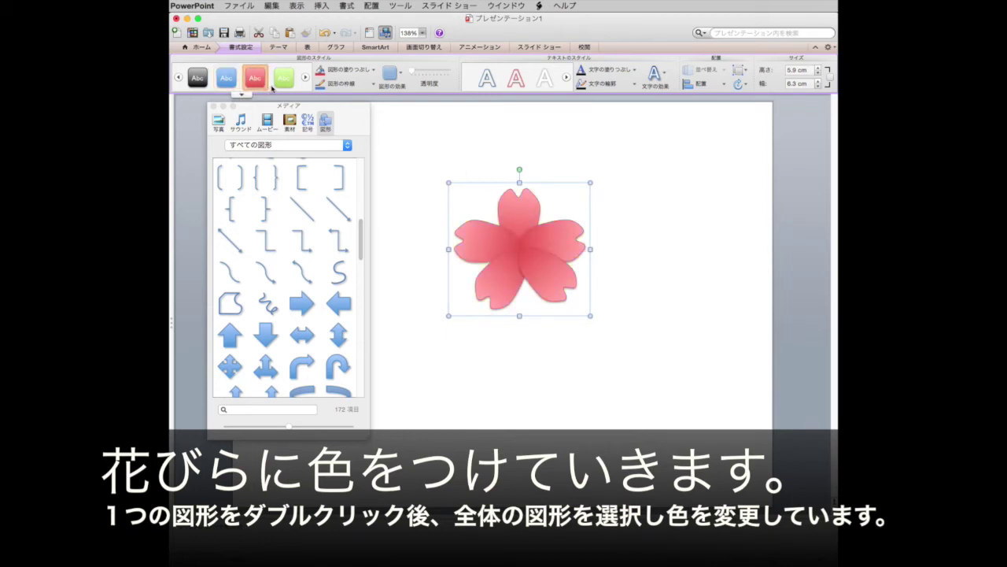
Set the petals' 図形の枠線 to 線なし so they have no outline
left_click(375, 84)
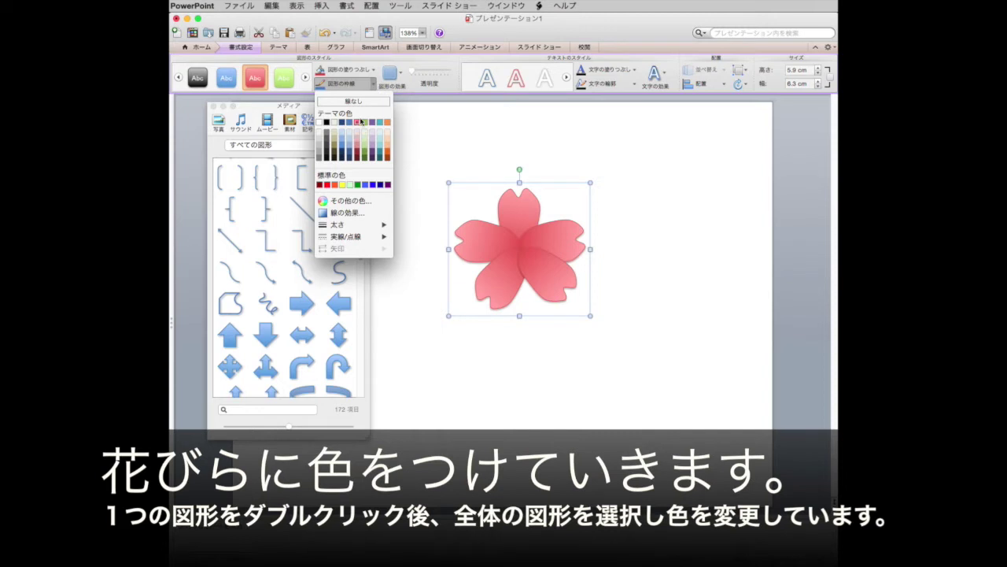
left_click(360, 101)
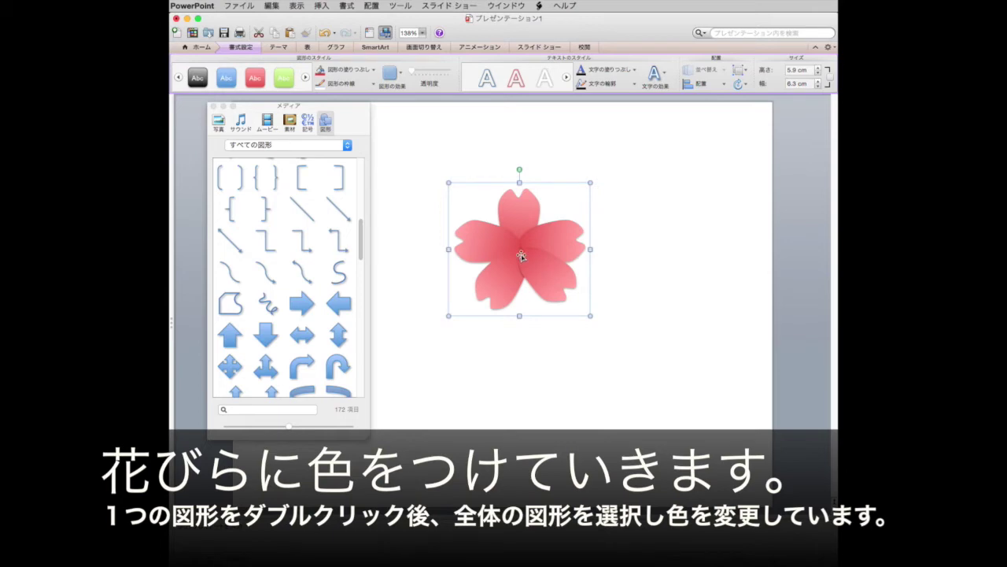
left_click(489, 224)
left_click(468, 234)
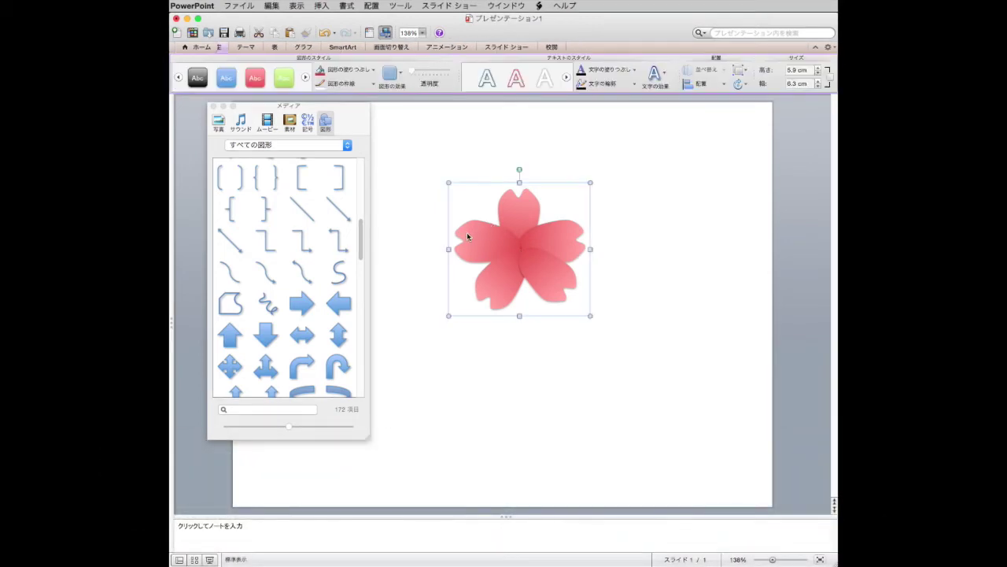
left_click(405, 82)
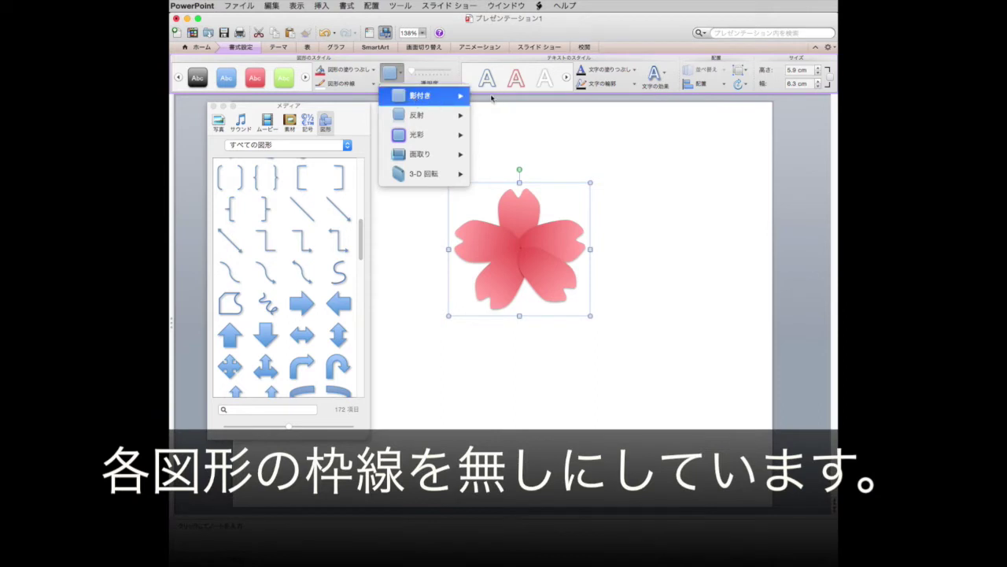
Set the whole flower group's shadow to No Shadow
mouse_move(440, 97)
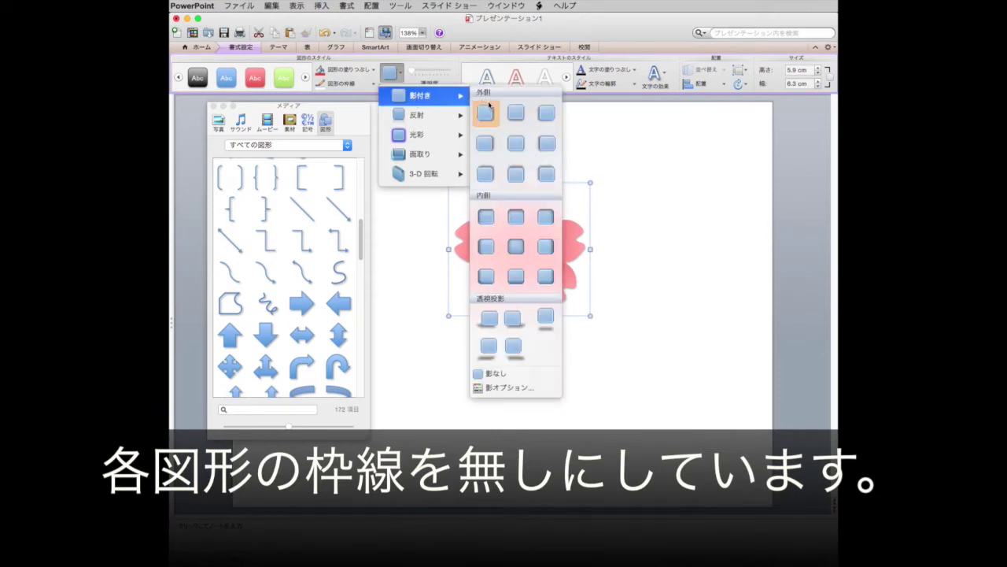
left_click(515, 373)
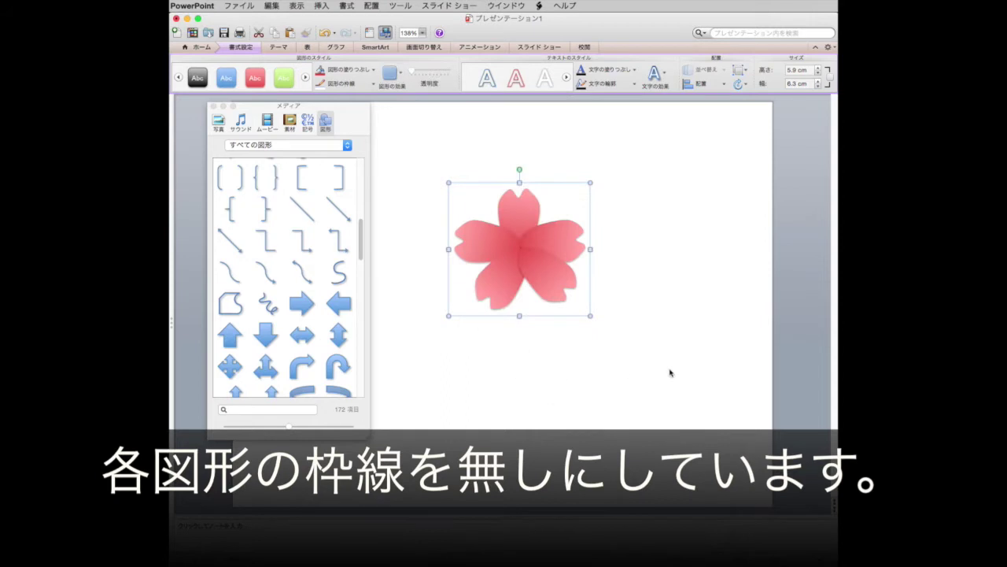
left_click(687, 372)
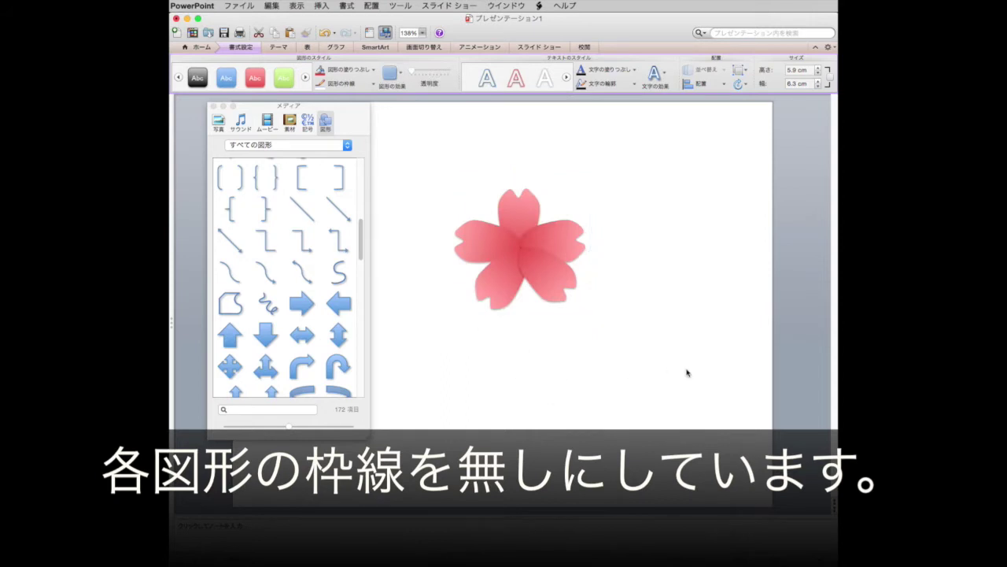
left_click(555, 288)
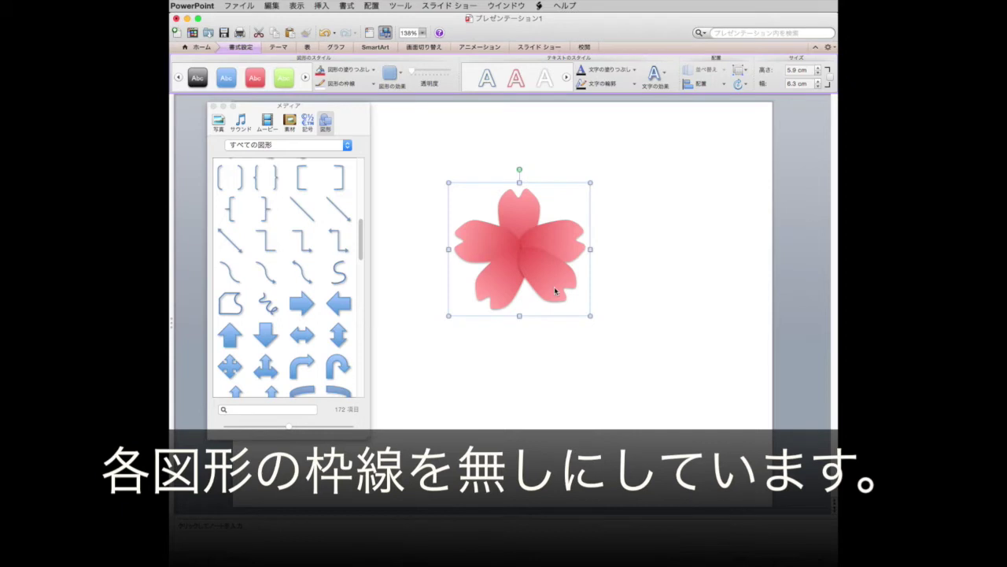
left_click(389, 73)
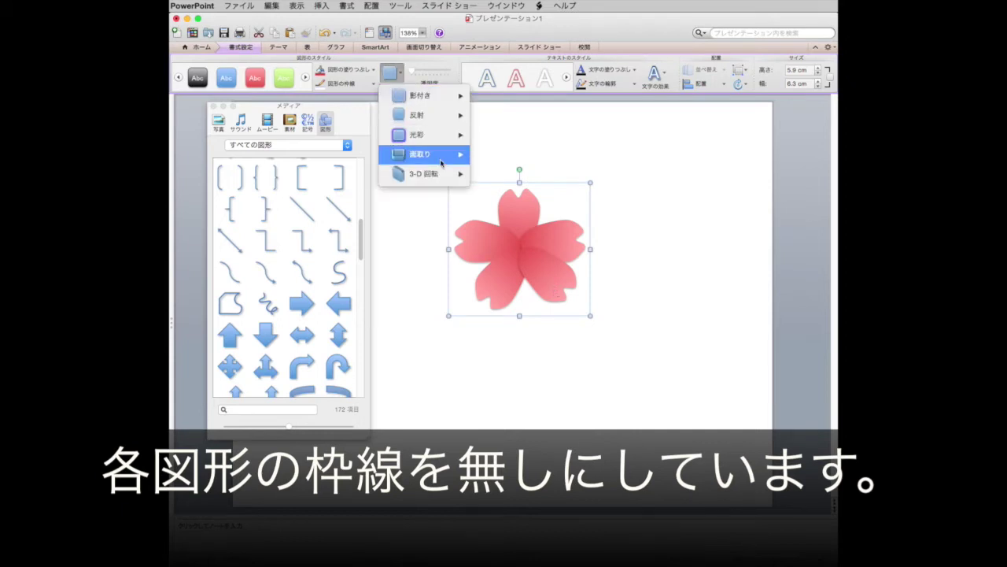
mouse_move(432, 96)
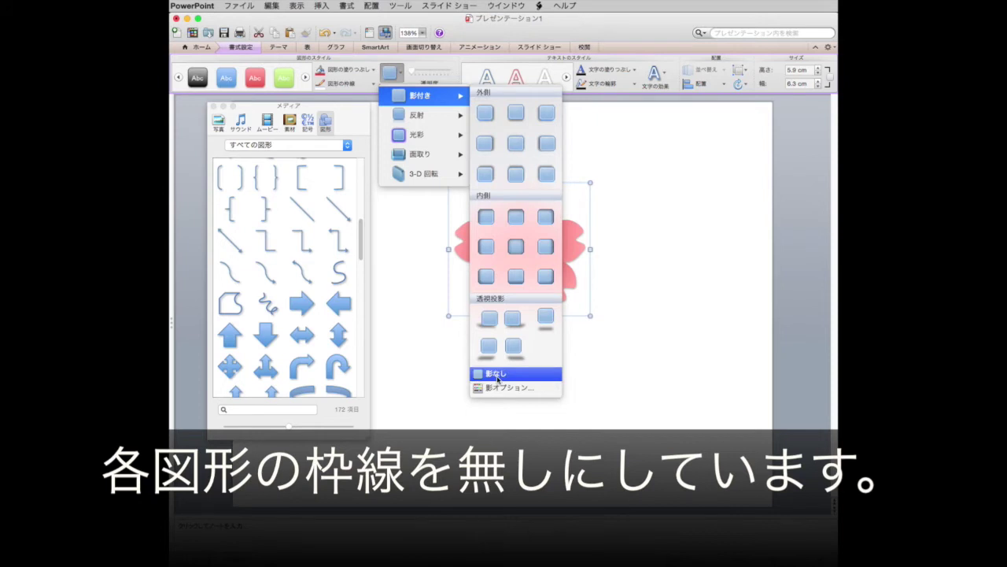
left_click(498, 375)
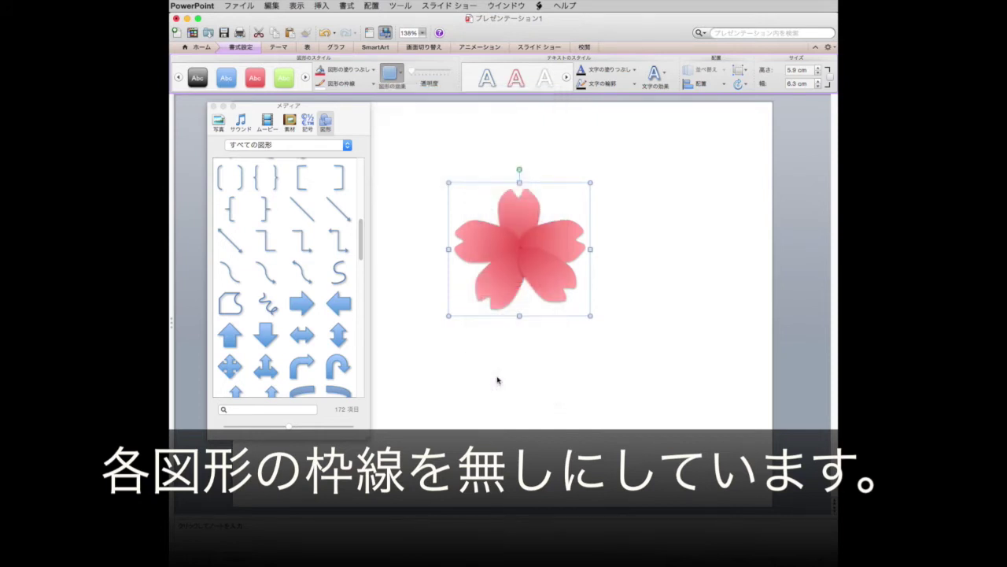
left_click(574, 378)
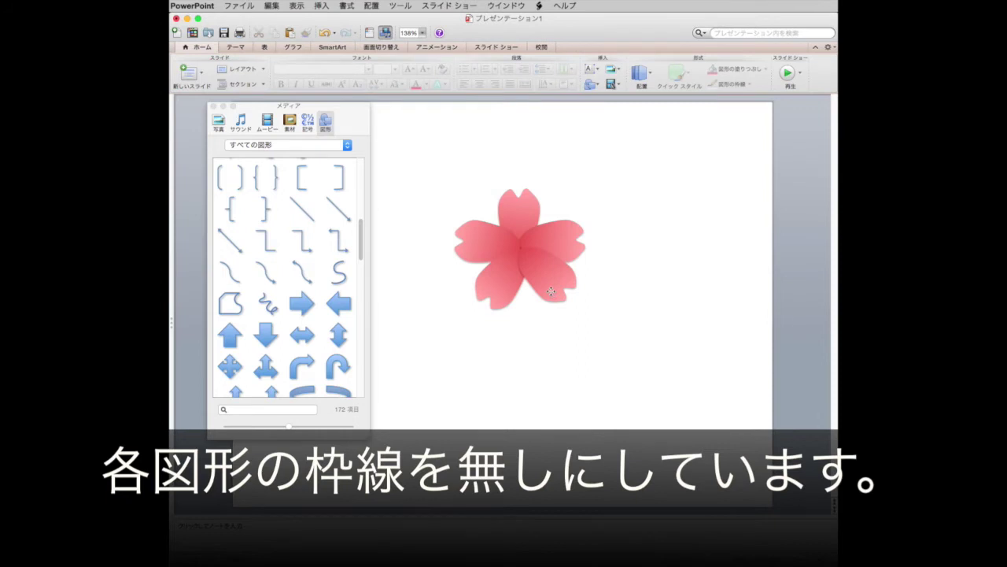
Apply No Shadow individually to a lower petal and the right petal in the group
left_click(551, 291)
left_click(551, 292)
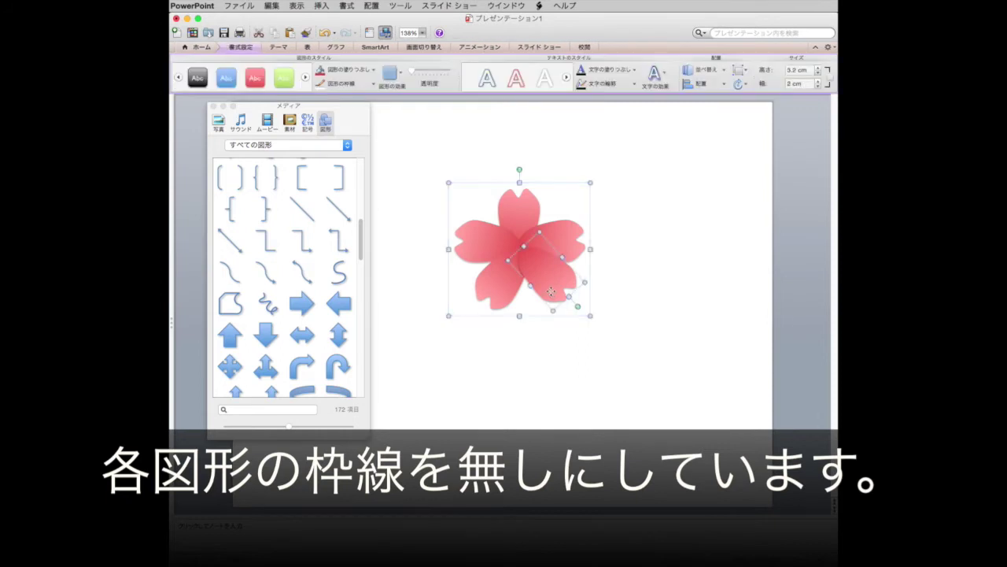
left_click(391, 73)
mouse_move(432, 96)
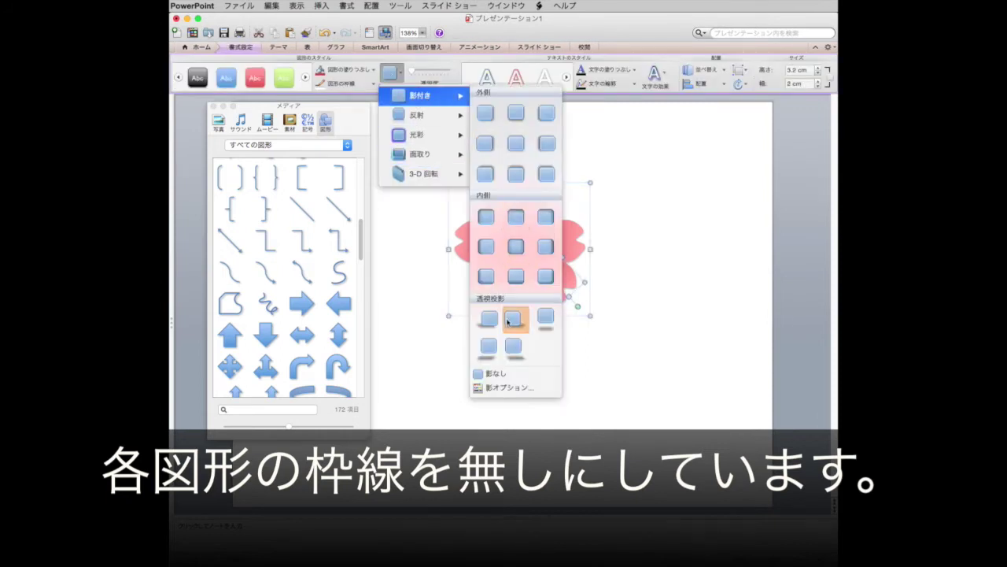
left_click(495, 374)
left_click(598, 373)
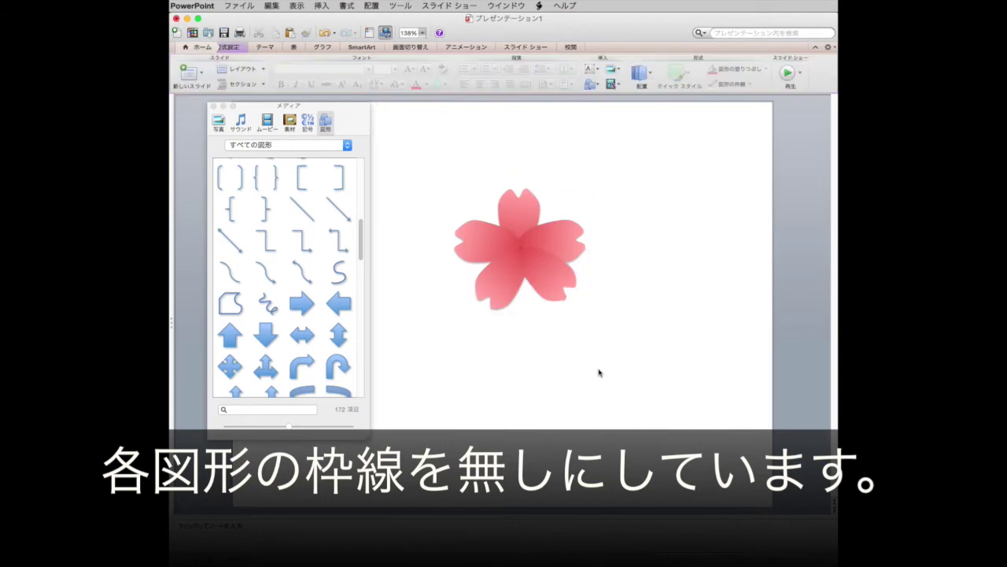
left_click(561, 242)
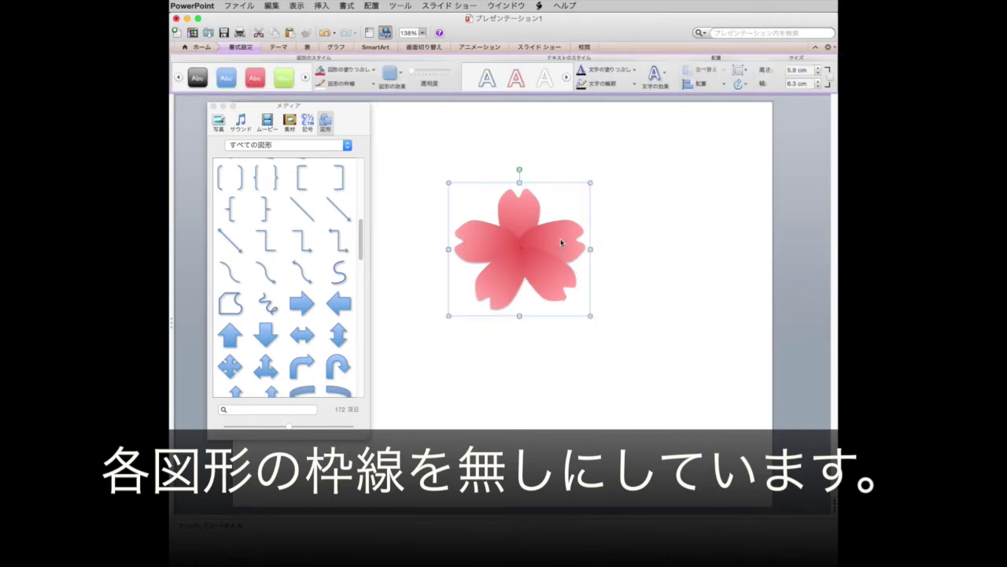
left_click(561, 240)
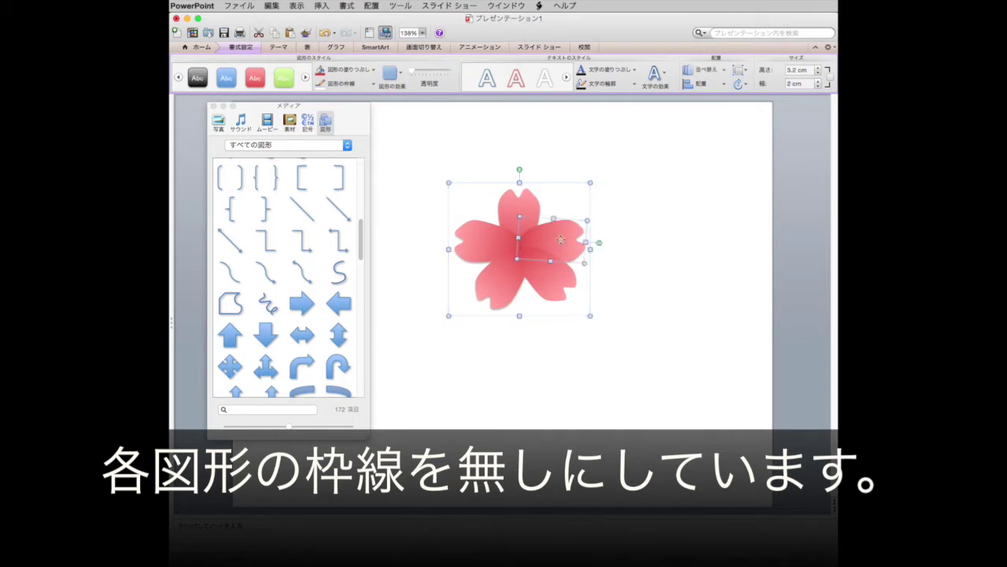
left_click(389, 73)
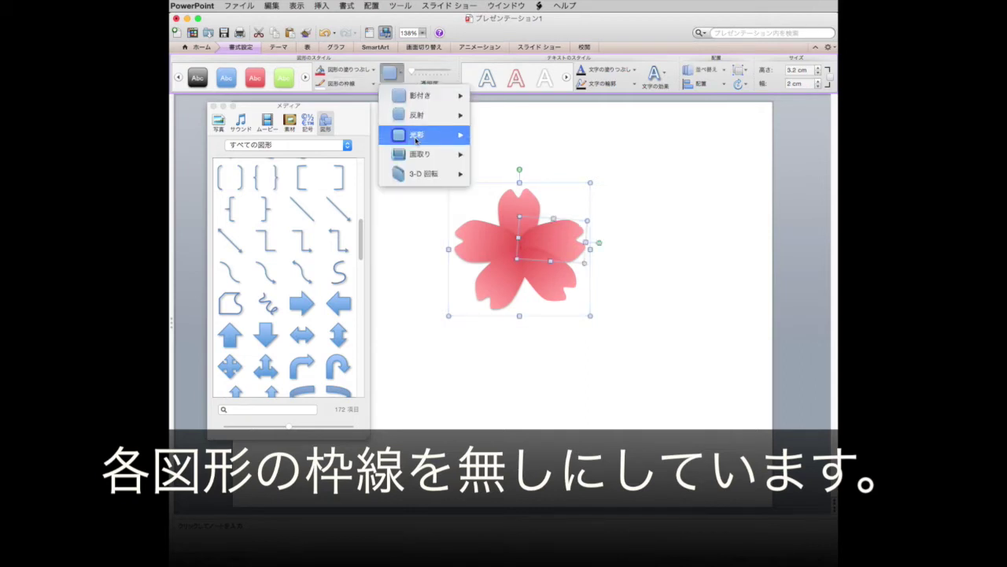
mouse_move(429, 154)
mouse_move(433, 96)
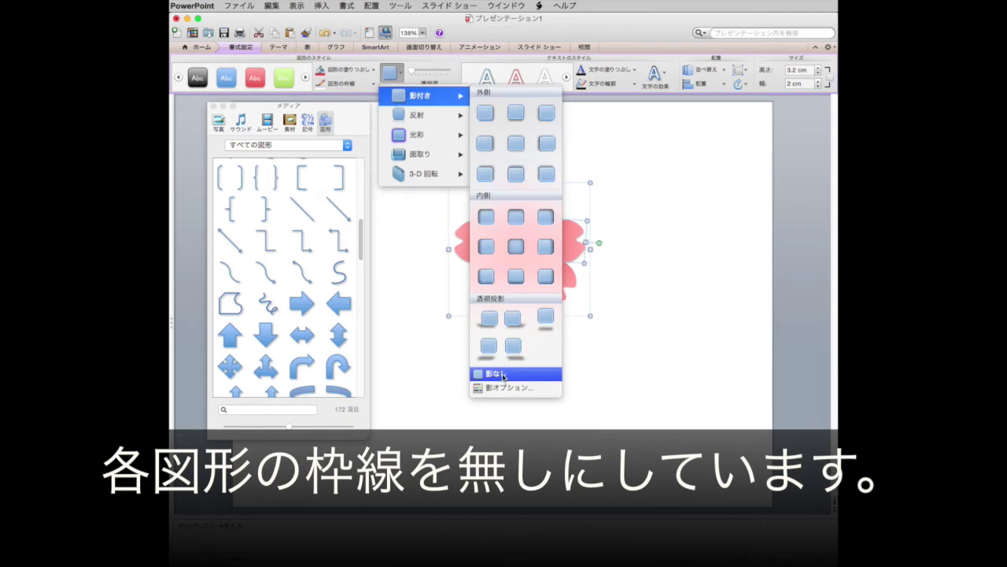
left_click(479, 373)
left_click(599, 358)
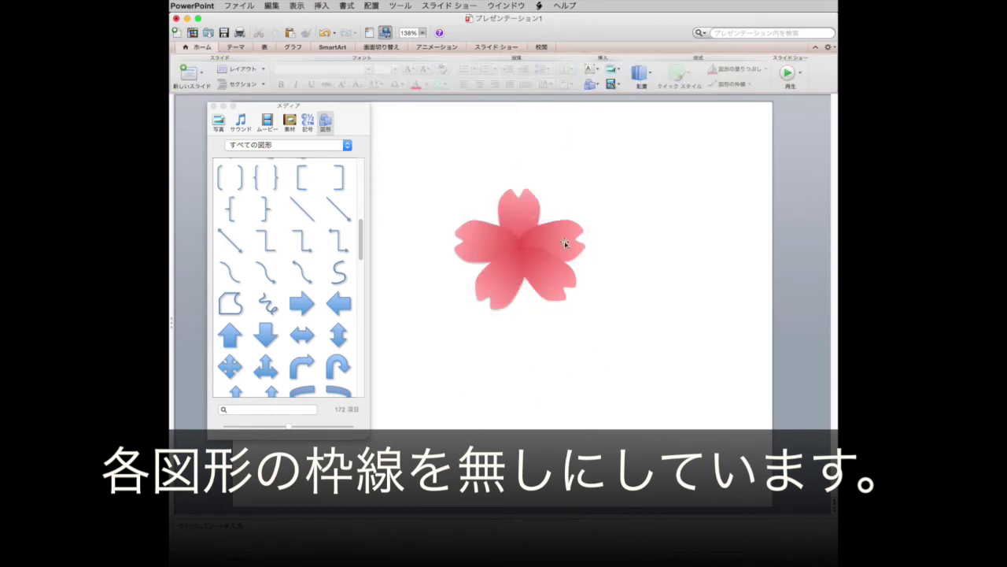
Remove the shadow from the top petal and the left petal
left_click(517, 199)
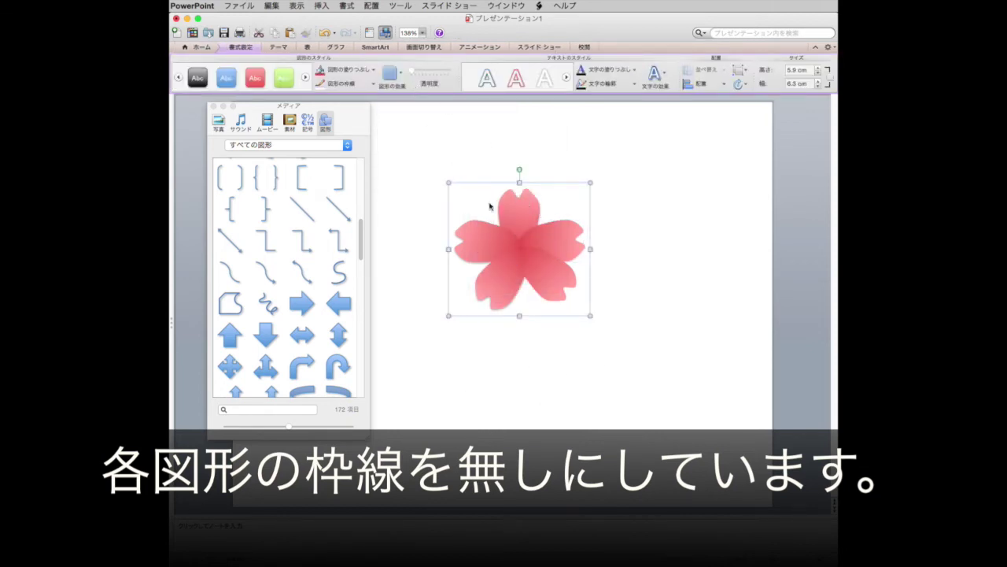
left_click(512, 208)
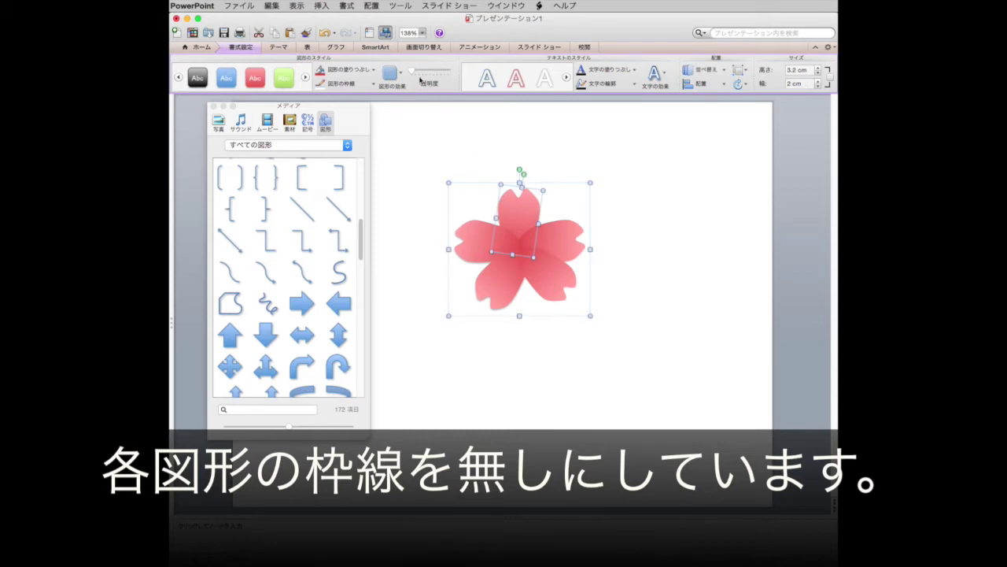
left_click(391, 73)
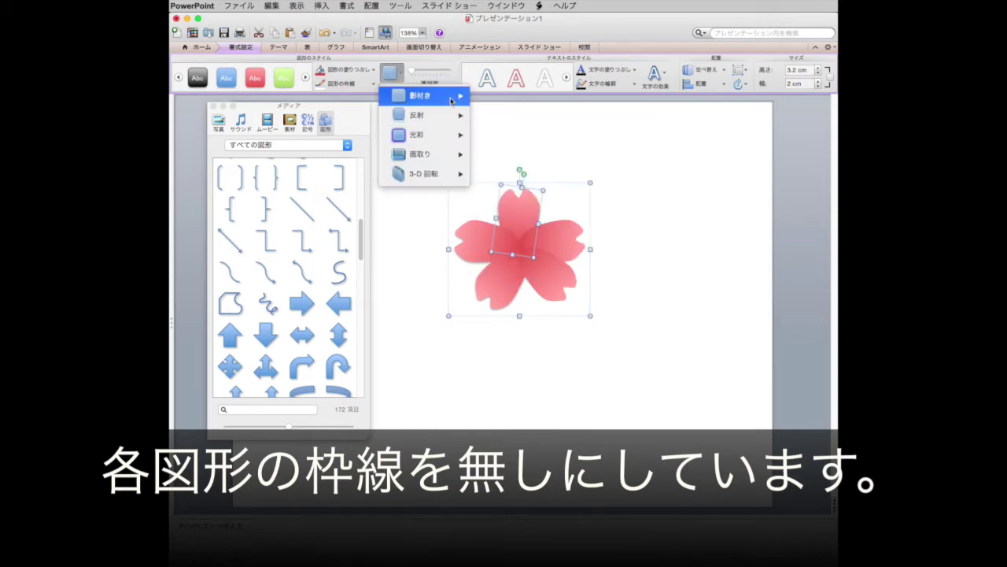
mouse_move(451, 136)
left_click(529, 375)
left_click(462, 233)
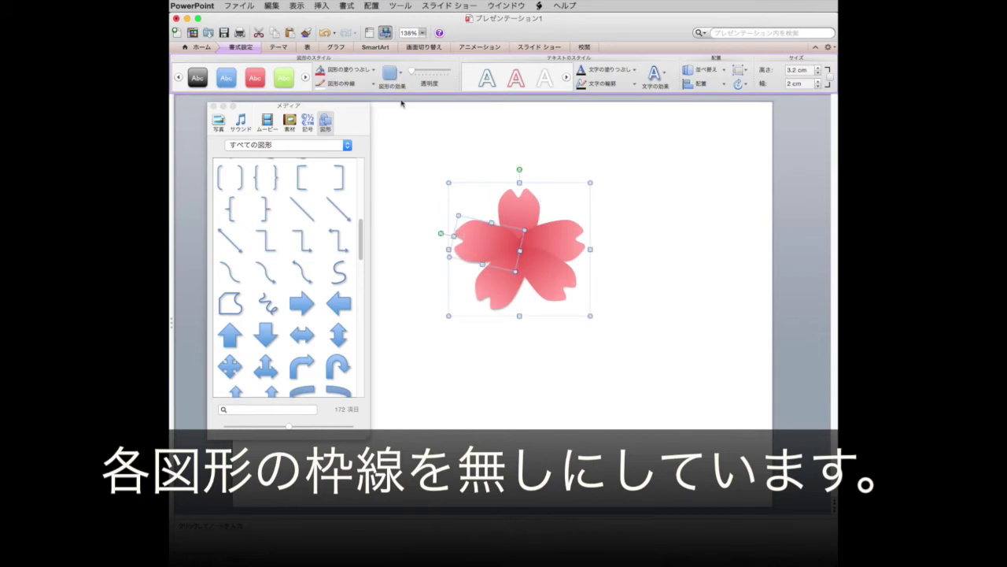
left_click(390, 73)
mouse_move(440, 107)
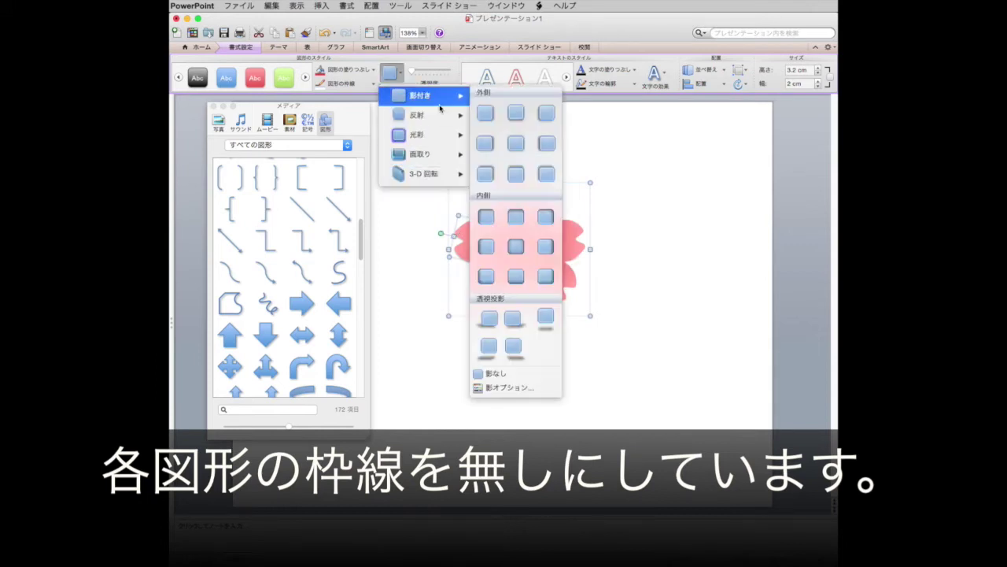
left_click(495, 373)
Remove the shadow from the lower-left petal and check the flat flower
left_click(498, 299)
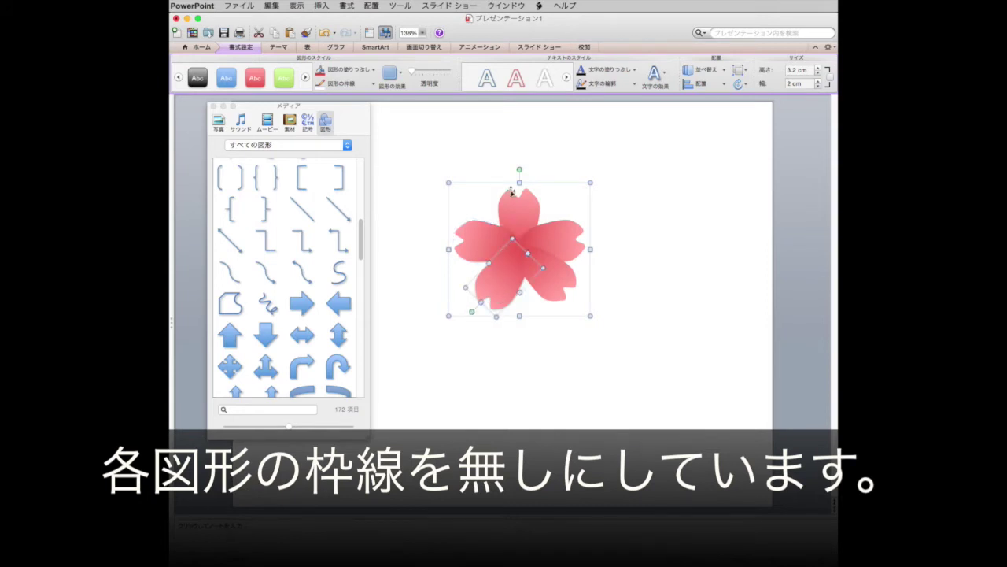
left_click(394, 74)
mouse_move(427, 107)
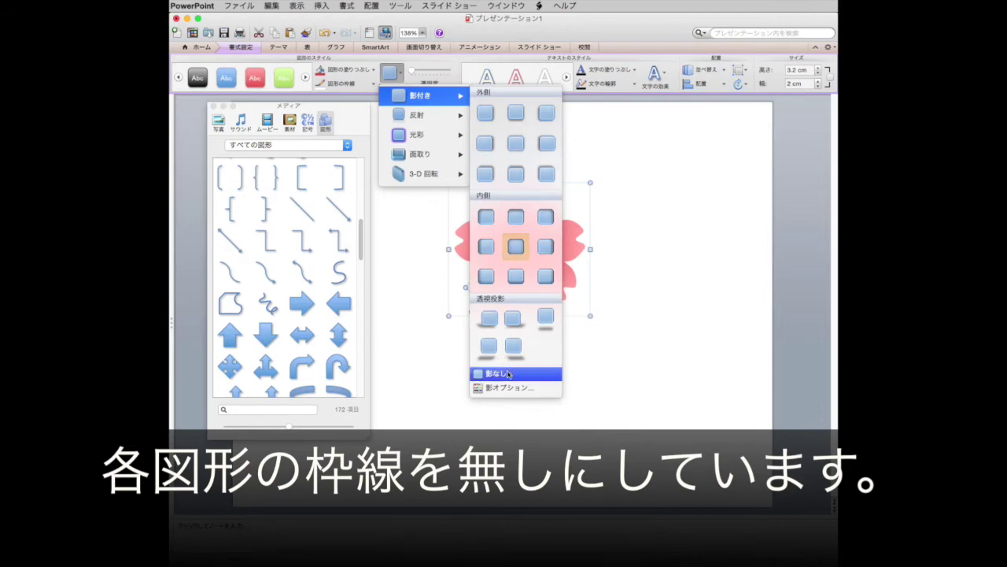
left_click(507, 373)
left_click(617, 371)
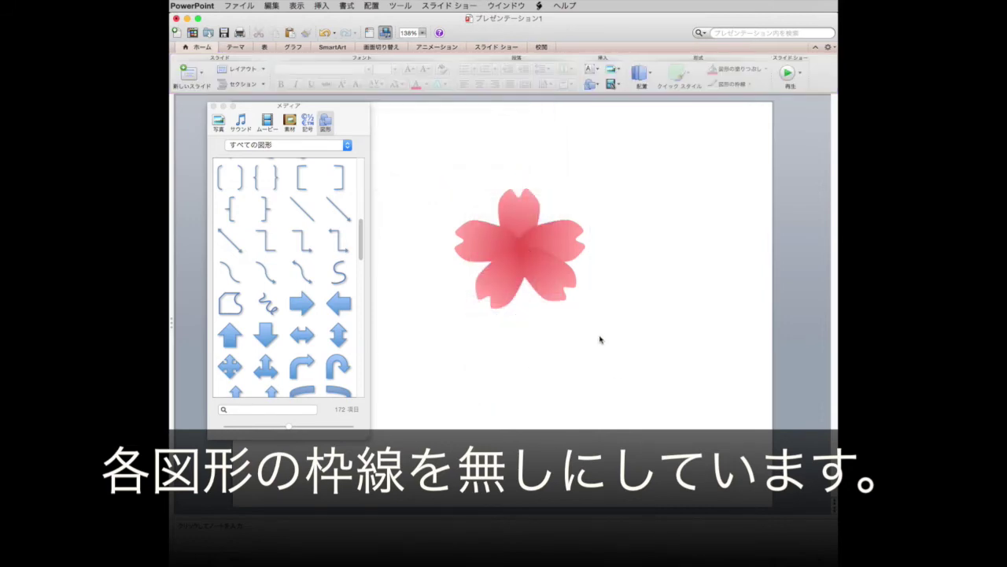
left_click(533, 203)
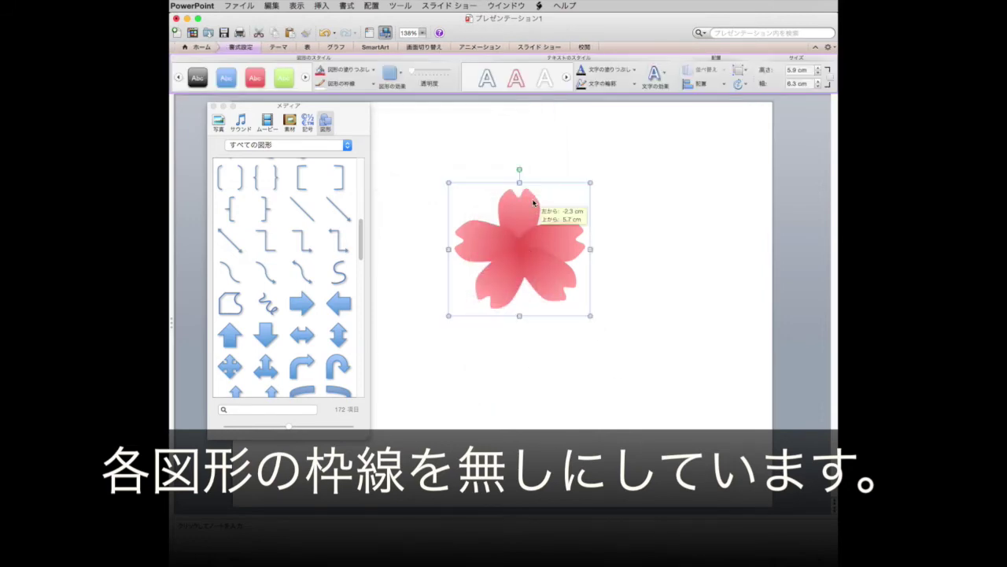
left_click(631, 231)
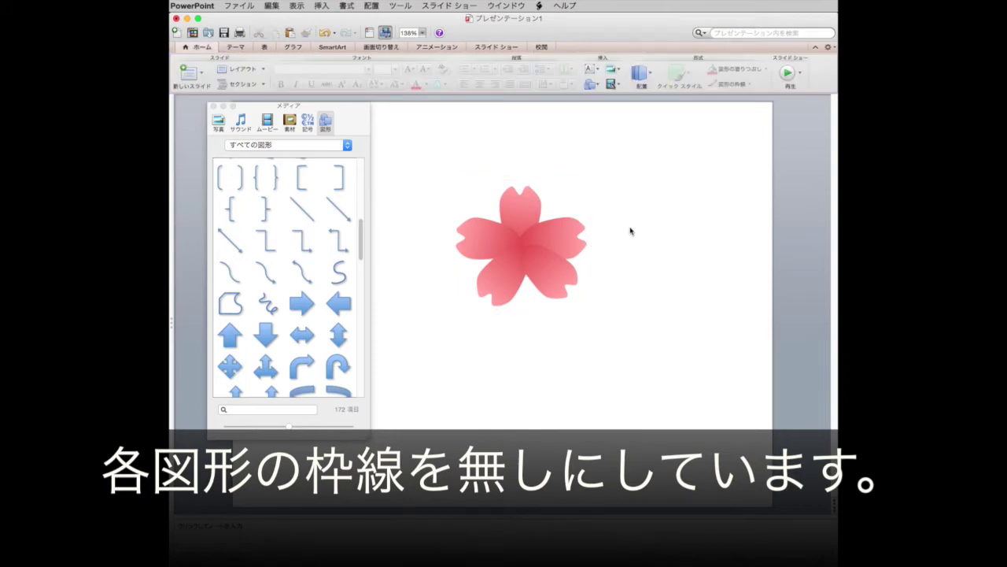
left_click(503, 236)
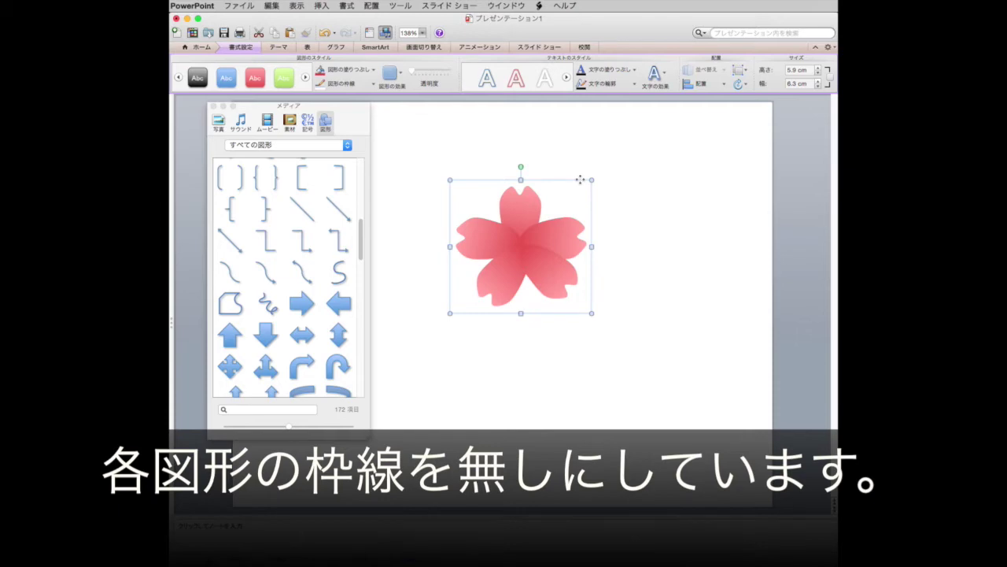
Move the pink flower toward the slide's upper right
right_click(580, 180)
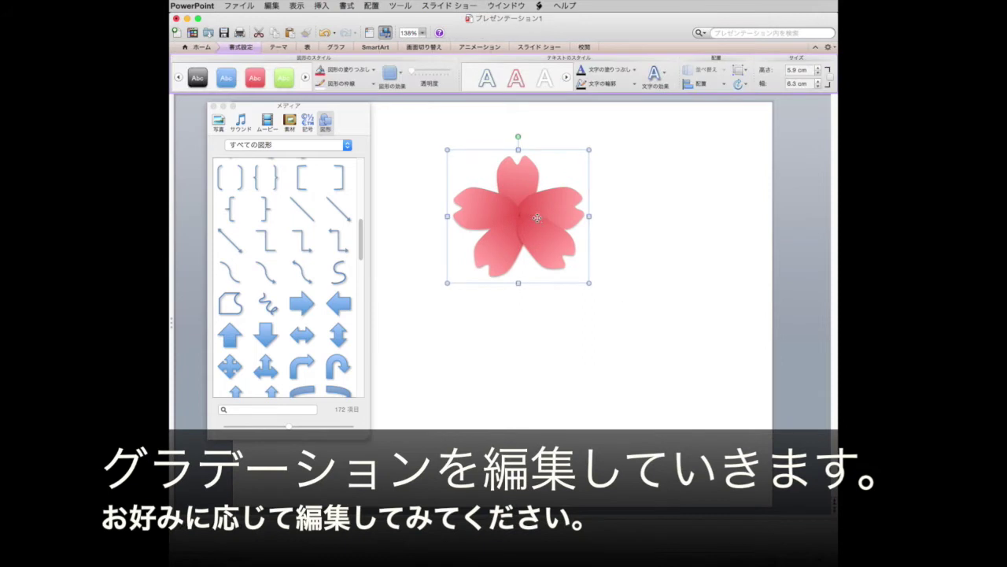
left_click_drag(537, 217, 688, 208)
left_click(613, 326)
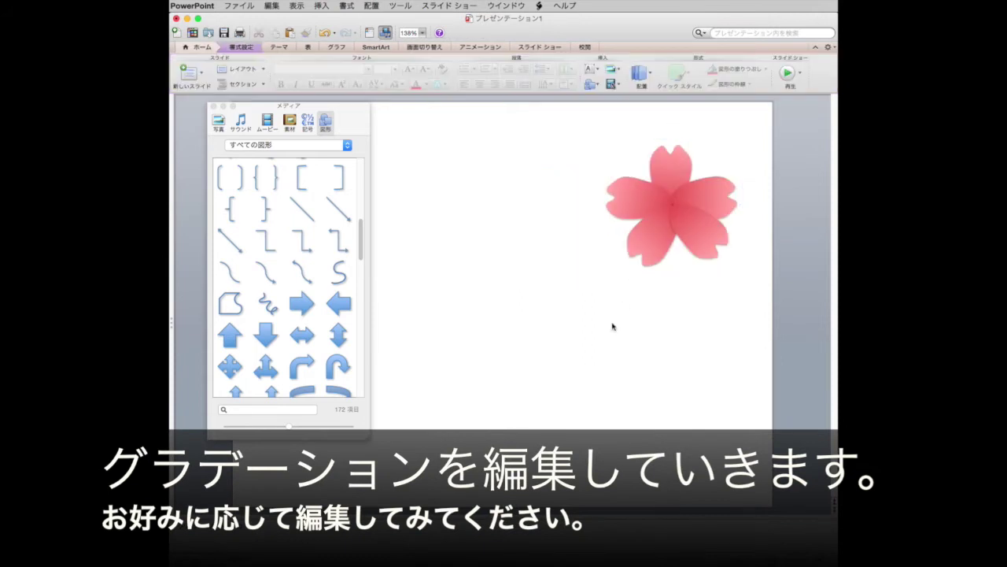
Open 図形の書式設定 (Format Shape) for the flower
left_click(643, 232)
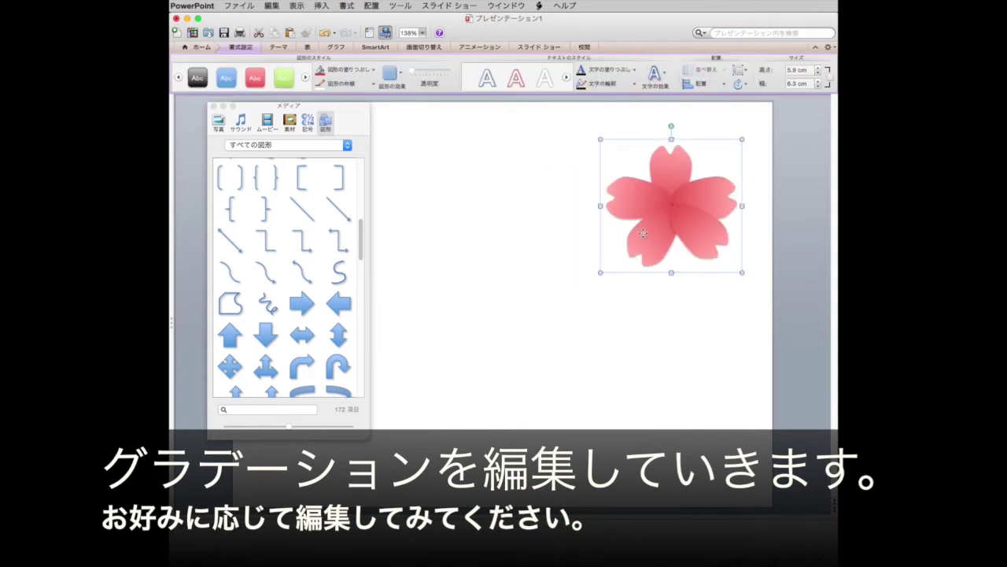
right_click(643, 233)
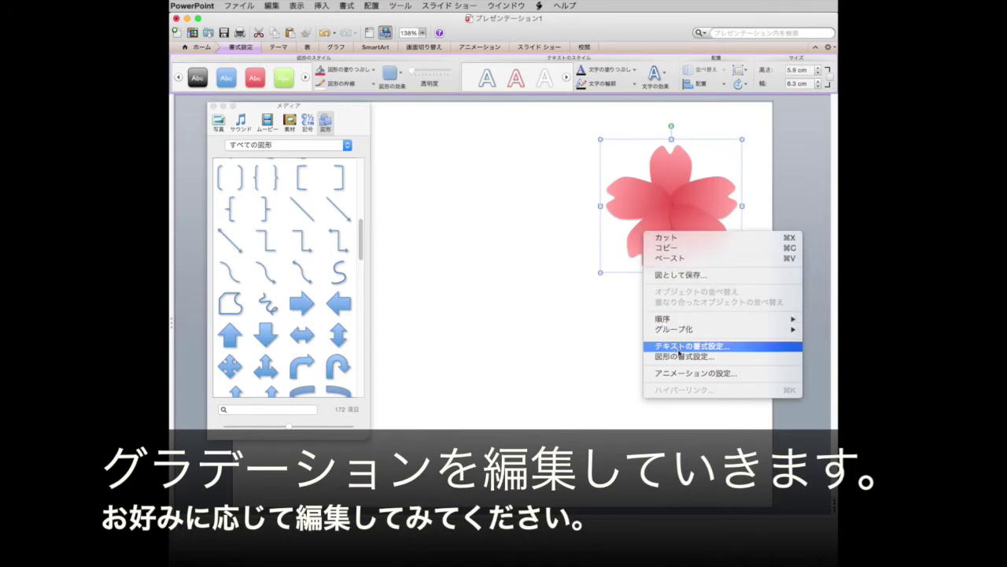
left_click(713, 362)
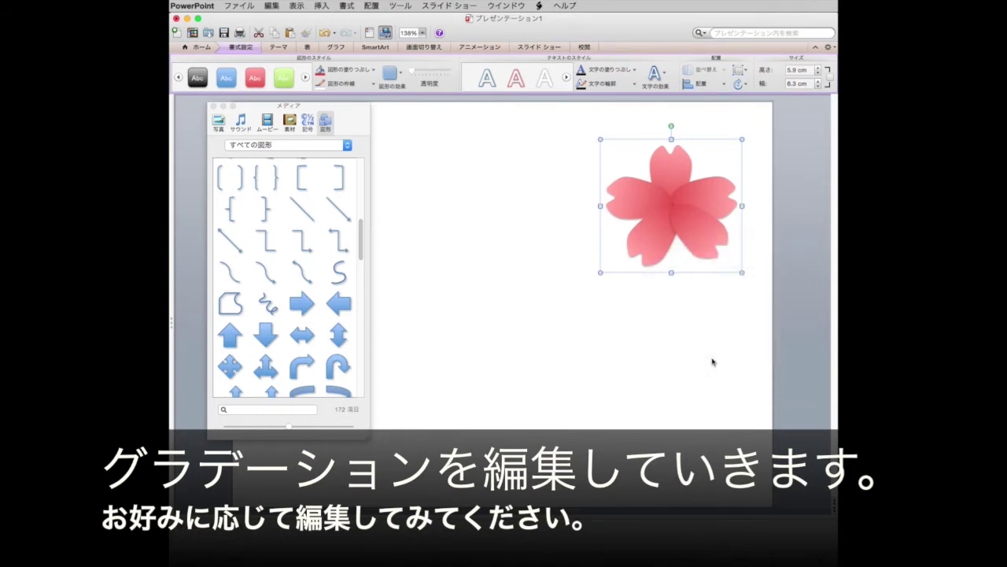
Switch the flower's fill to a Radial gradient style
left_click_drag(512, 221, 531, 117)
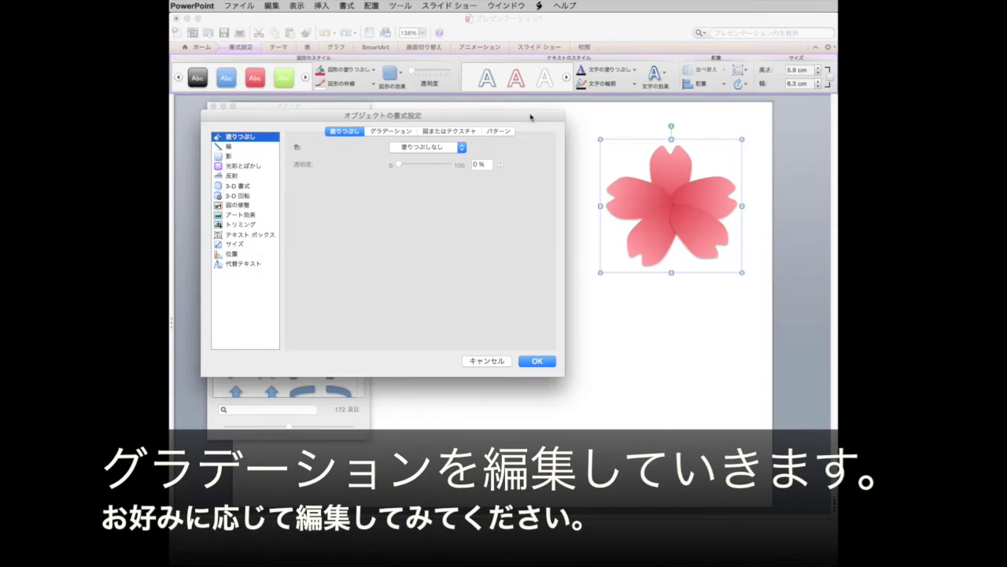
left_click(391, 131)
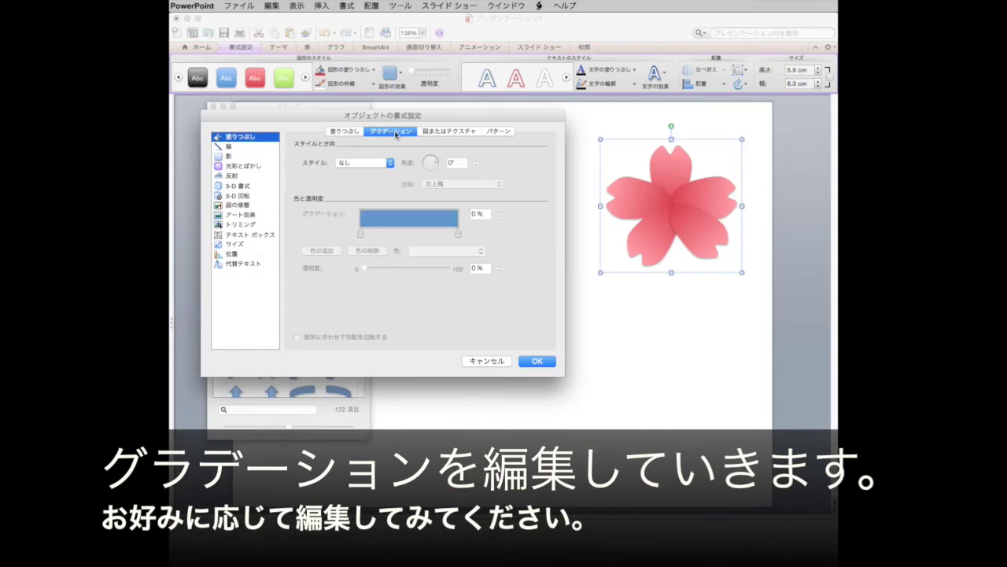
left_click(391, 164)
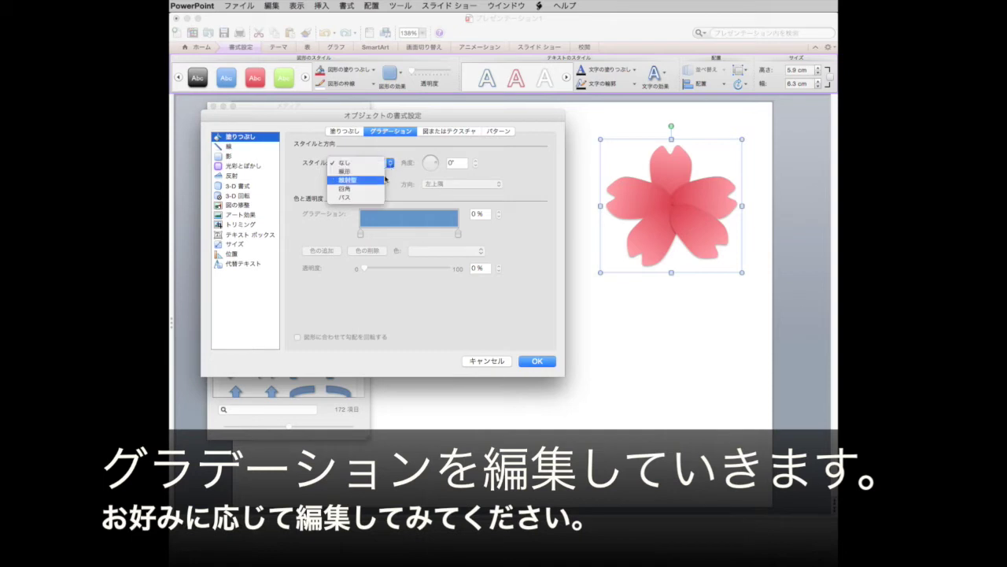
left_click(386, 179)
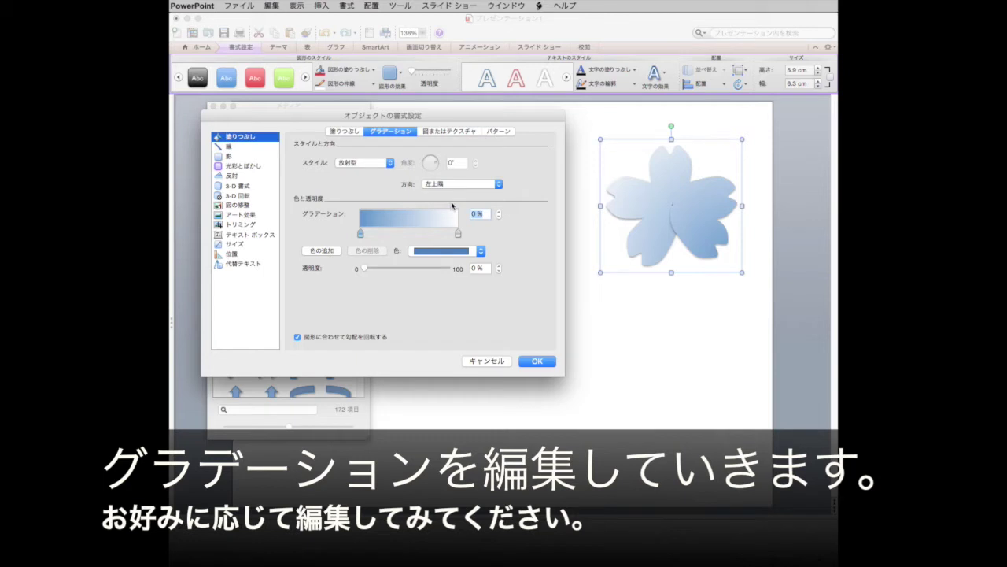
Set the gradient stop colour to a pale pink from More Colors
left_click(478, 251)
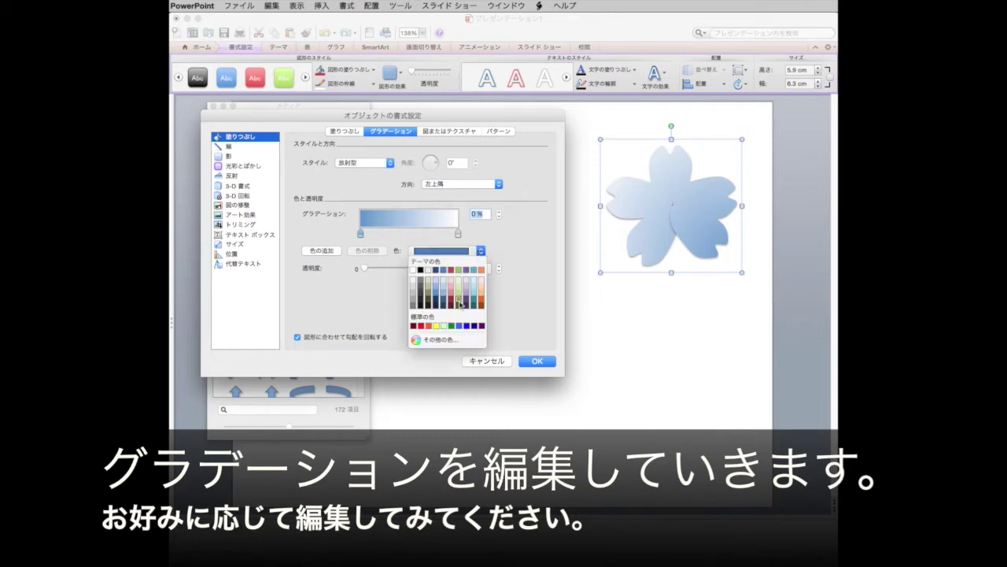
left_click(469, 341)
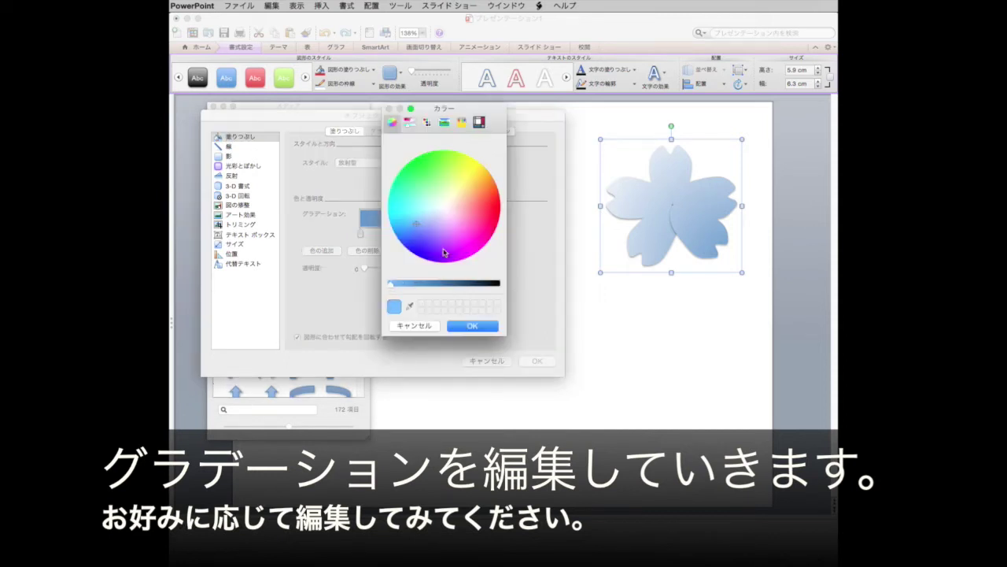
left_click(463, 238)
left_click(458, 230)
left_click(451, 220)
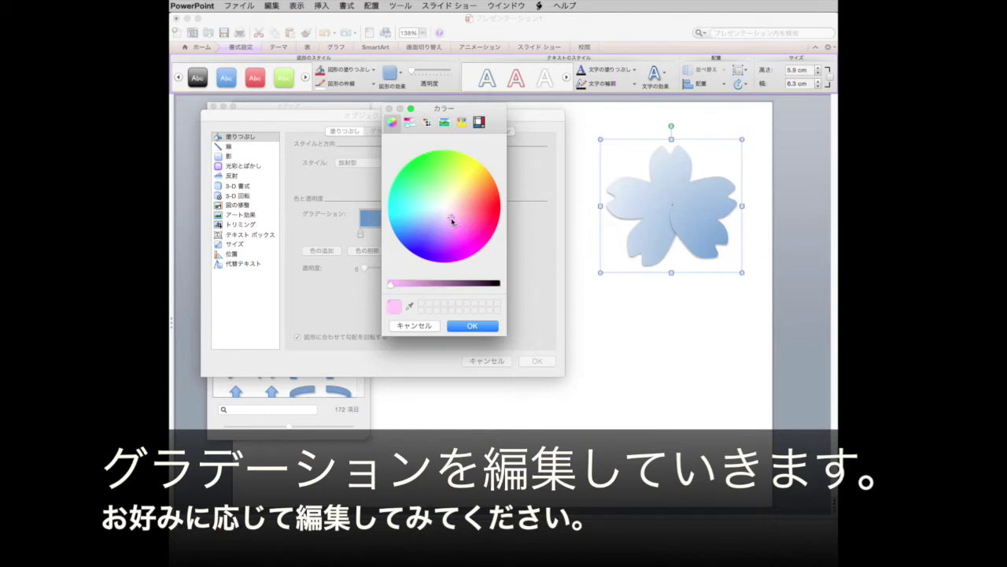
left_click(456, 221)
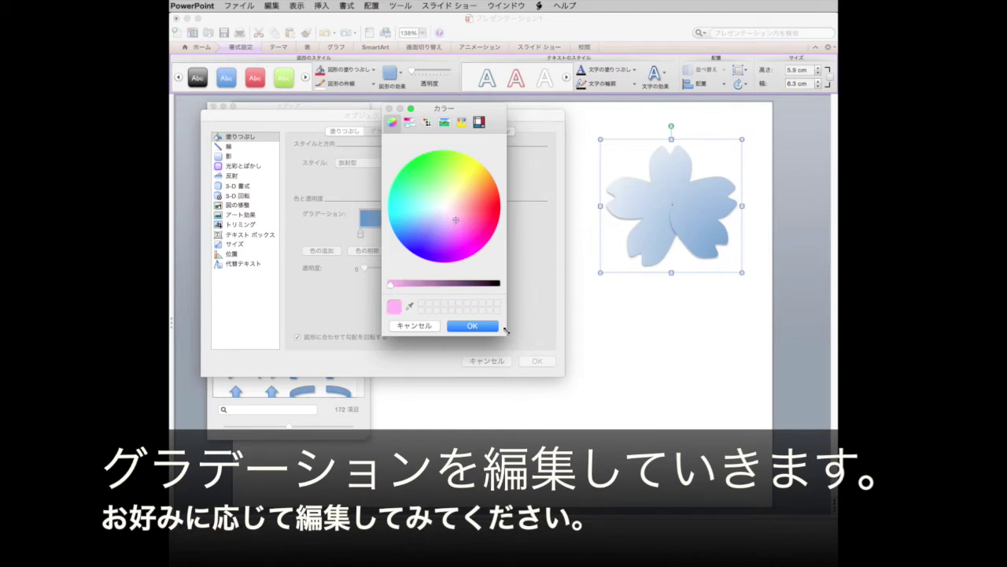
left_click(494, 328)
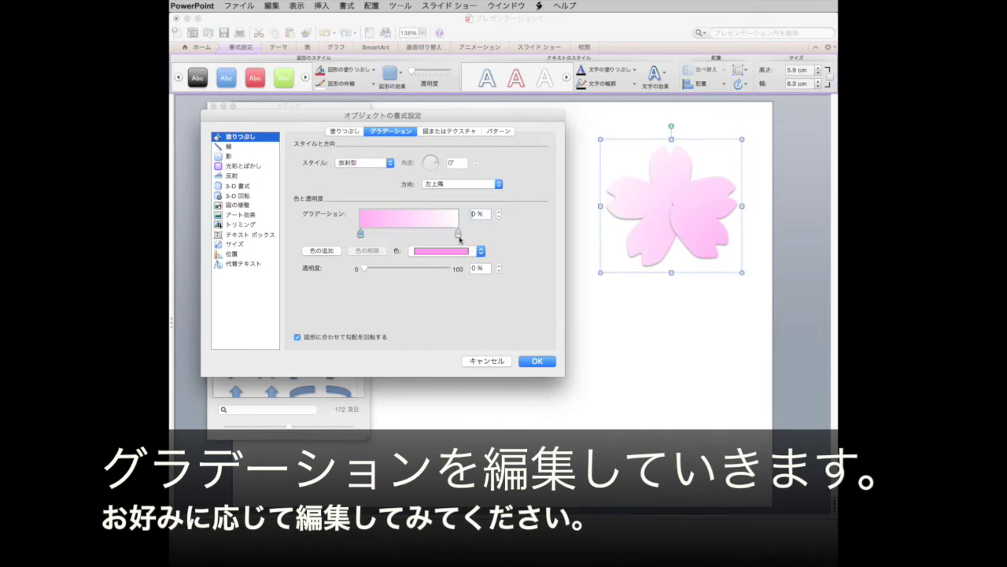
Keep the white stop at 100% and move the pink stop inward toward 36%
left_click_drag(458, 234, 418, 234)
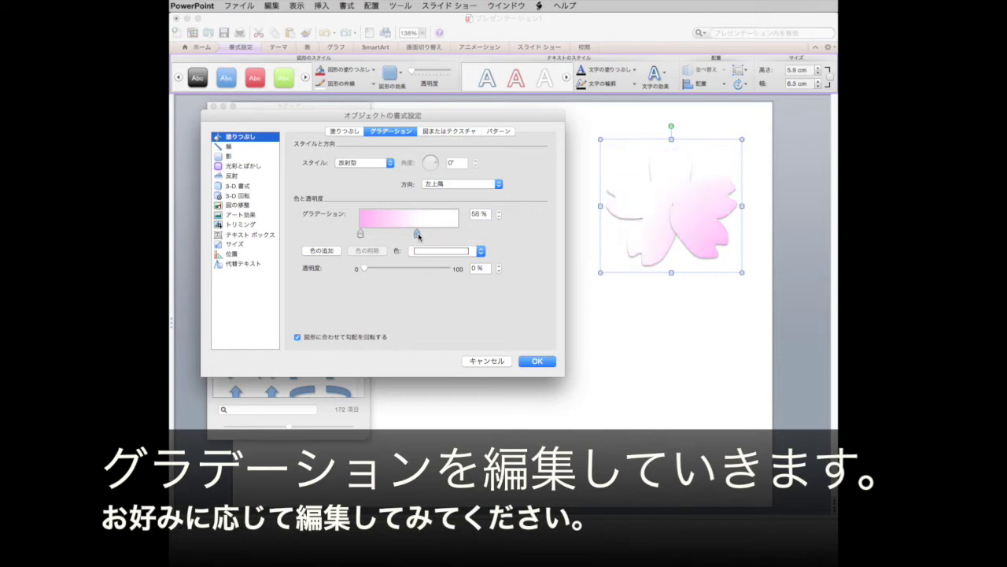
left_click_drag(418, 234, 445, 233)
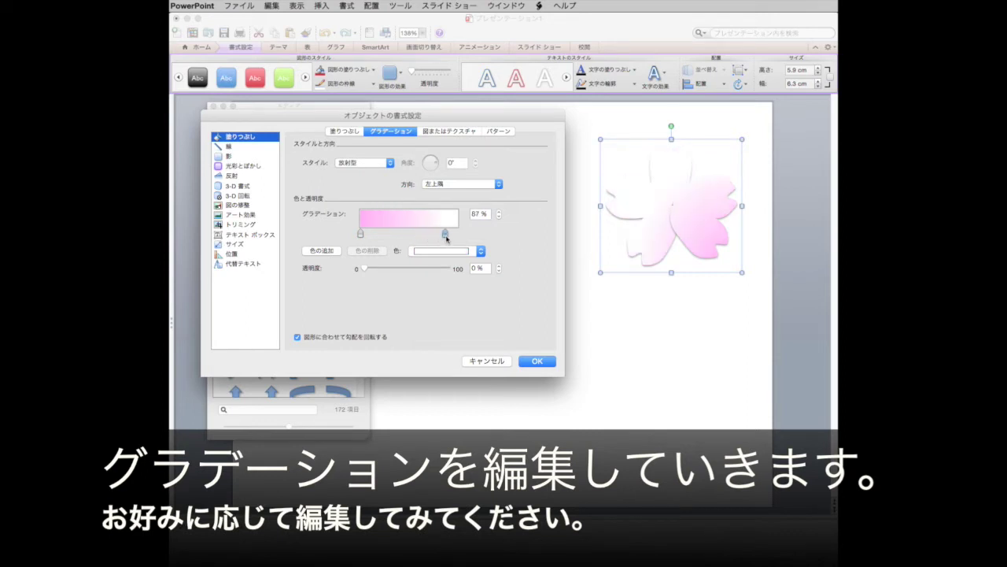
left_click_drag(446, 234, 459, 234)
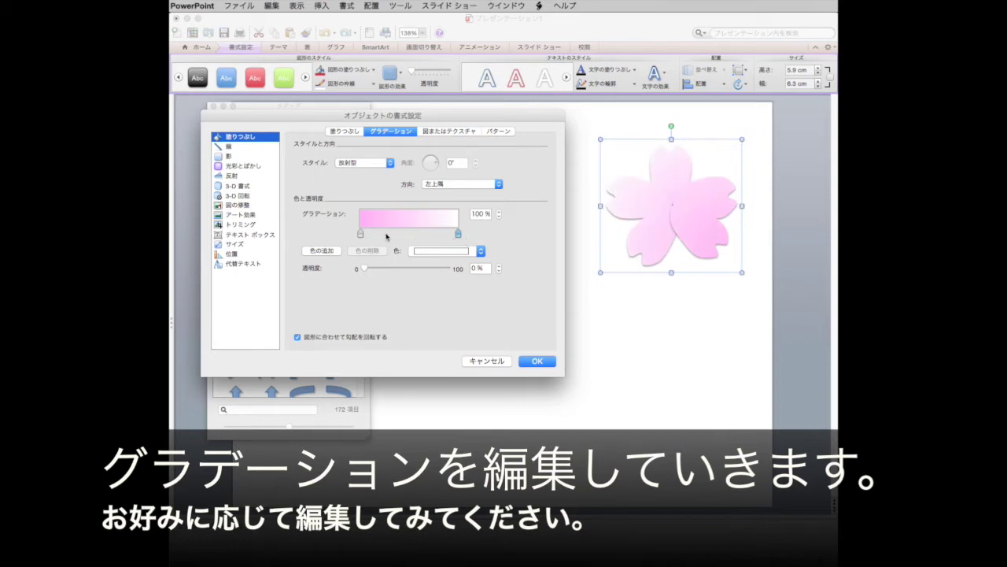
left_click(361, 233)
mouse_move(363, 235)
left_mouse_down()
mouse_move(398, 237)
mouse_move(360, 233)
left_mouse_up()
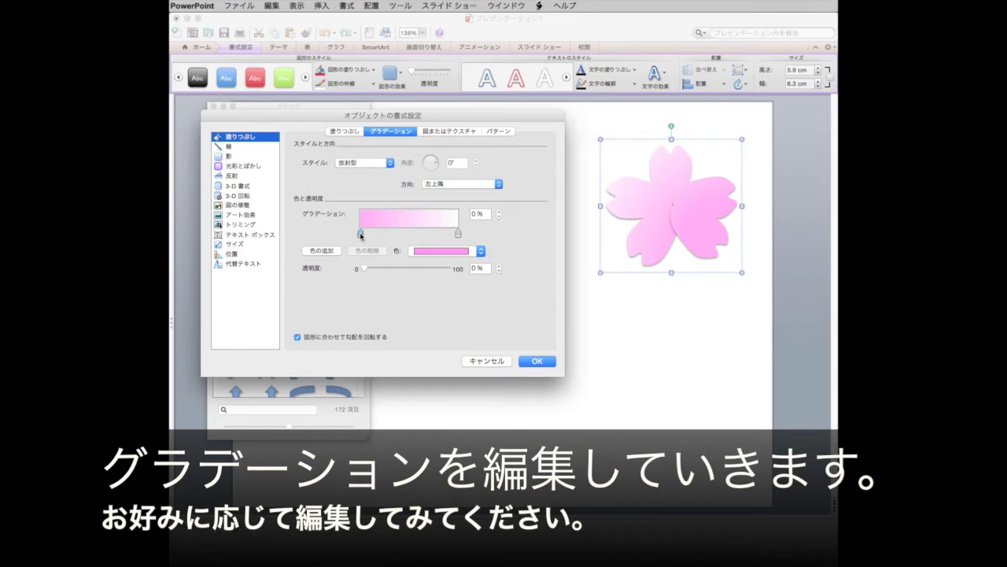
Set the gradient direction to Center, with the pink stop at 16% and the white stop at 84%
left_click(482, 187)
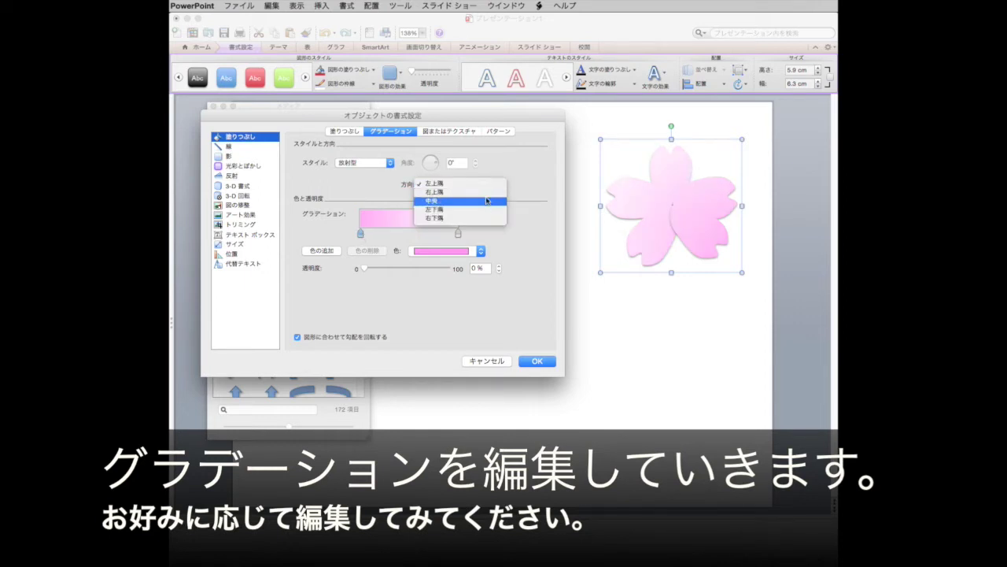
left_click(487, 201)
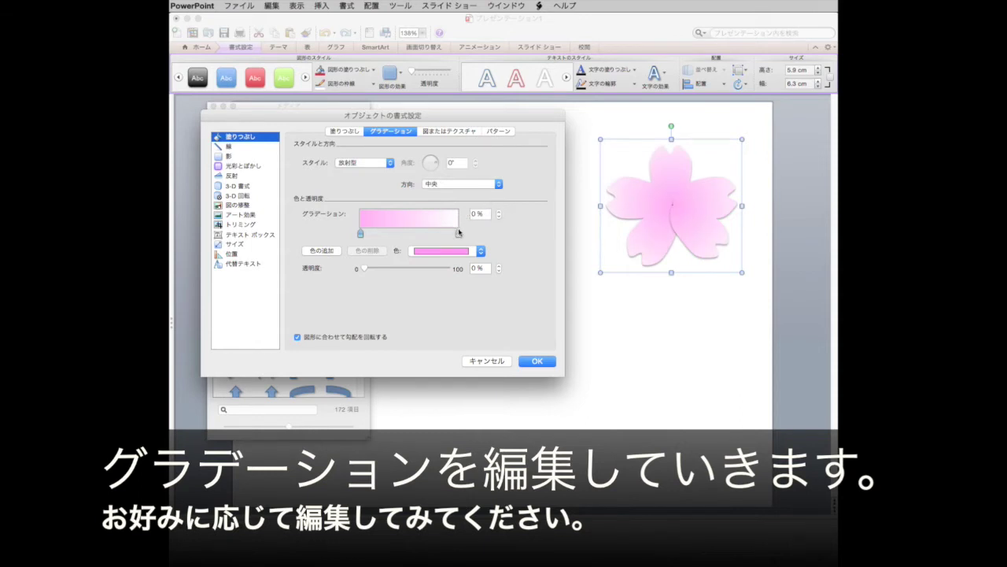
left_click_drag(361, 234, 410, 235)
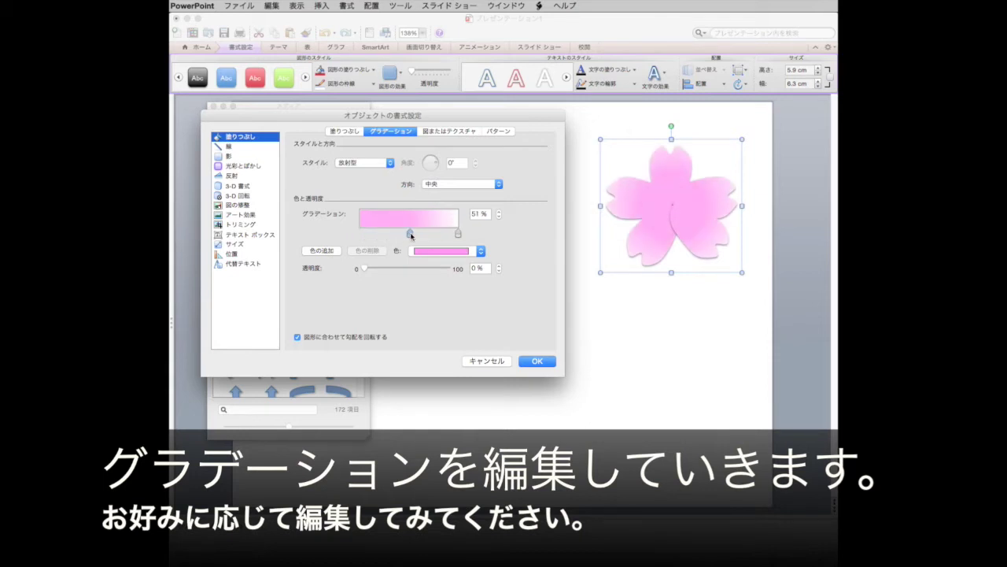
mouse_move(410, 235)
left_mouse_down()
mouse_move(426, 236)
mouse_move(355, 234)
left_mouse_up()
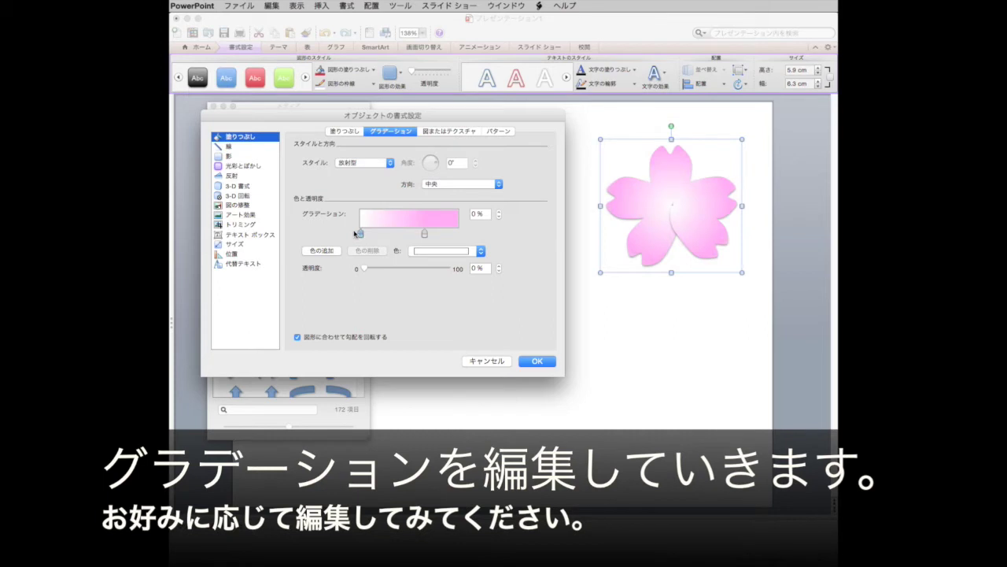
mouse_move(360, 234)
left_mouse_down()
mouse_move(460, 234)
mouse_move(358, 233)
left_mouse_up()
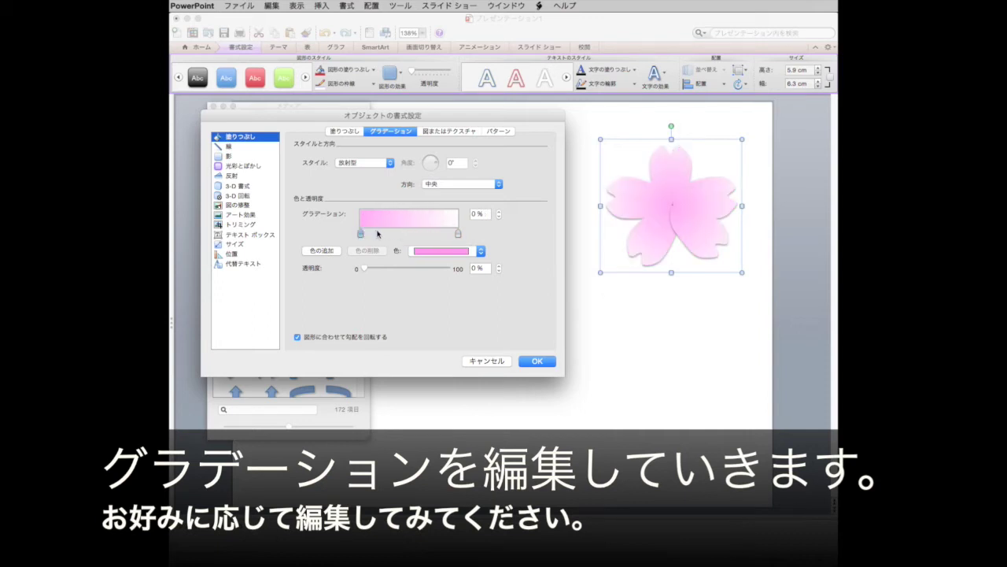
left_click_drag(458, 233, 441, 234)
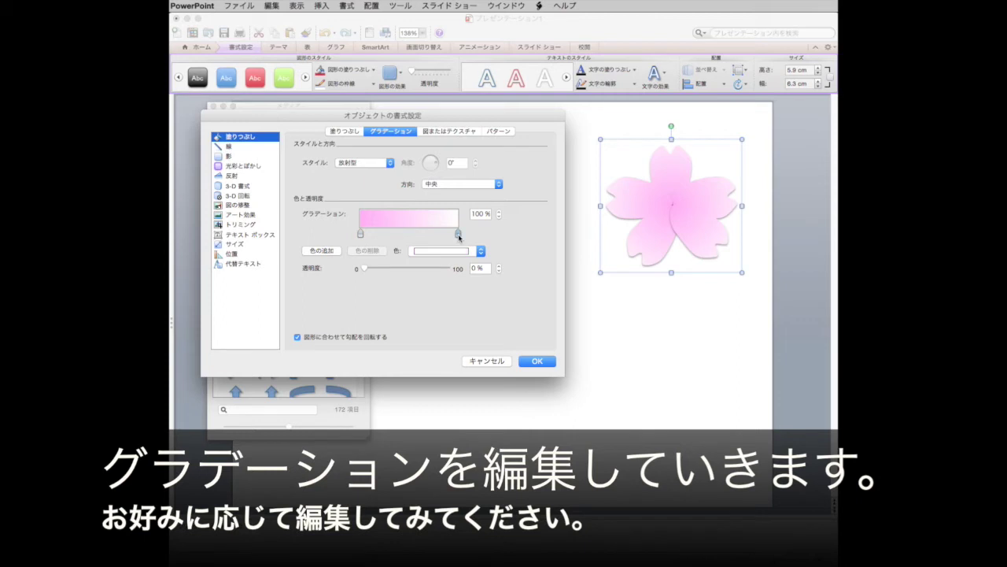
left_click_drag(440, 234, 431, 235)
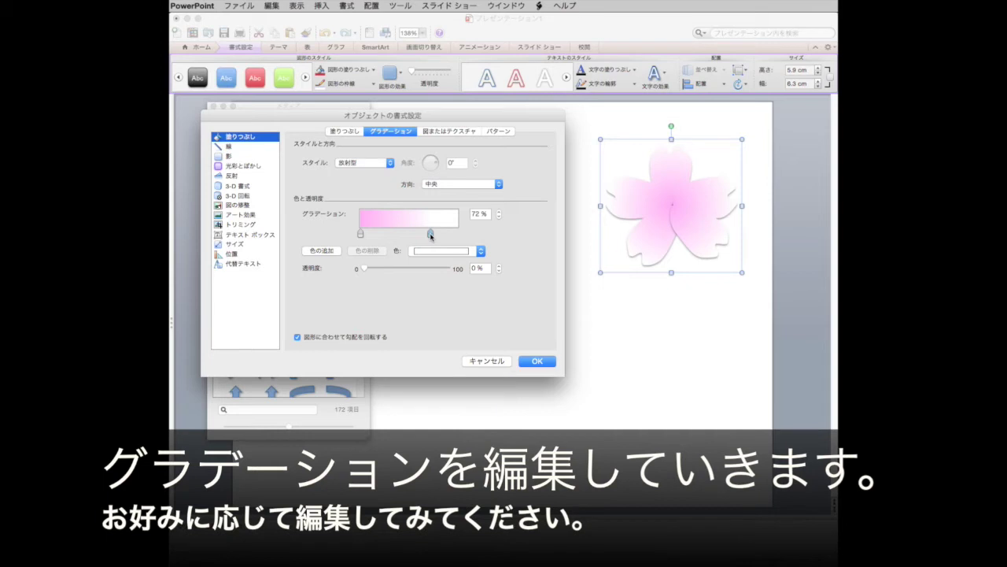
left_click_drag(361, 234, 382, 235)
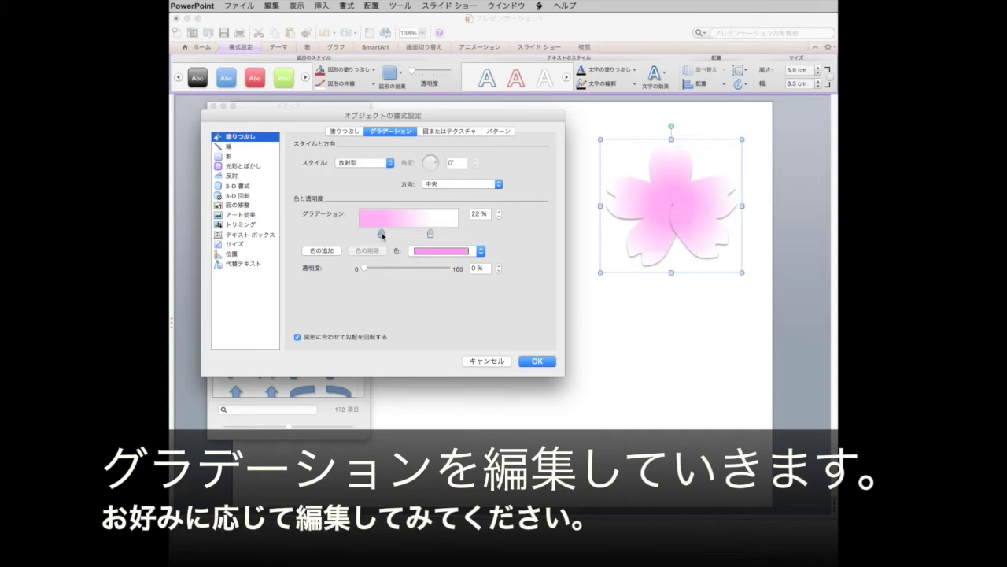
left_click_drag(383, 235, 376, 234)
left_click_drag(430, 233, 443, 235)
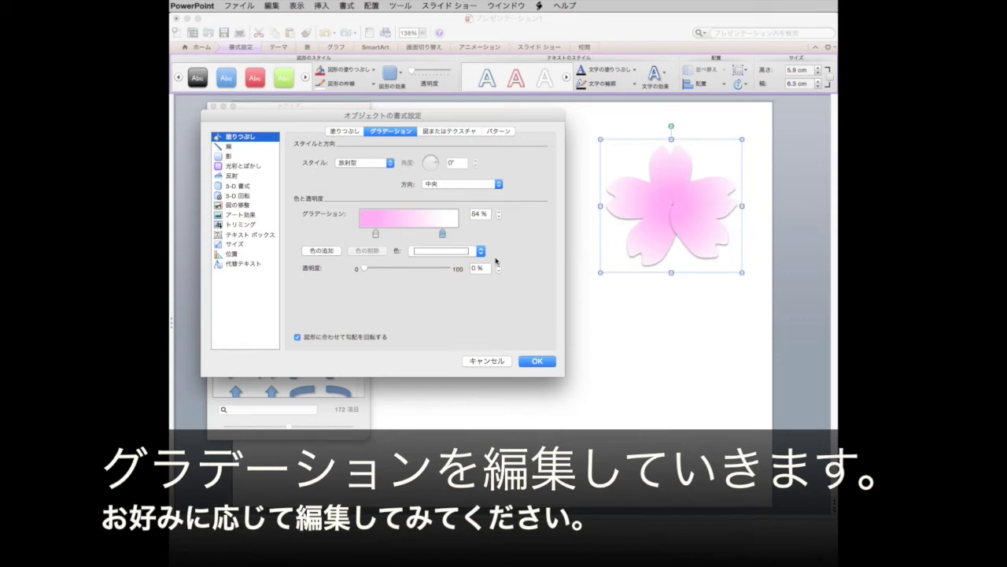
Give the fill about 2% transparency and apply the gradient with OK
left_click(398, 270)
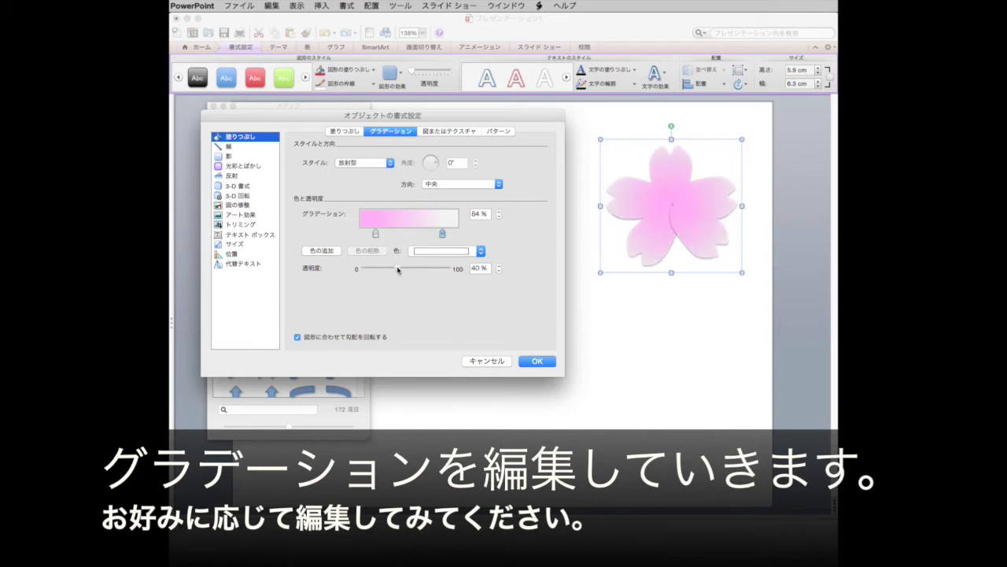
left_click(411, 269)
left_click(367, 269)
mouse_move(367, 269)
left_mouse_down()
mouse_move(377, 270)
mouse_move(367, 269)
left_mouse_up()
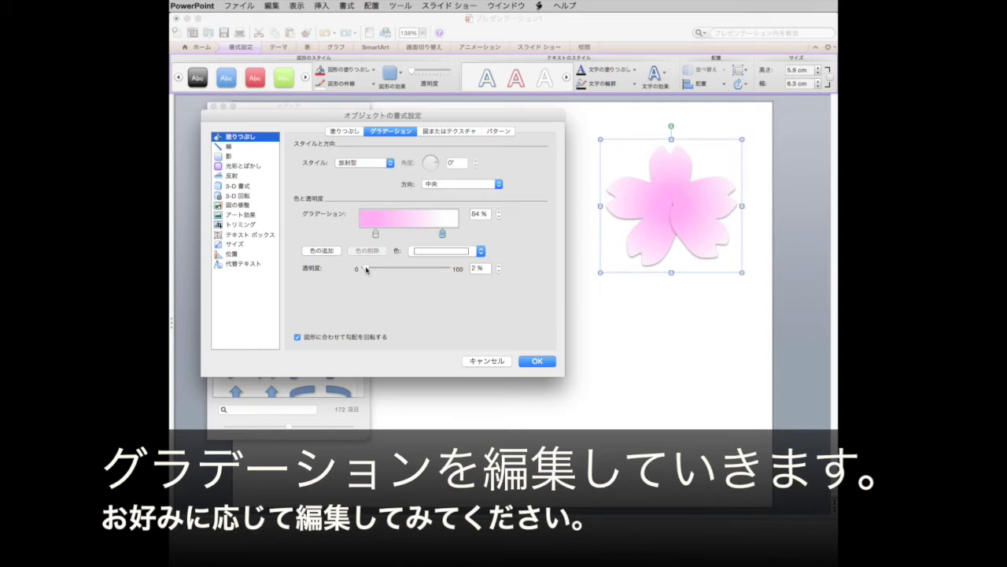
left_click(543, 360)
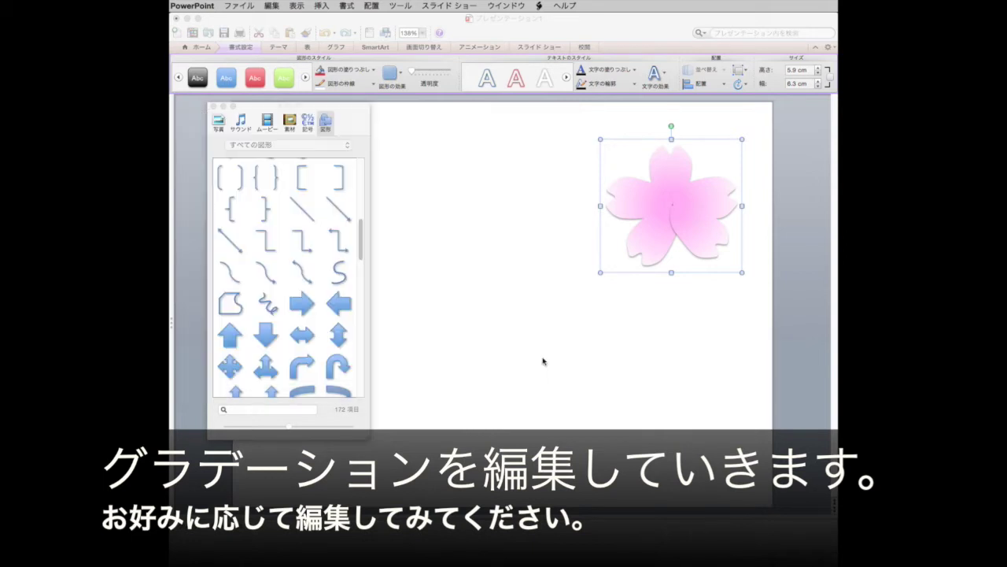
Set No Shadow on the first petal, then on a pair of overlapping petals
left_click(638, 321)
left_click(644, 207)
left_click_drag(643, 207, 638, 197)
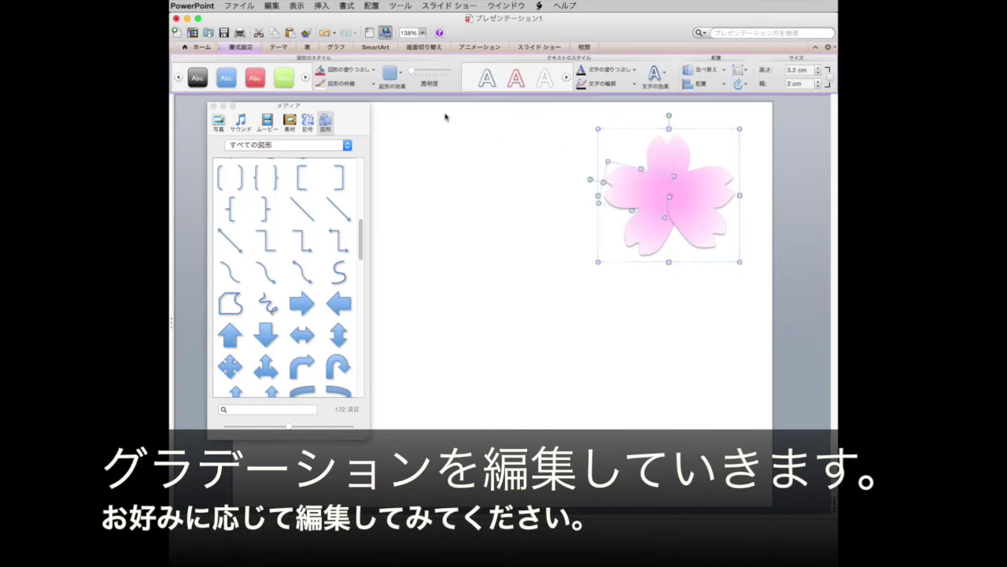
left_click(396, 85)
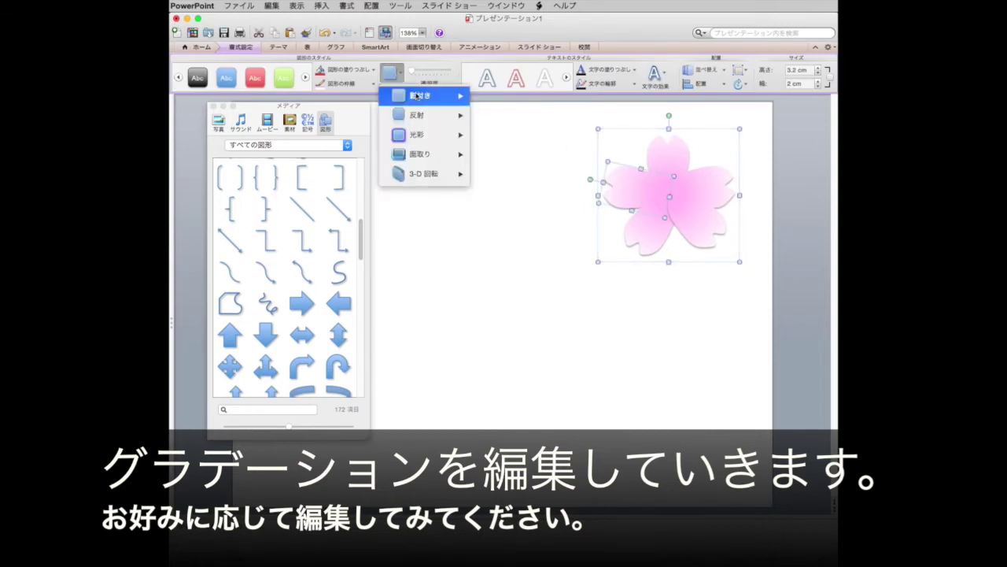
mouse_move(419, 96)
left_click(516, 374)
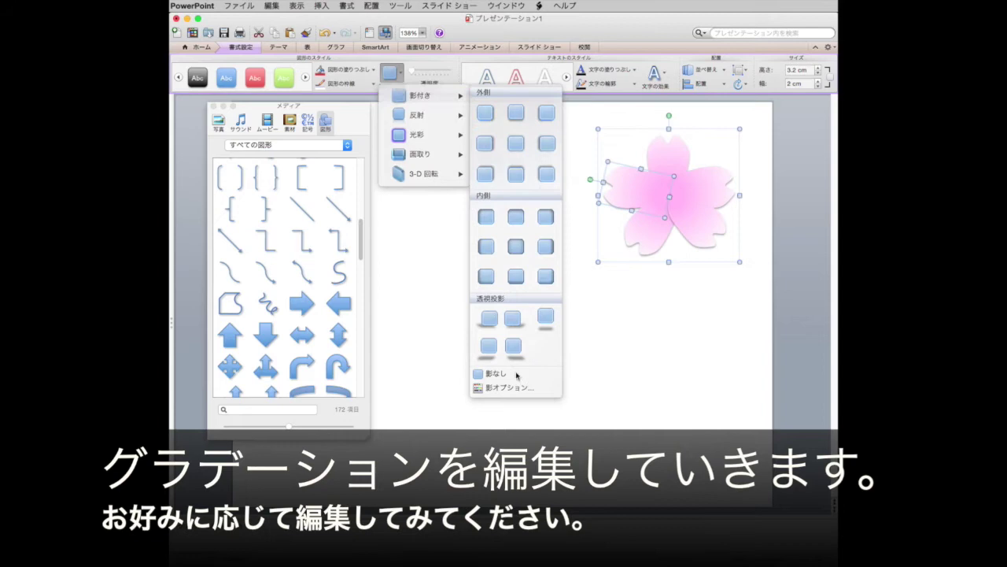
left_click(600, 320)
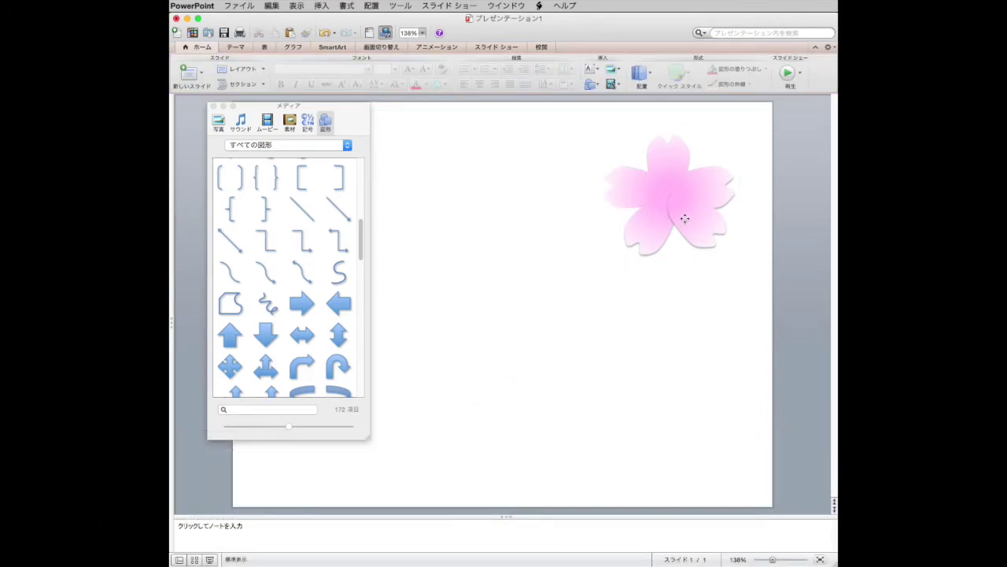
left_click(685, 218)
left_click(684, 216, "shift")
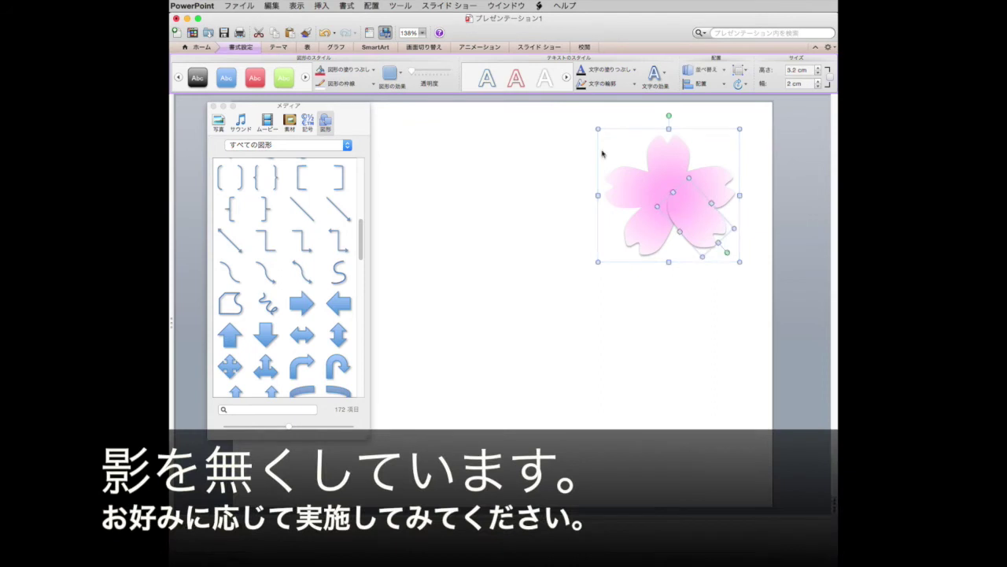
left_click(392, 72)
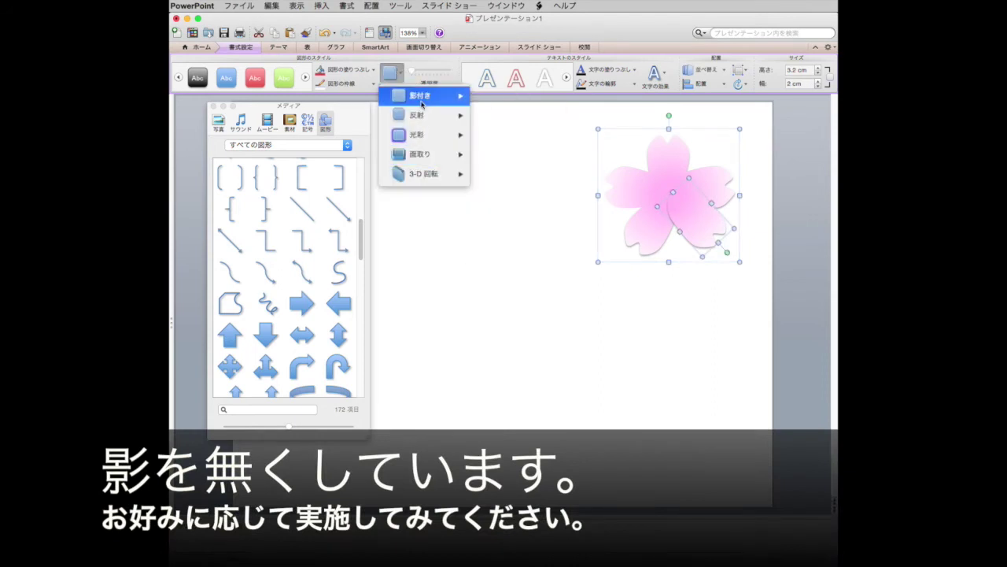
mouse_move(422, 101)
left_click(492, 373)
Set No Shadow on the inner petal and the last shadowed petal, then deselect
left_click(654, 382)
left_click(710, 192)
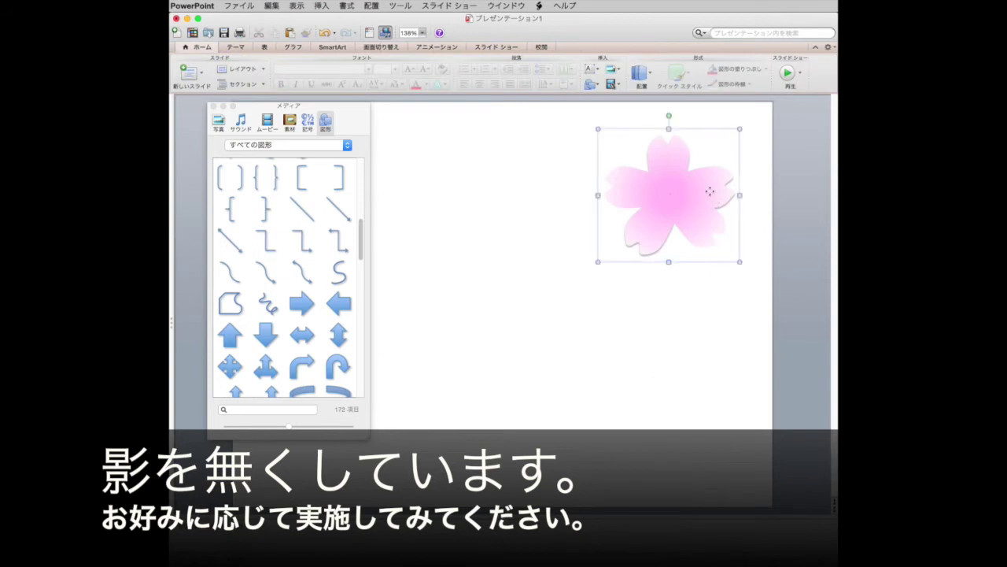
left_click(708, 179)
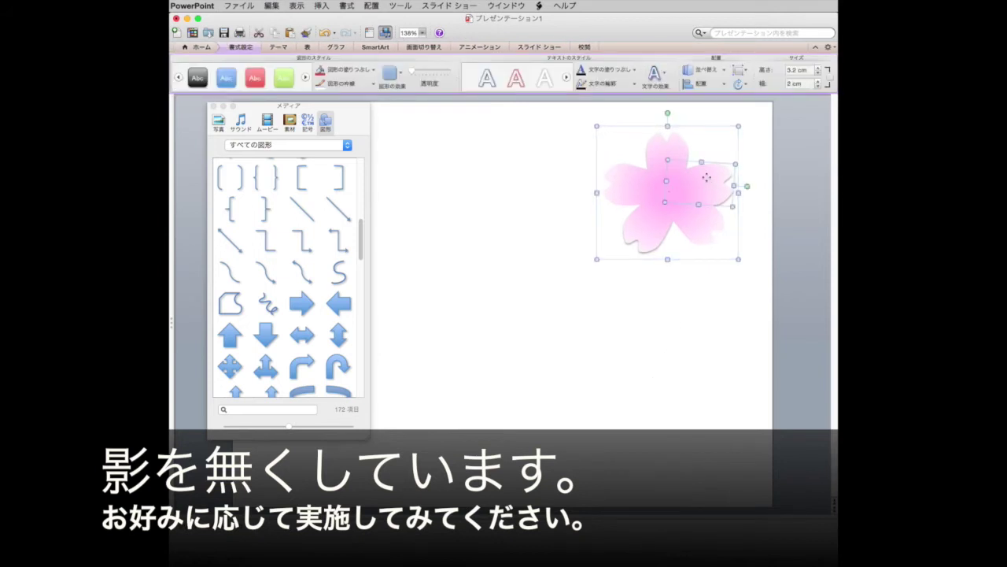
left_click(389, 75)
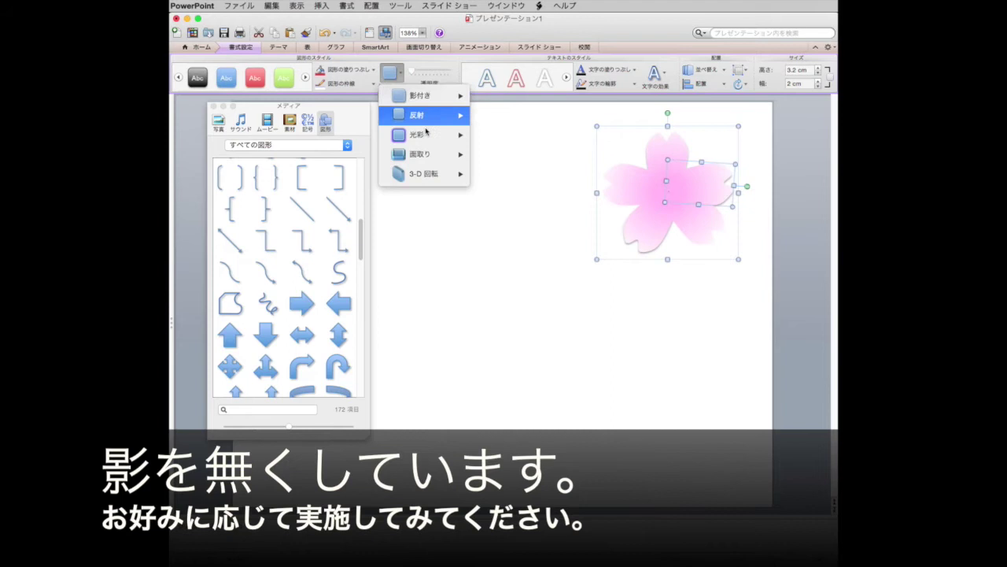
mouse_move(434, 97)
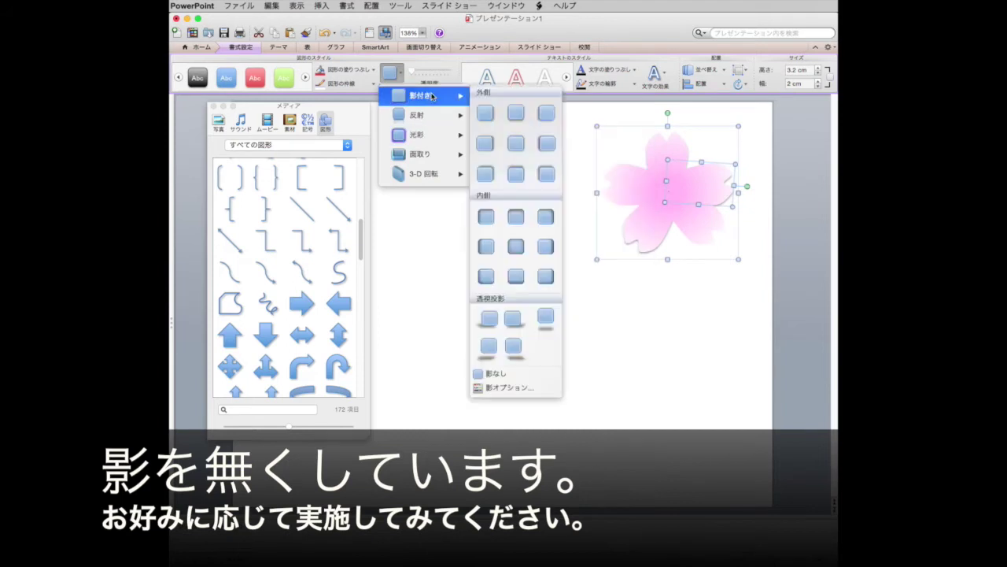
left_click(513, 377)
left_click(709, 382)
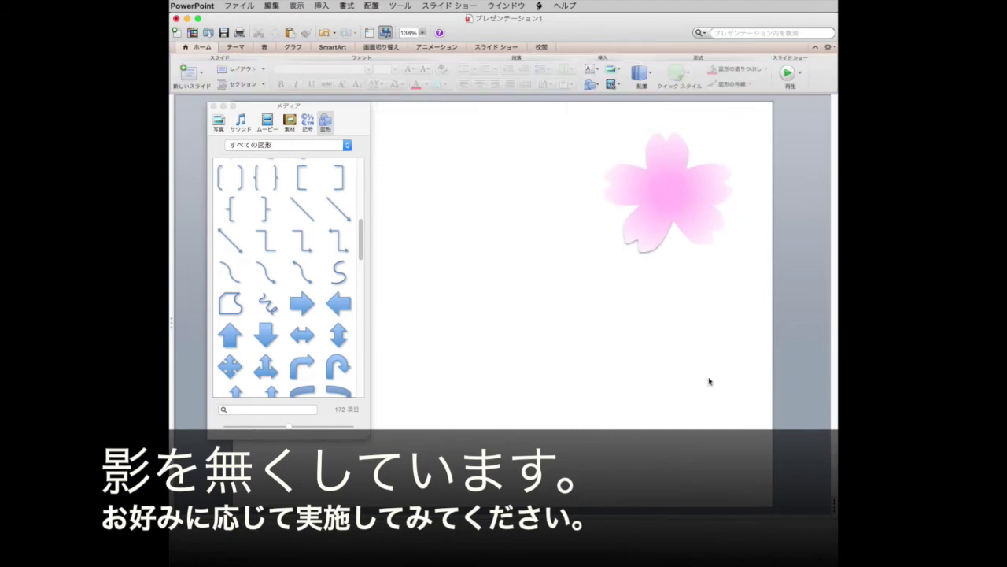
left_click(648, 250)
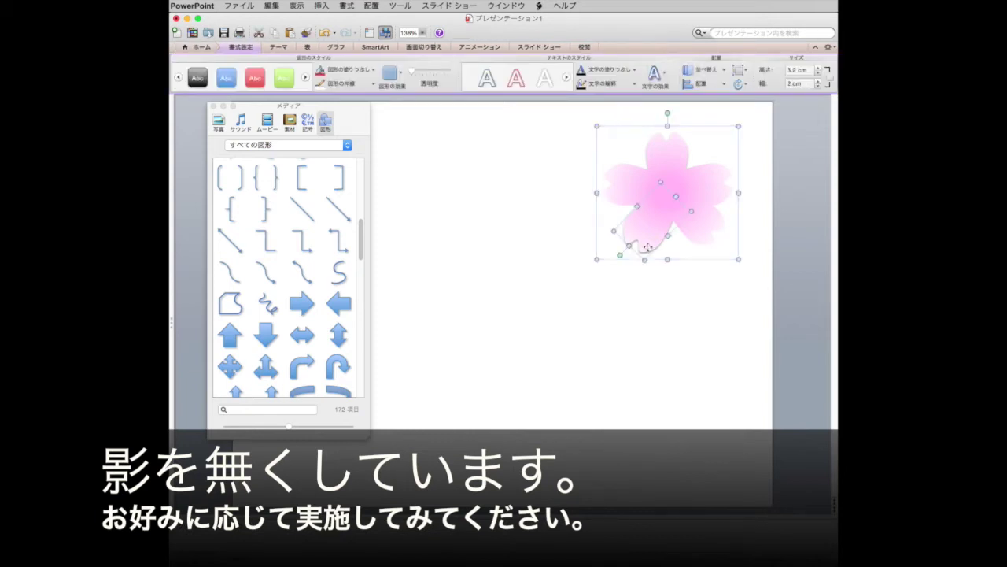
left_click(390, 74)
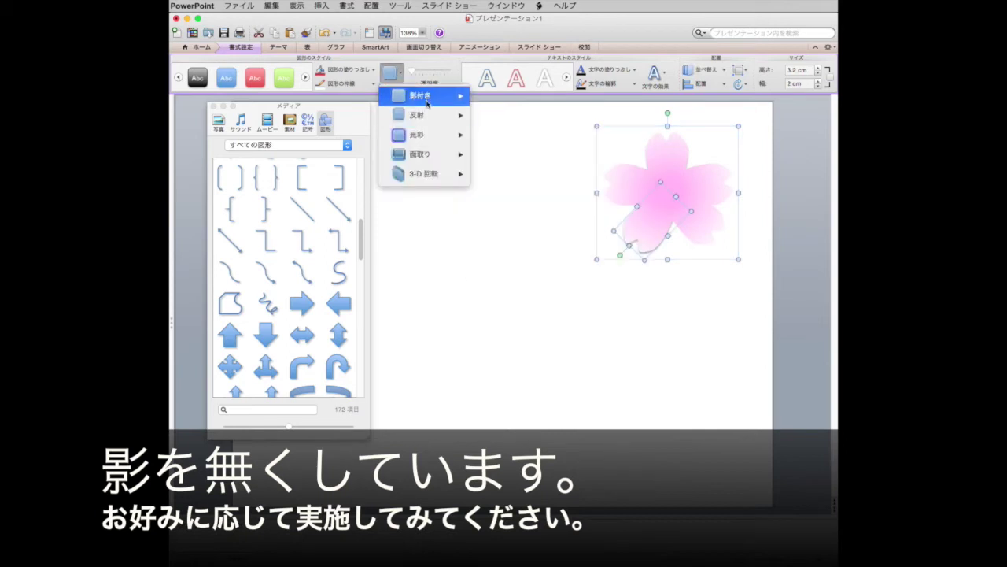
mouse_move(427, 103)
left_click(480, 372)
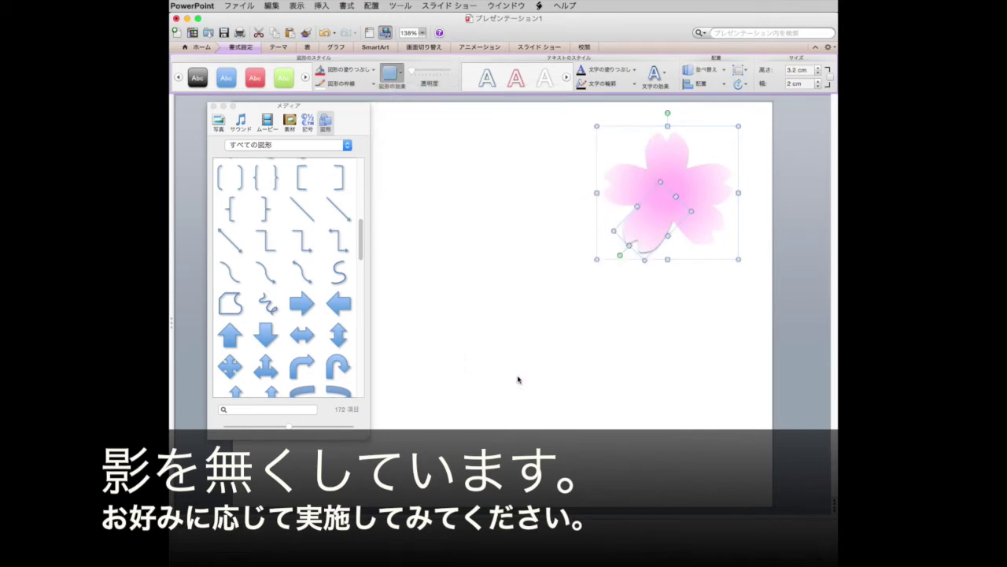
left_click(646, 360)
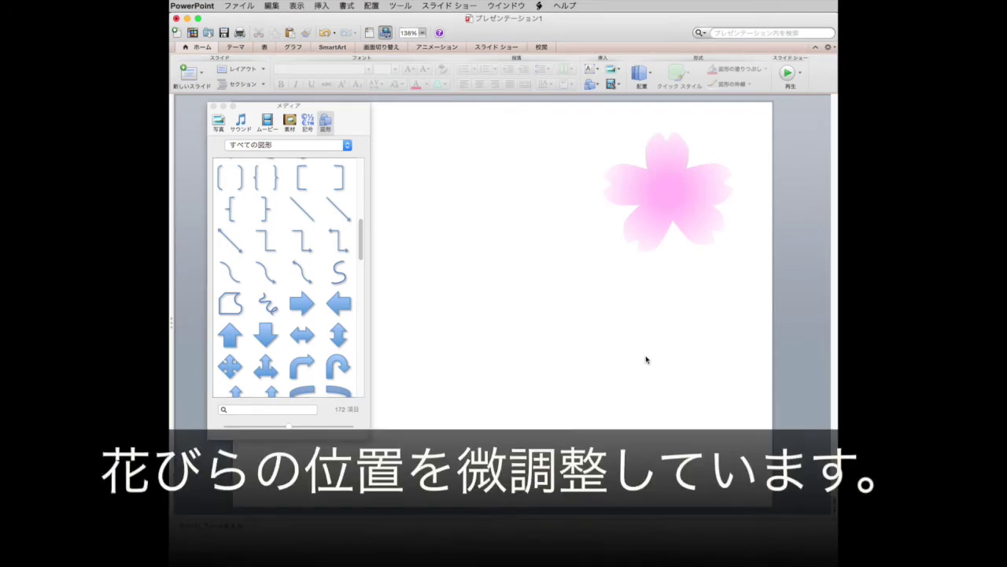
Nudge the lower petal and the left petal slightly into place
left_click(648, 244)
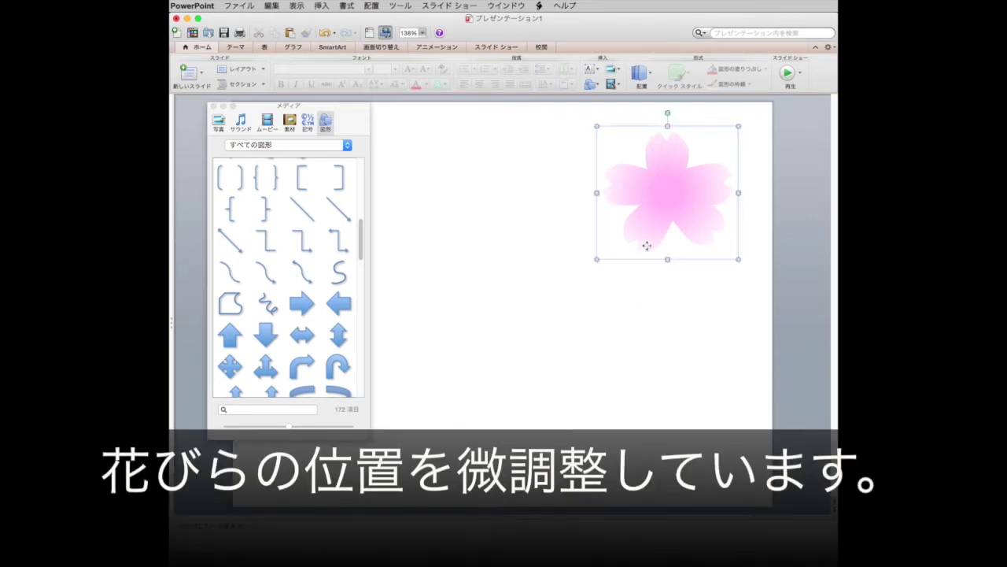
left_click(648, 244)
left_click_drag(648, 238, 644, 234)
left_click(642, 305)
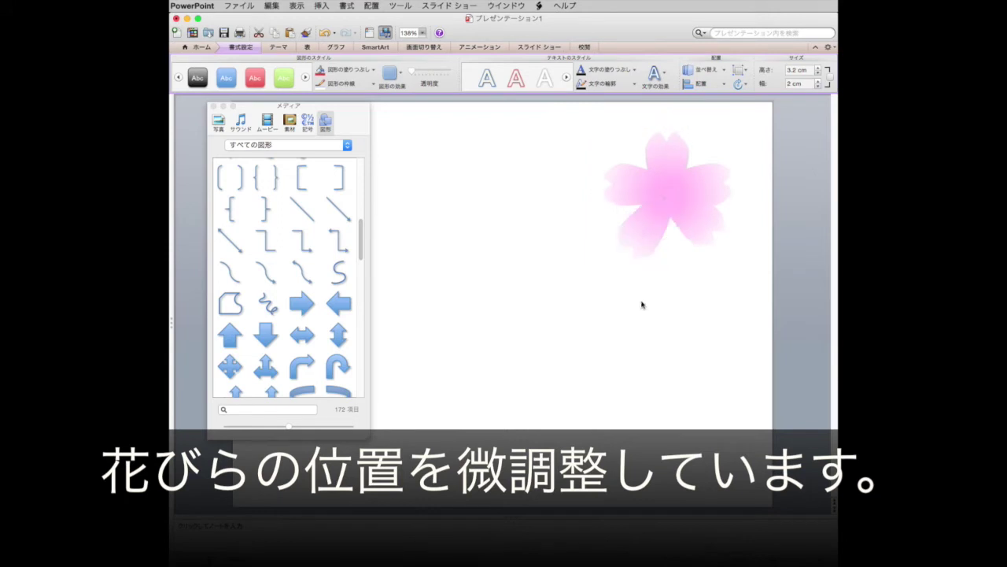
left_click(629, 188)
left_click(628, 190)
left_click_drag(628, 190, 628, 186)
left_click(643, 302)
left_click(627, 186)
left_click_drag(628, 186, 627, 193)
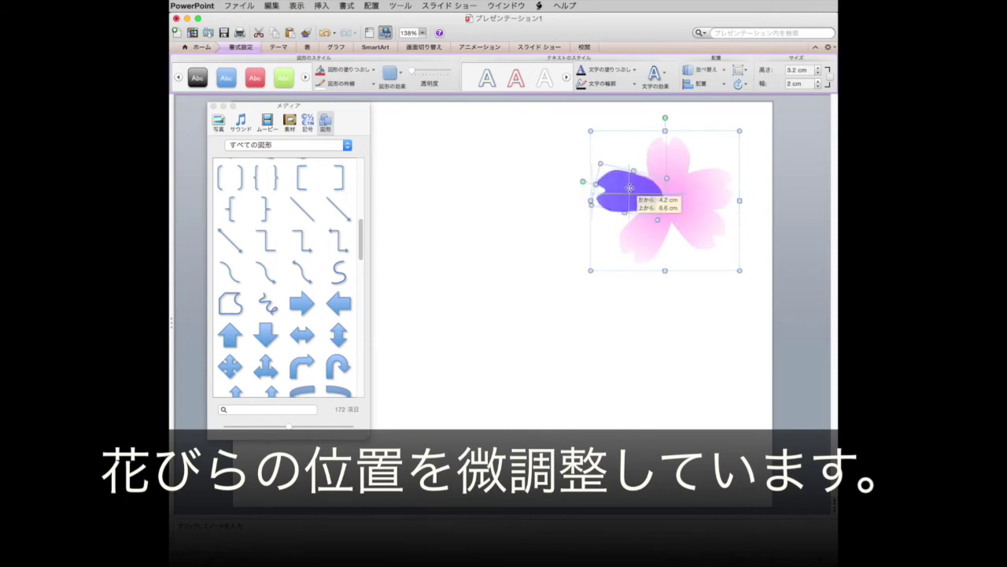
left_click(655, 306)
Nudge the top petal and move the lower-right petal down into position
left_click(662, 181)
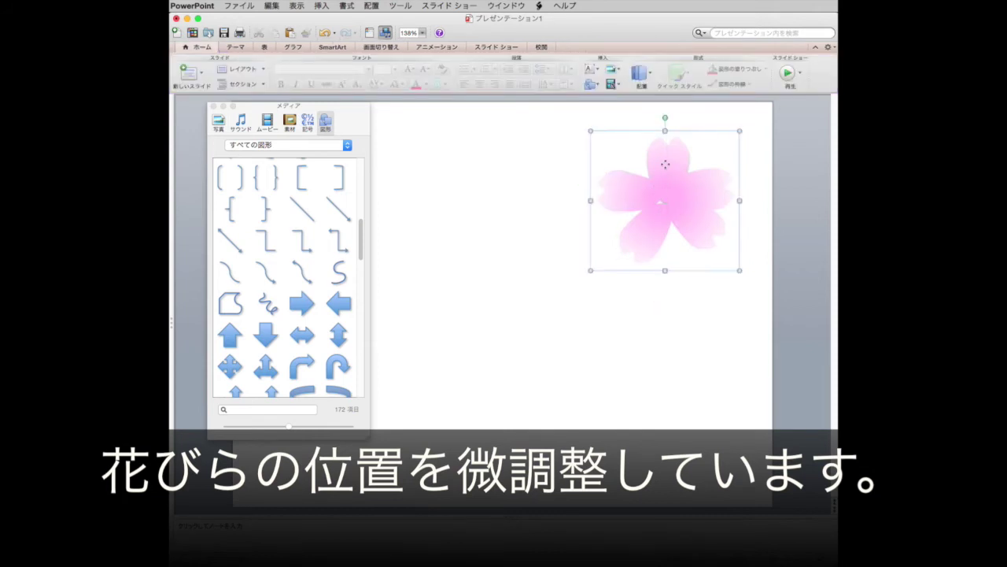
left_click(665, 164)
left_click_drag(665, 164, 665, 165)
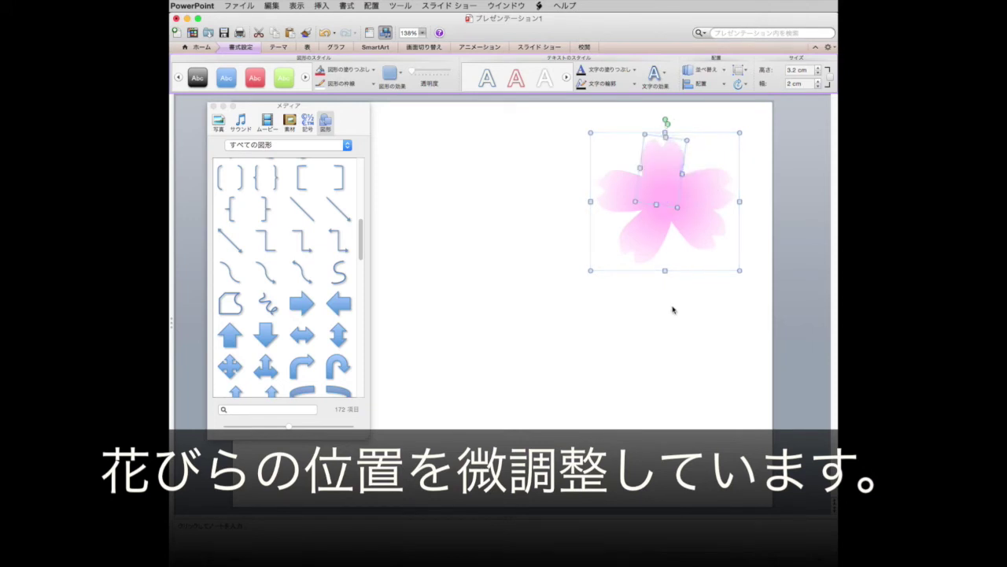
left_click(672, 308)
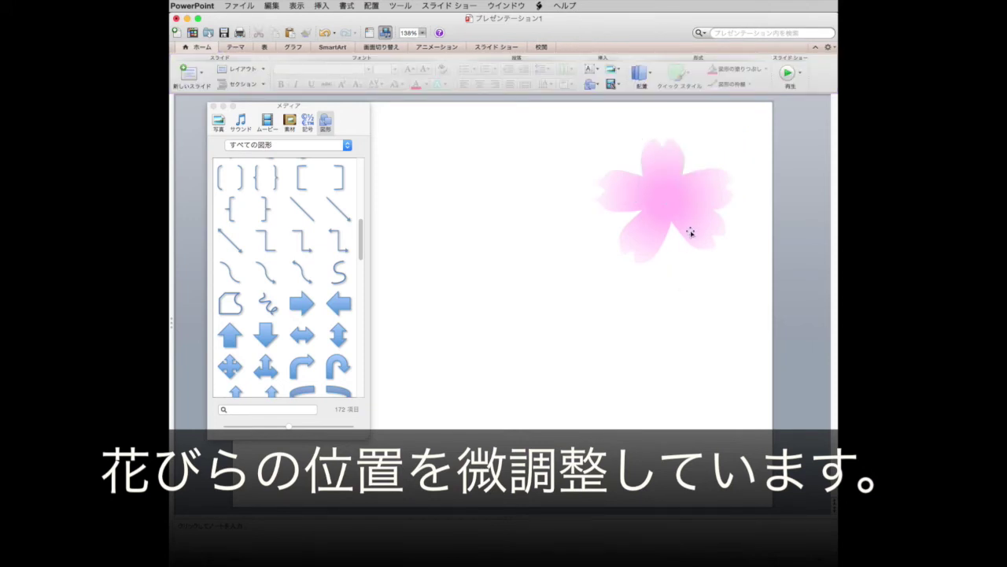
left_click(692, 234)
left_click(693, 235)
left_click_drag(694, 236, 697, 257)
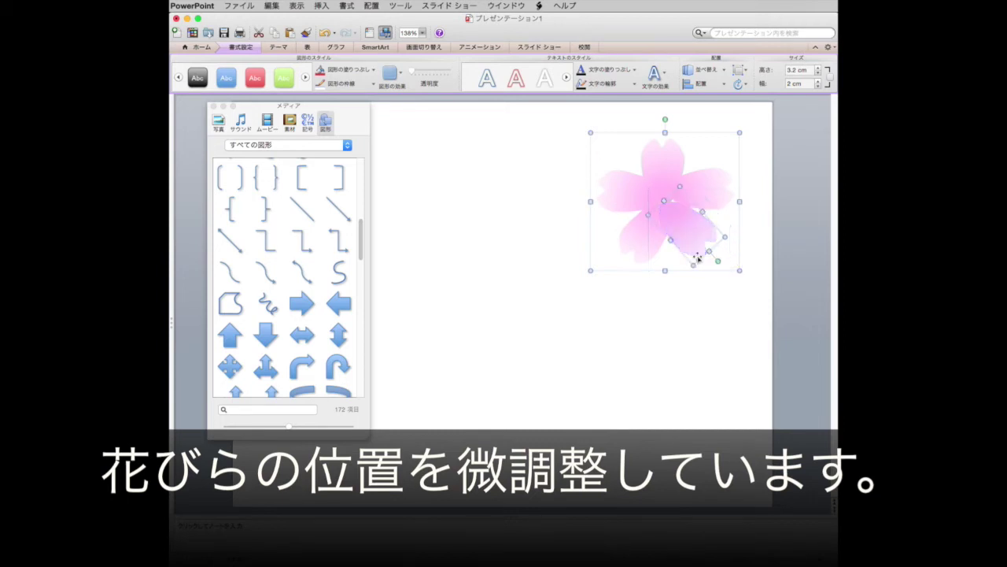
left_click(702, 325)
Move the right petal toward the centre and readjust the left petal
left_click(711, 189)
left_click(712, 192)
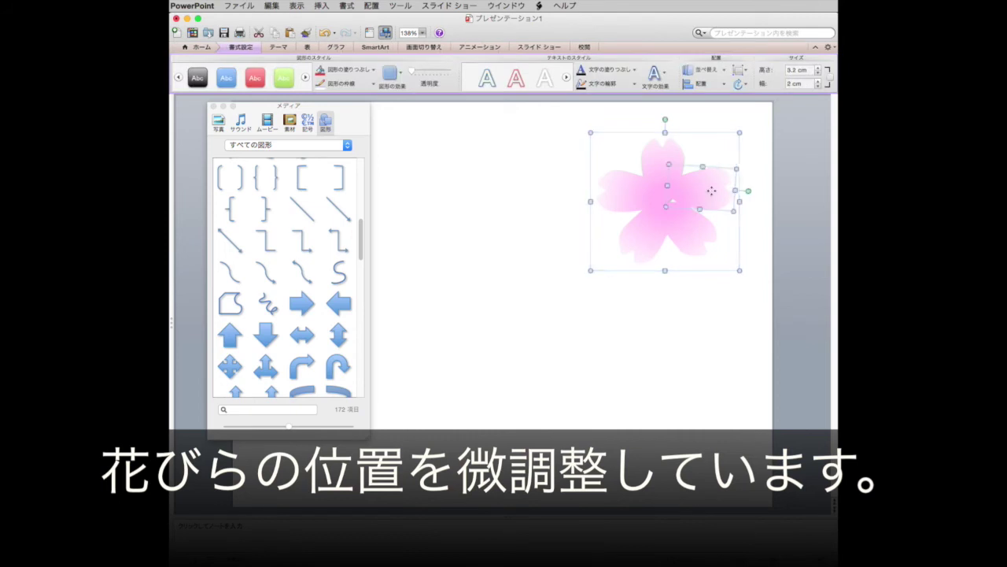
left_click_drag(711, 192, 707, 197)
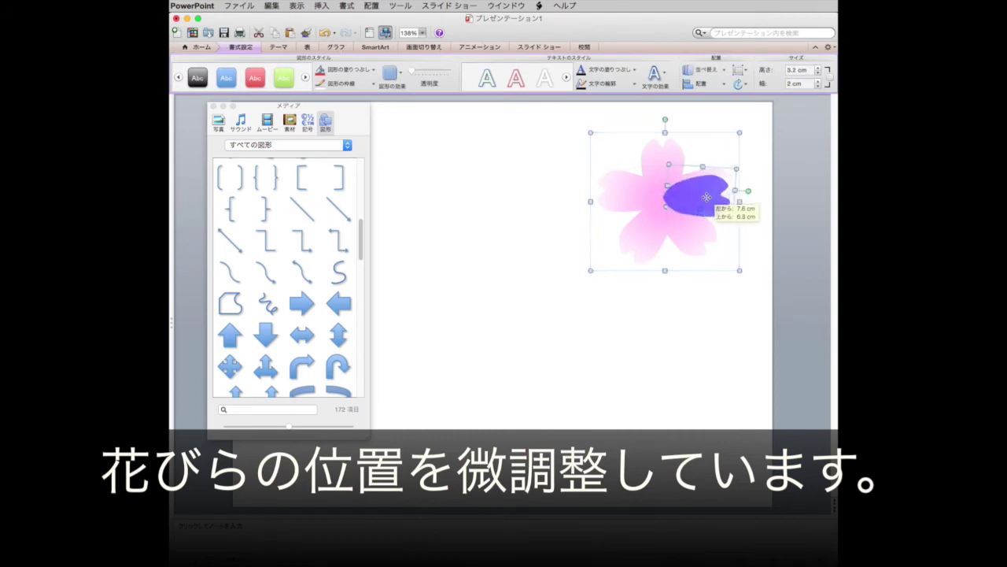
left_click_drag(707, 197, 708, 200)
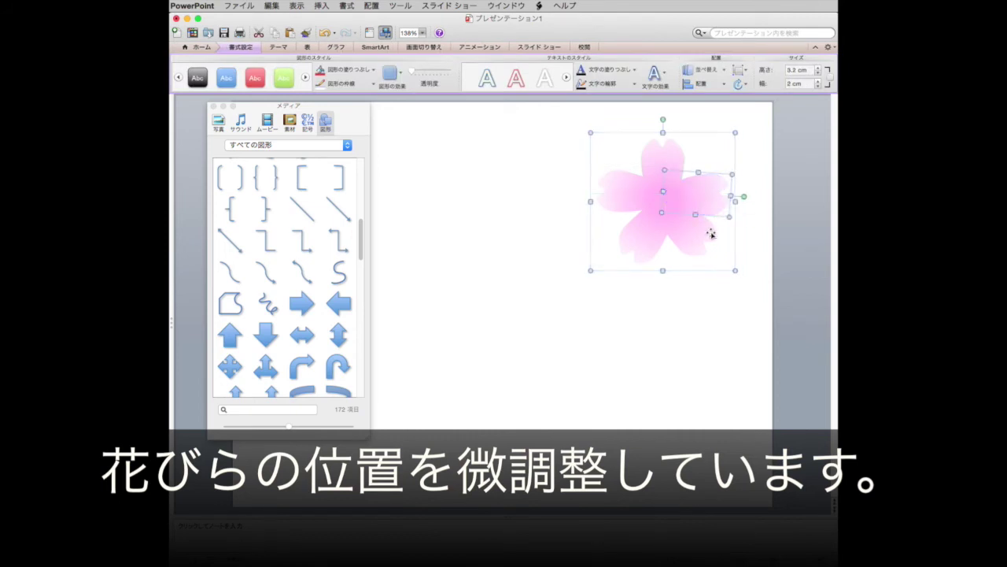
left_click(628, 200)
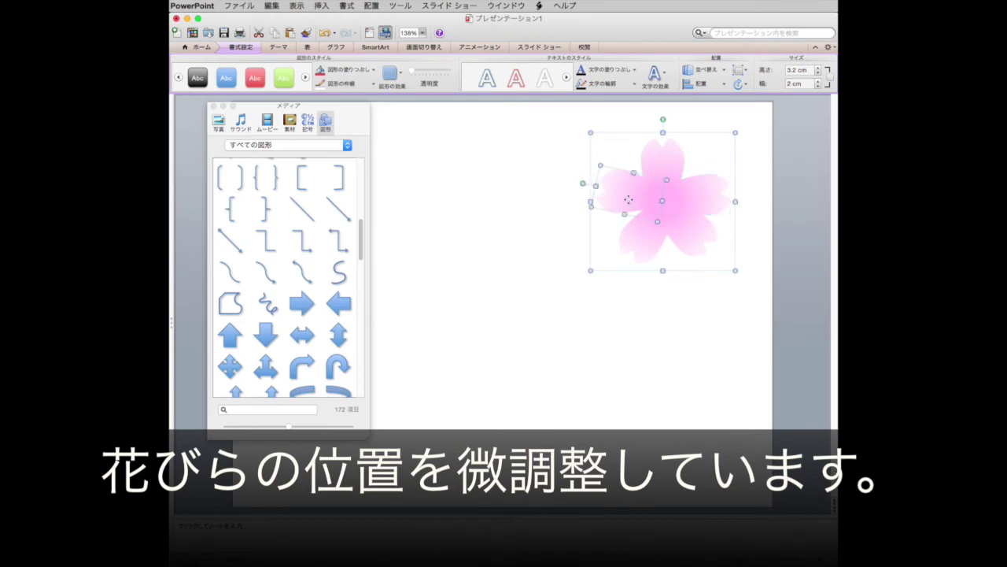
left_click_drag(628, 200, 637, 206)
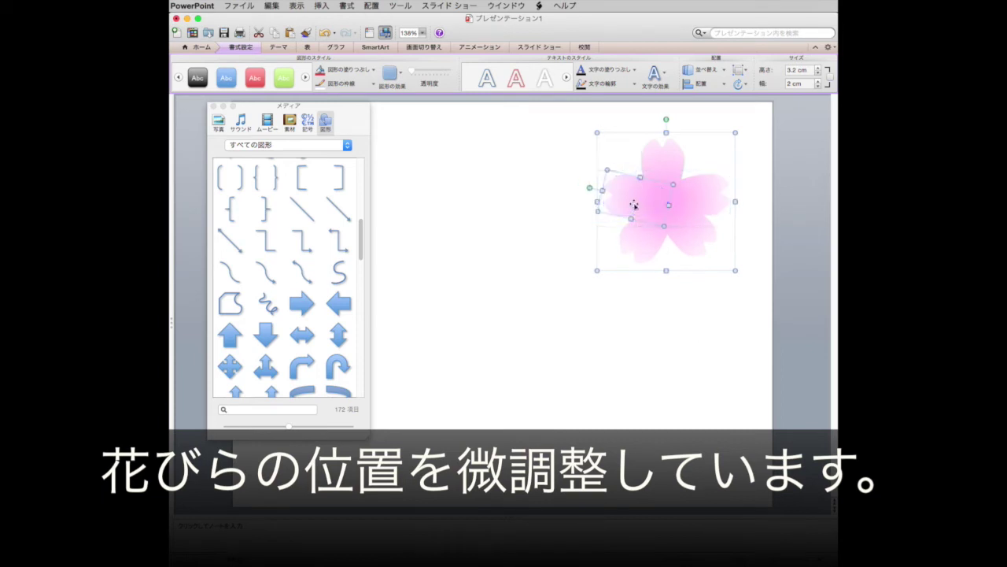
left_click_drag(628, 206, 626, 206)
left_click(670, 340)
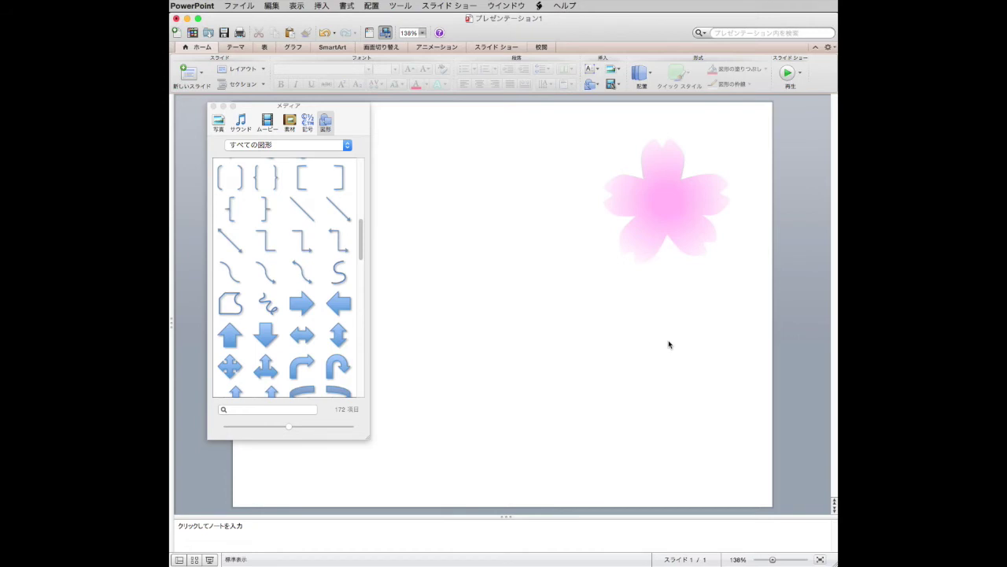
left_click(656, 148)
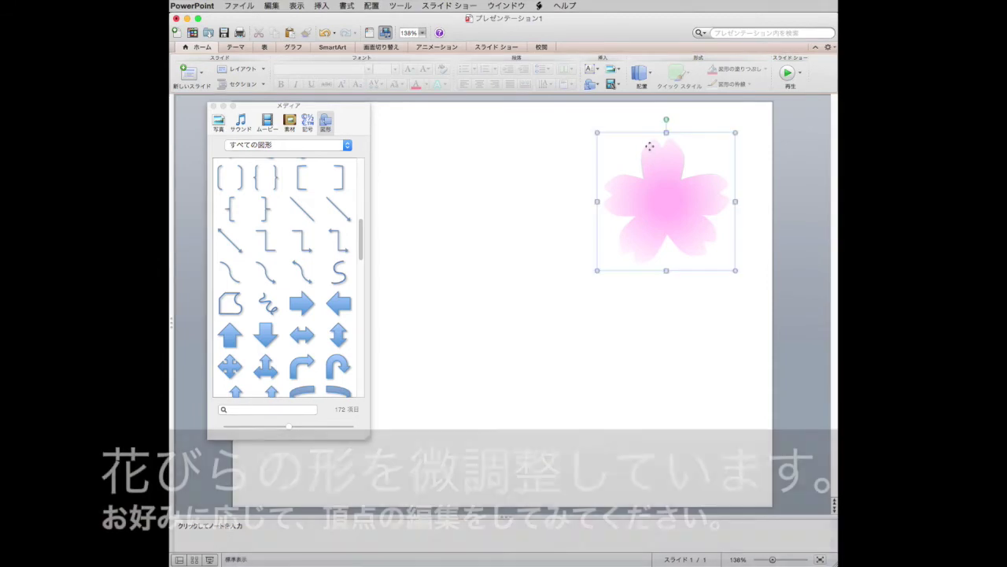
Use Edit Points to give the top petal a notched tip
left_click(654, 147)
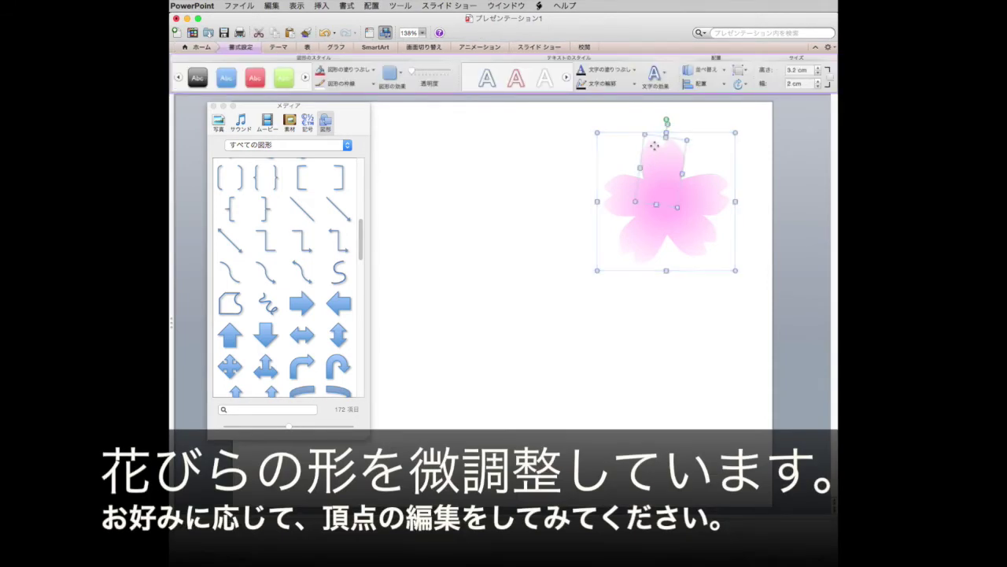
right_click(655, 148)
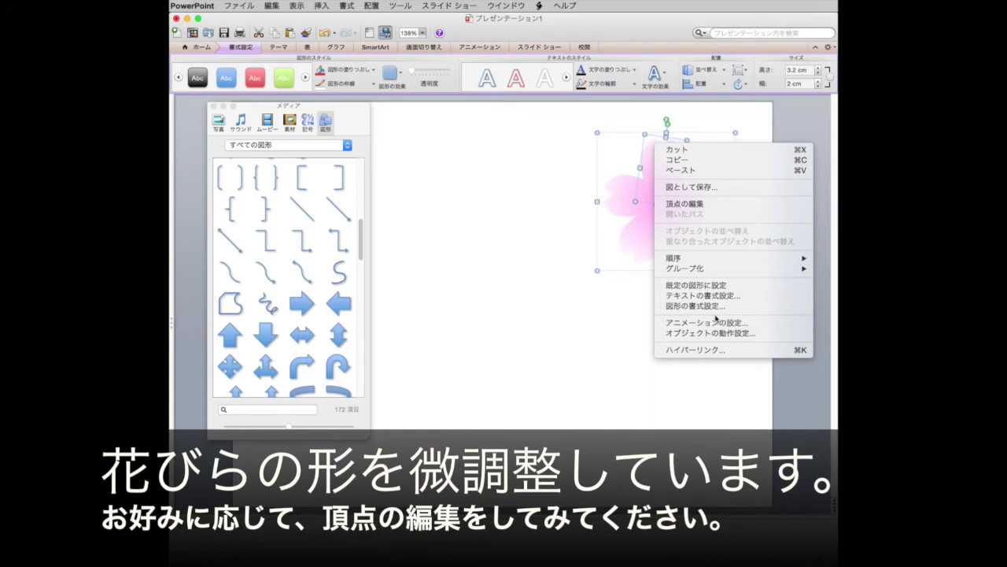
left_click(711, 206)
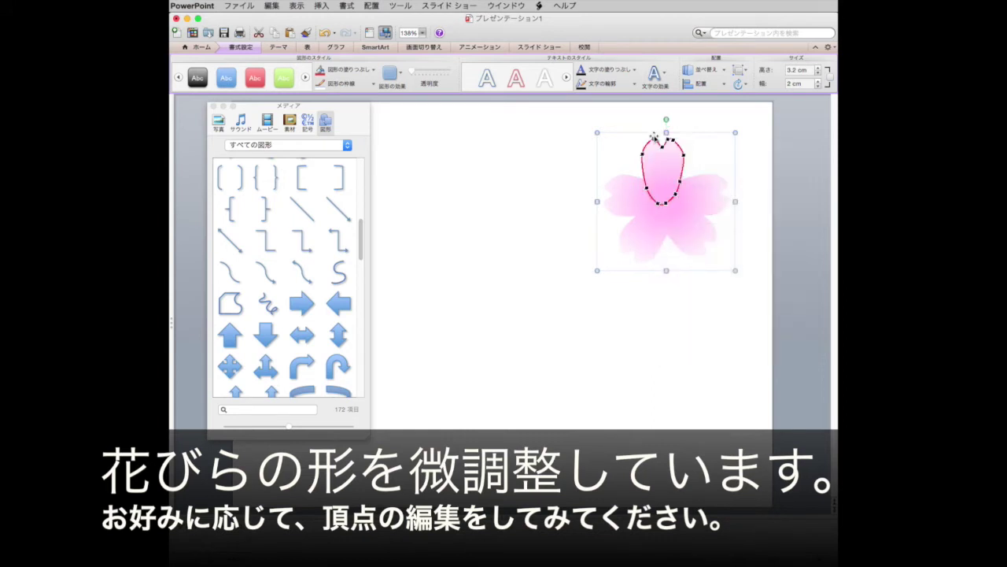
left_click_drag(654, 139, 650, 140)
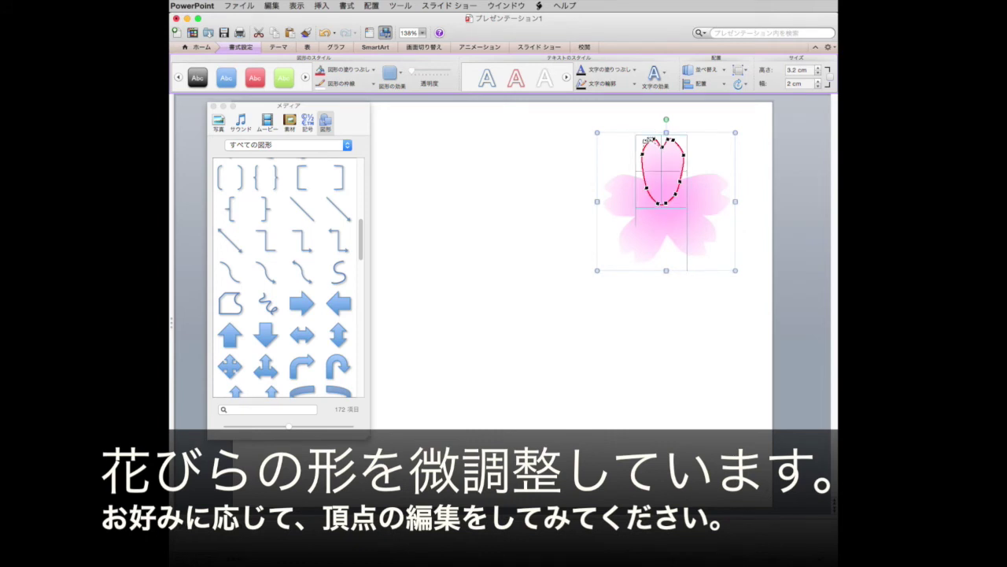
left_click_drag(649, 140, 670, 139)
left_click_drag(670, 139, 677, 140)
left_click_drag(678, 140, 677, 140)
left_click(743, 158)
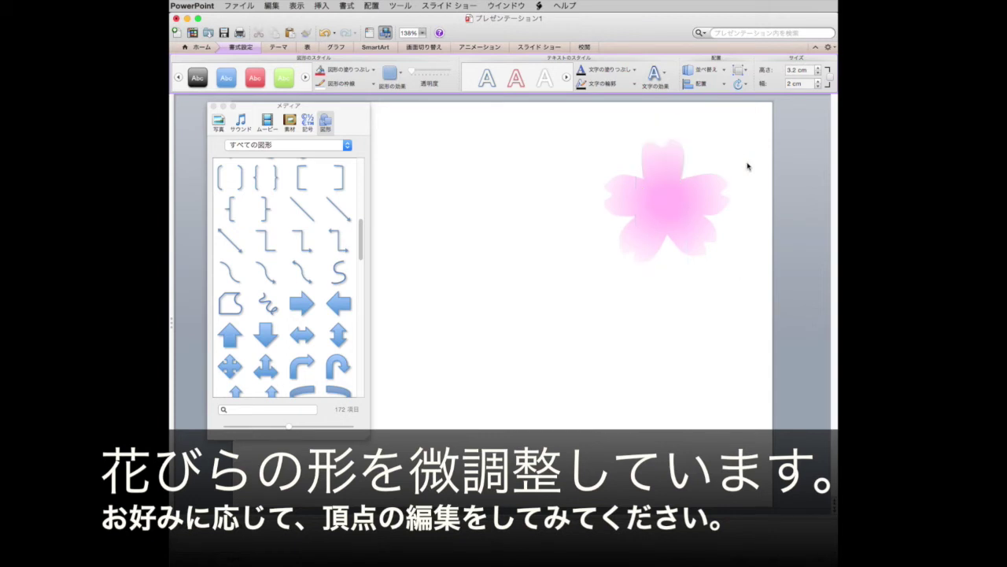
Use Edit Points to reshape the left petal's outer vertex and upper-left edge
left_click(612, 203)
left_click(612, 202)
right_click(612, 202)
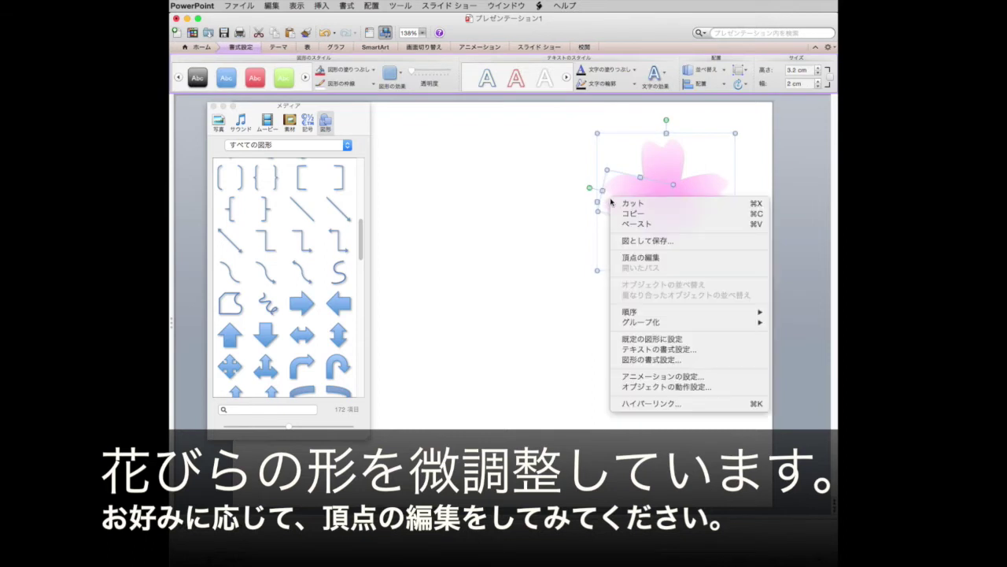
left_click(656, 258)
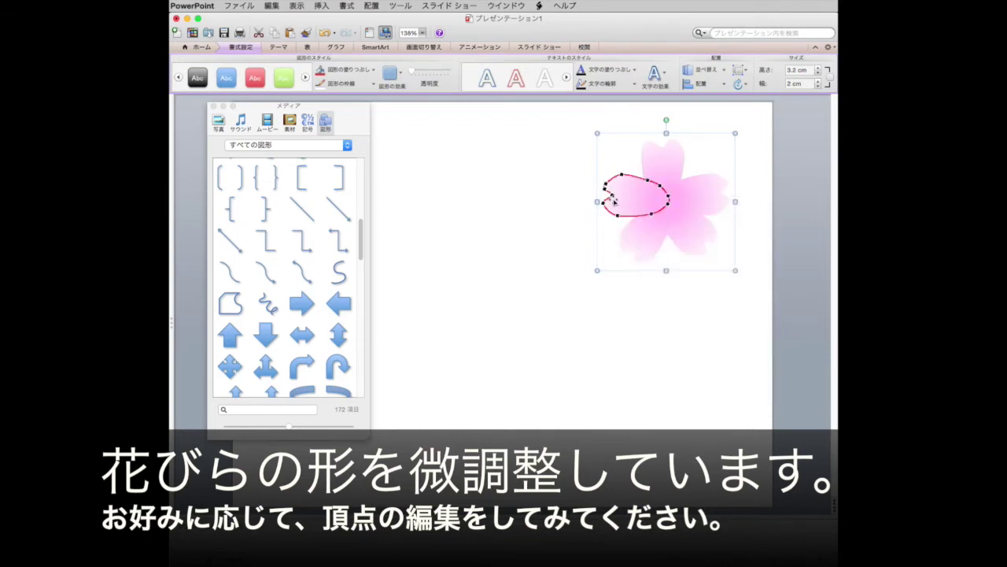
left_click_drag(603, 202, 605, 180)
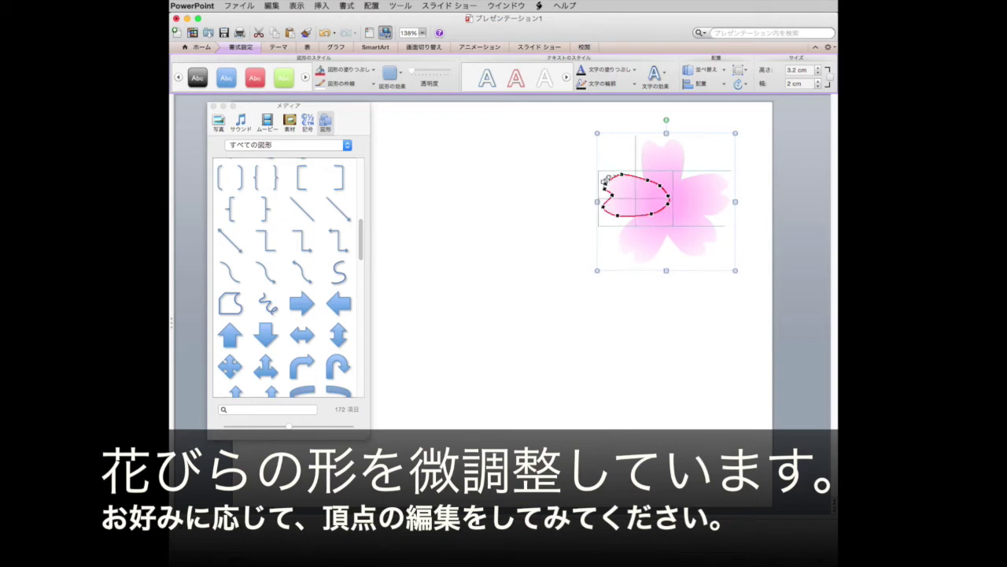
left_click_drag(607, 181, 610, 177)
left_click(570, 239)
left_click(640, 247)
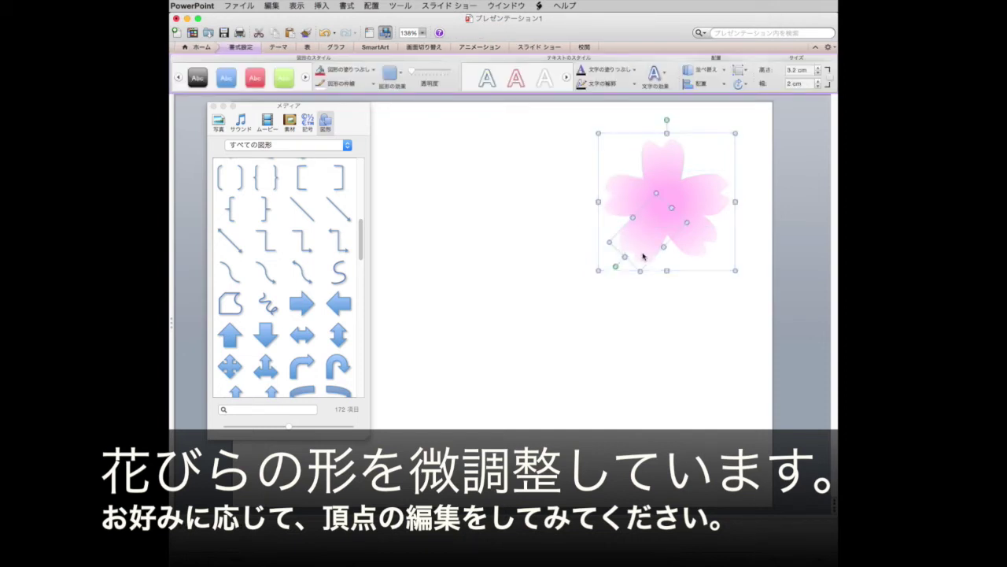
Use Edit Points to adjust a vertex near the lower-left petal's tip
right_click(643, 256)
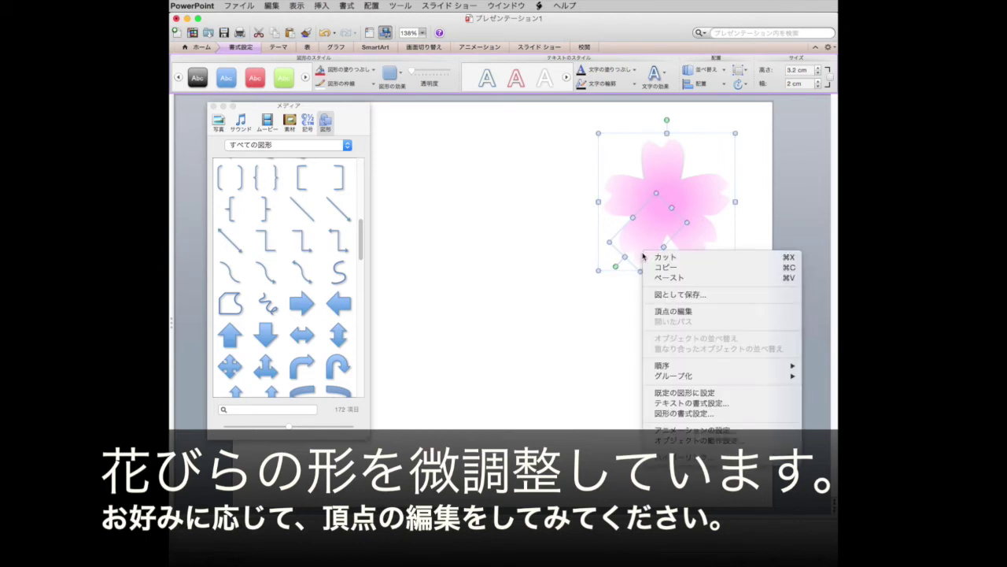
left_click(675, 312)
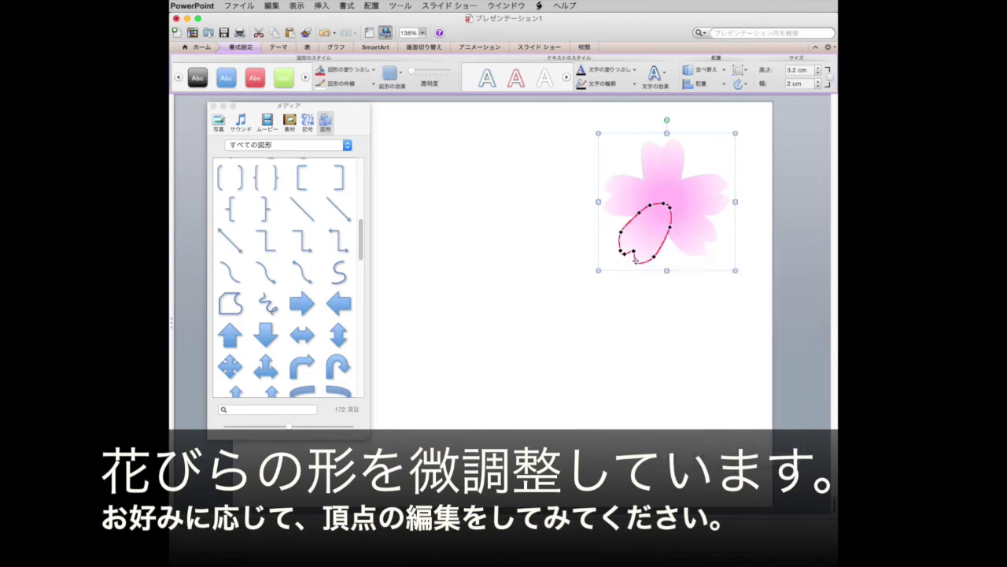
left_click_drag(636, 261, 640, 264)
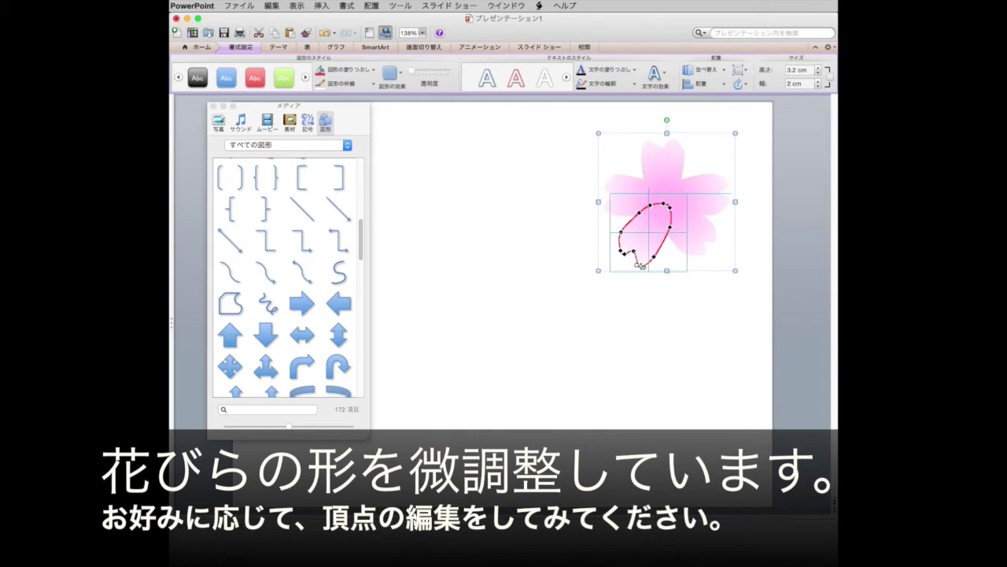
left_click(654, 299)
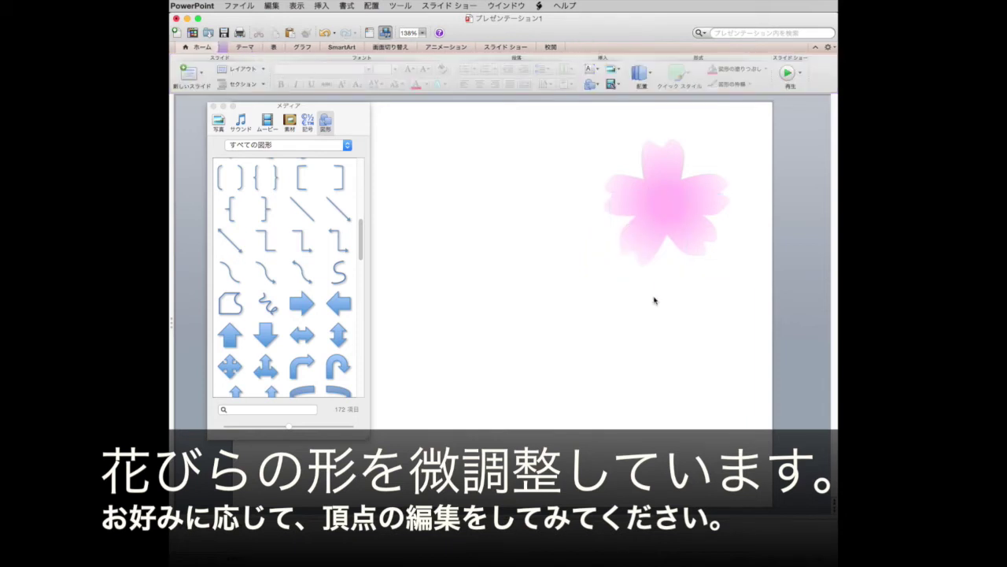
Use Edit Points to reshape the lower-right petal's notched tip
left_click(697, 248)
right_click(699, 250)
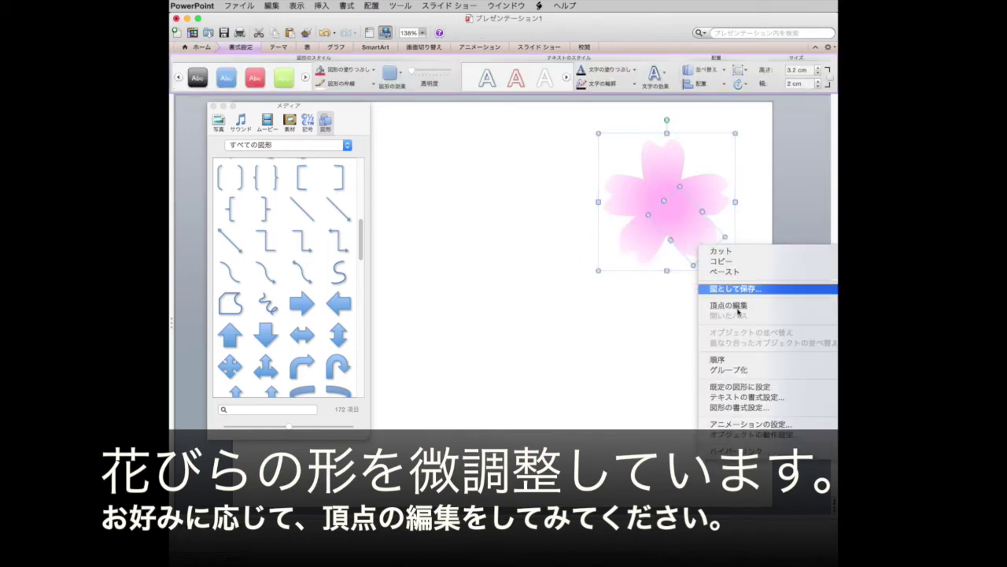
left_click(559, 397)
right_click(689, 249)
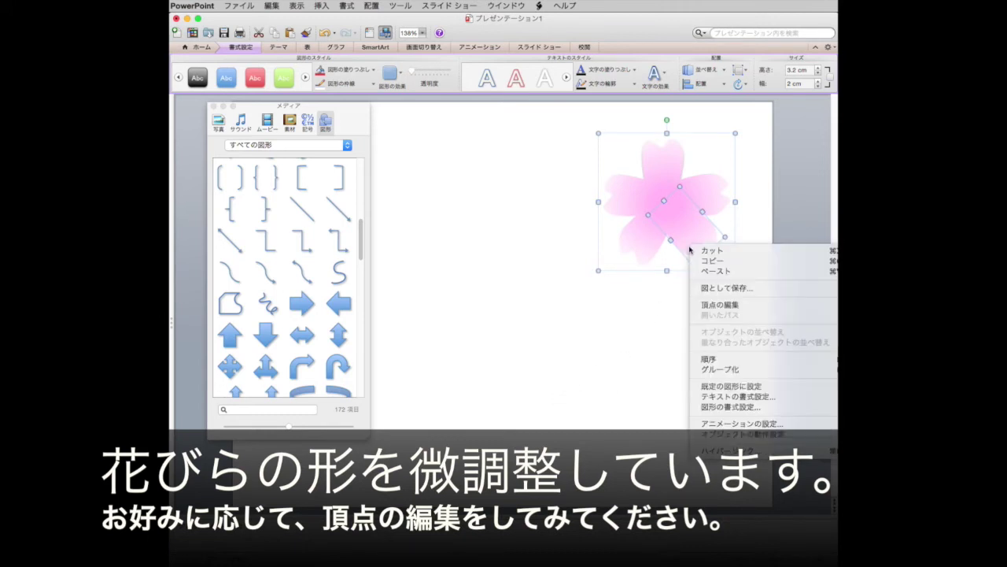
left_click(738, 307)
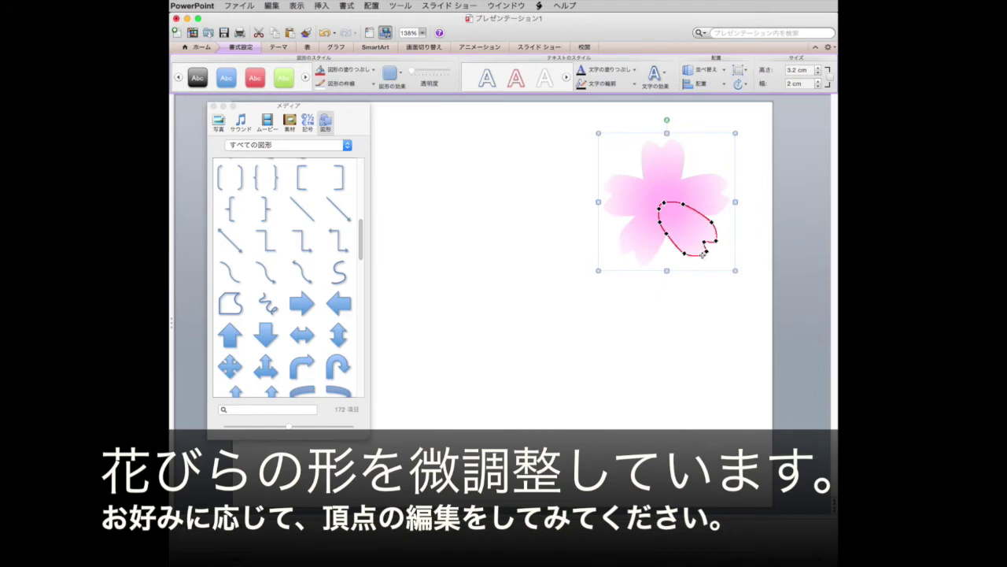
left_click_drag(705, 250, 715, 246)
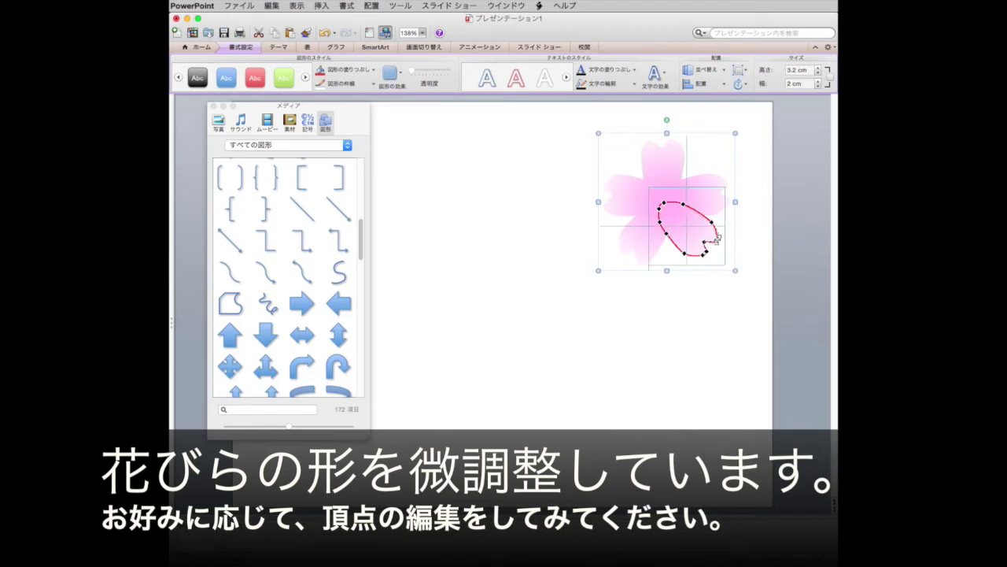
left_click_drag(714, 241, 718, 236)
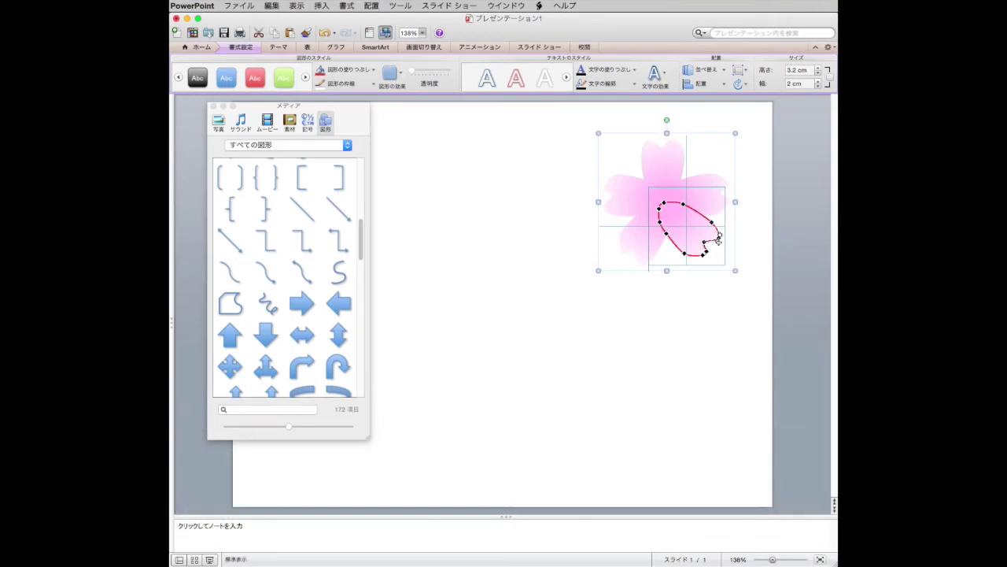
left_click(697, 321)
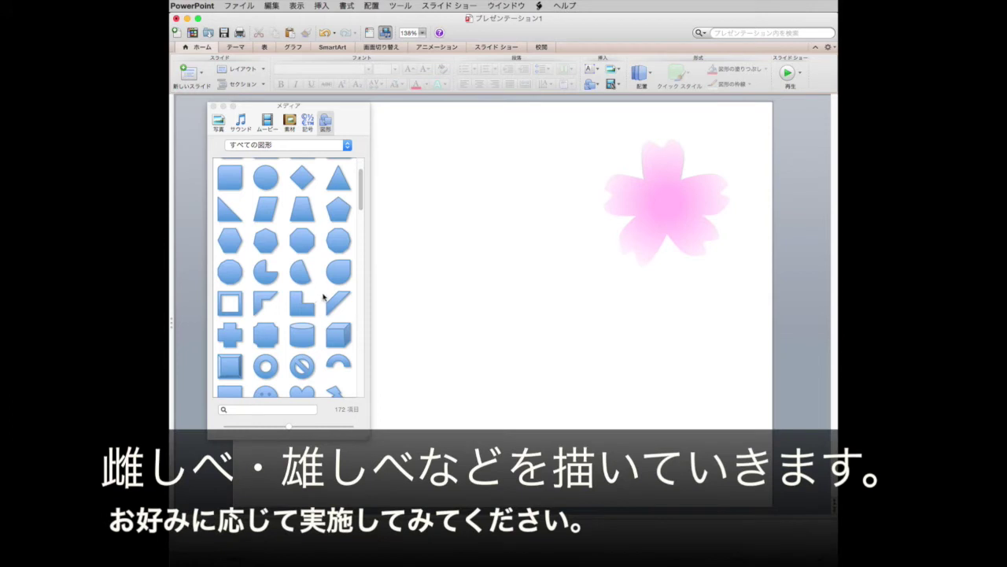
Draw a tiny 0.4 × 0.3 cm oval left of the blossom and give it the orange shape style
left_click(269, 176)
left_click_drag(521, 205, 529, 212)
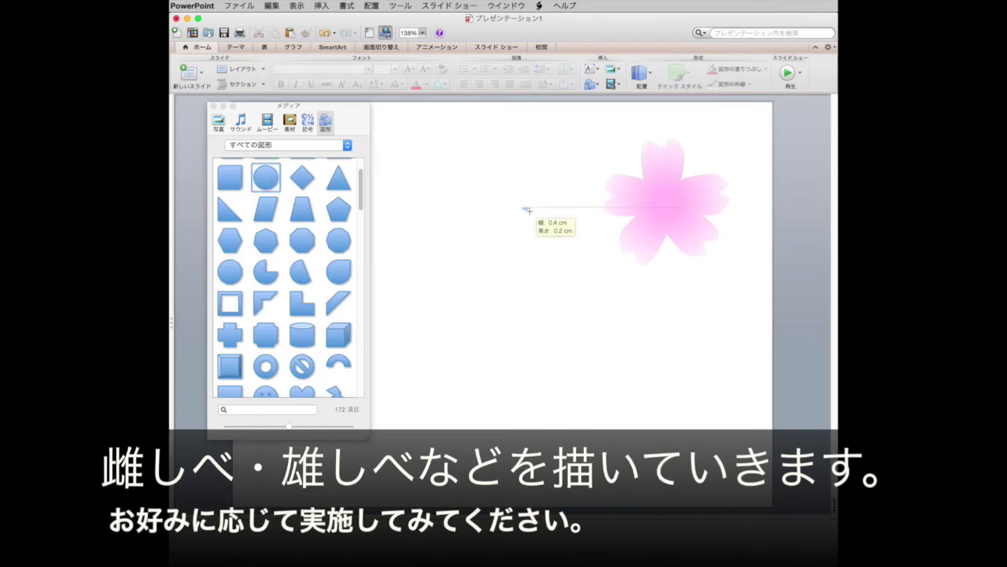
left_click_drag(529, 212, 527, 211)
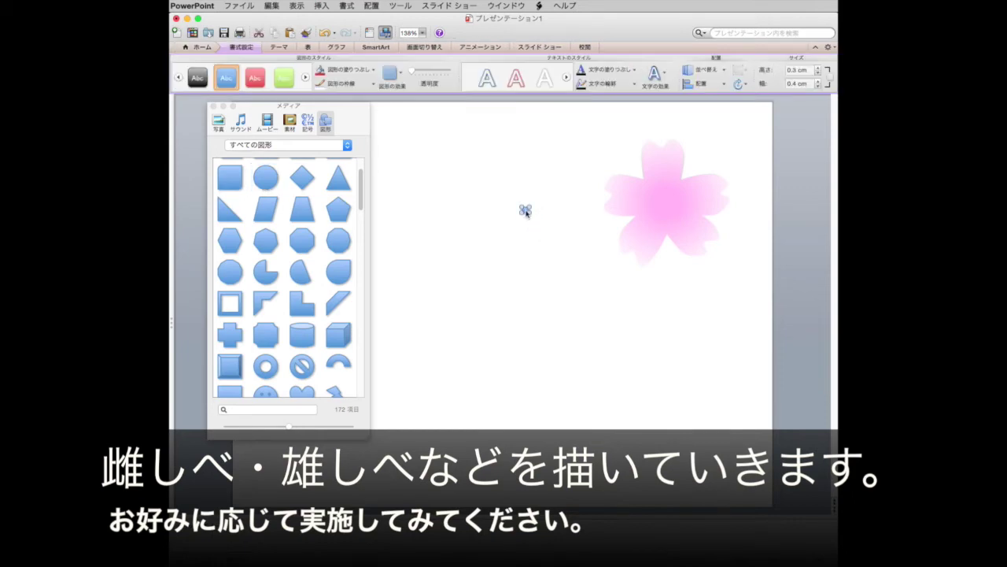
left_click(306, 78)
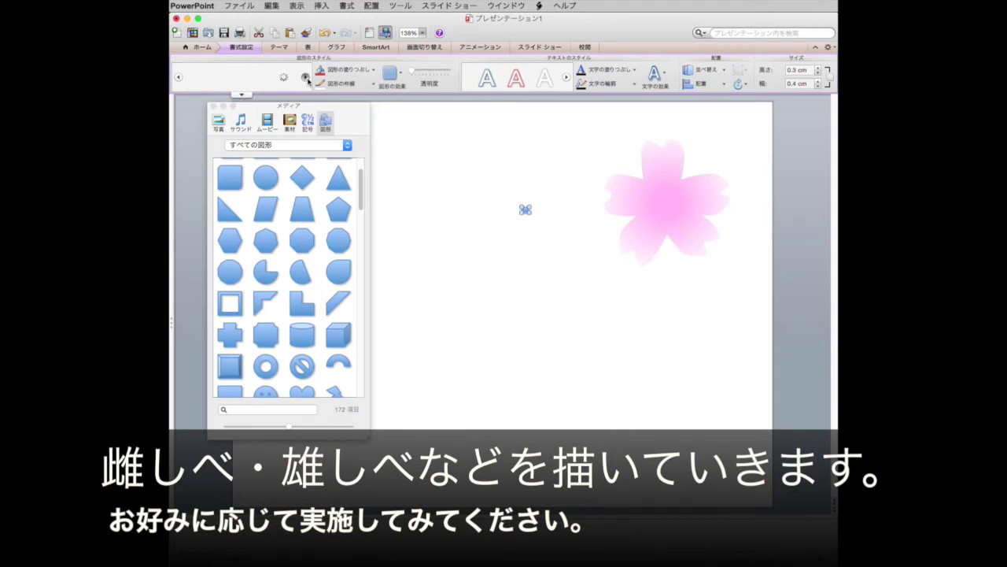
left_click(306, 77)
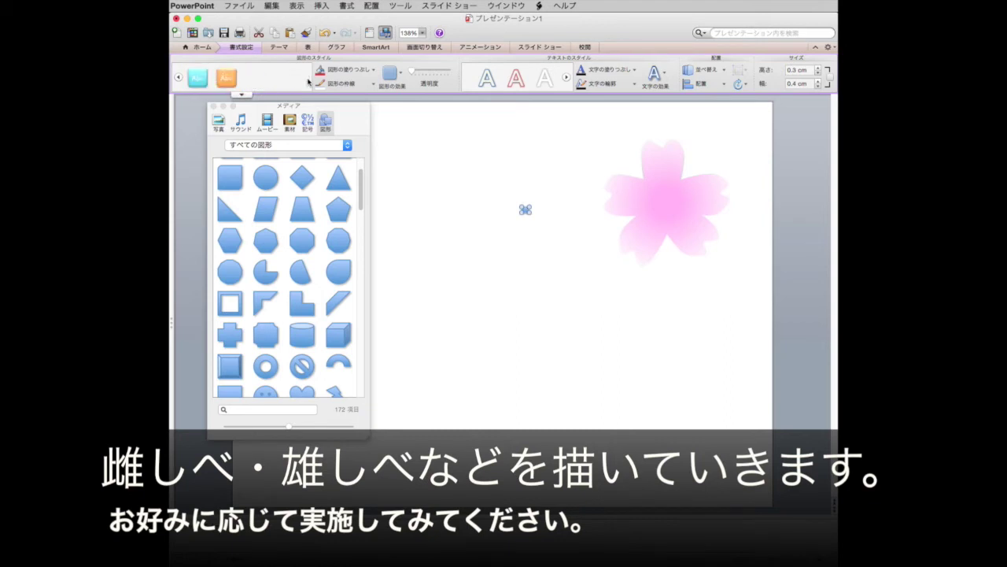
left_click(228, 77)
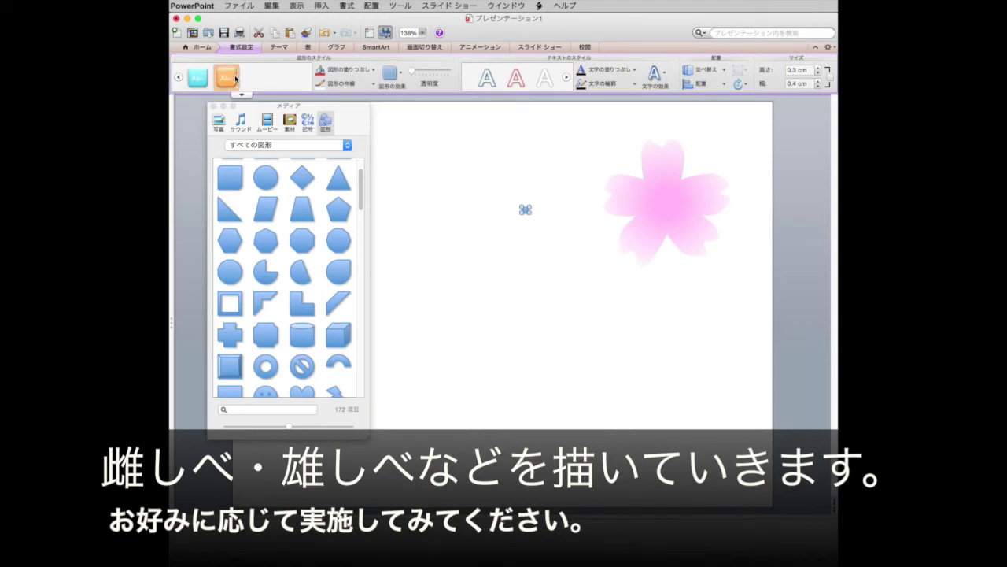
left_click(385, 223)
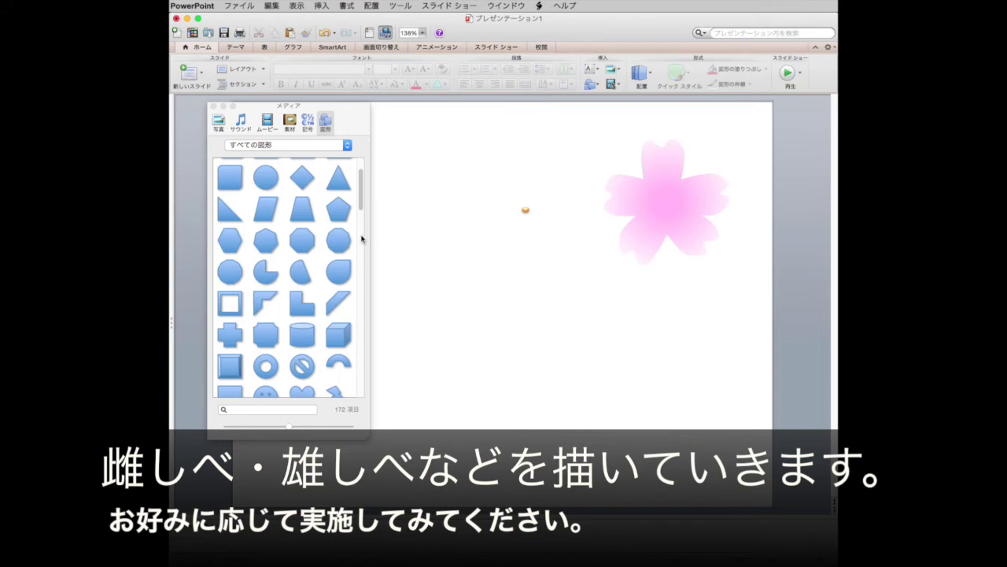
Draw a 1.1 cm vertical line, style it red, and place it under the orange dot
scroll(296, 283, "down", 3)
scroll(296, 284, "down", 3)
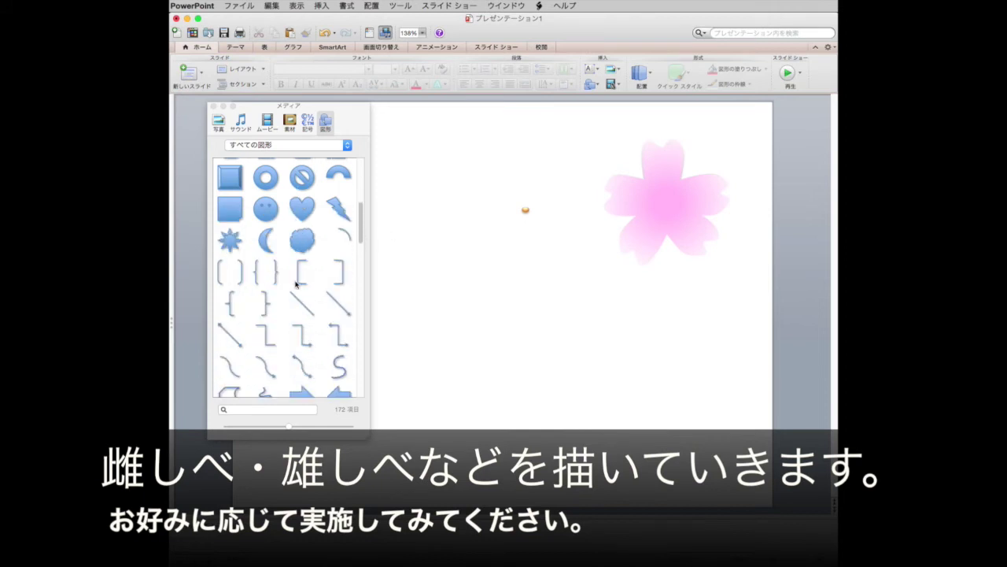
left_click(300, 303)
left_click_drag(523, 227, 522, 248)
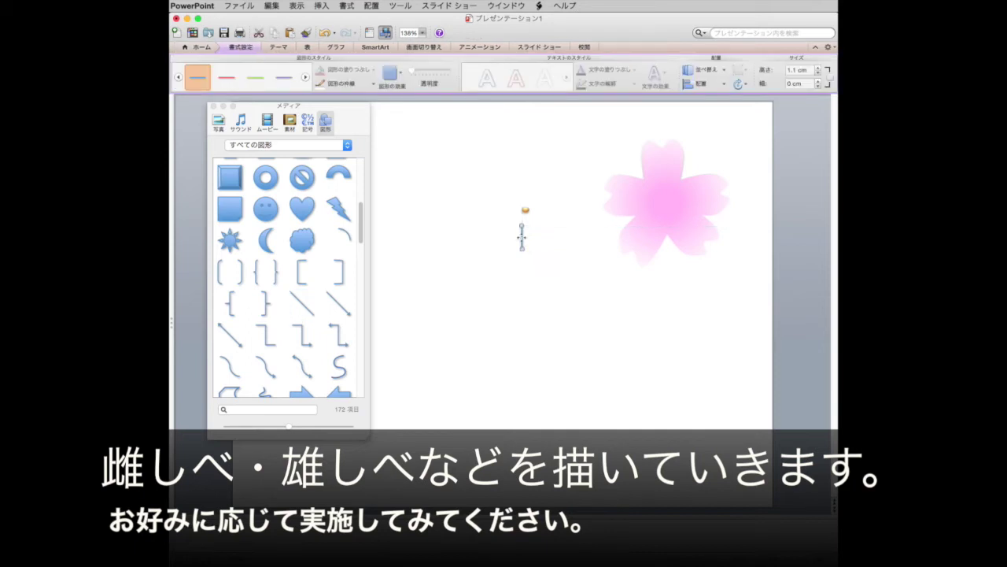
left_click(226, 78)
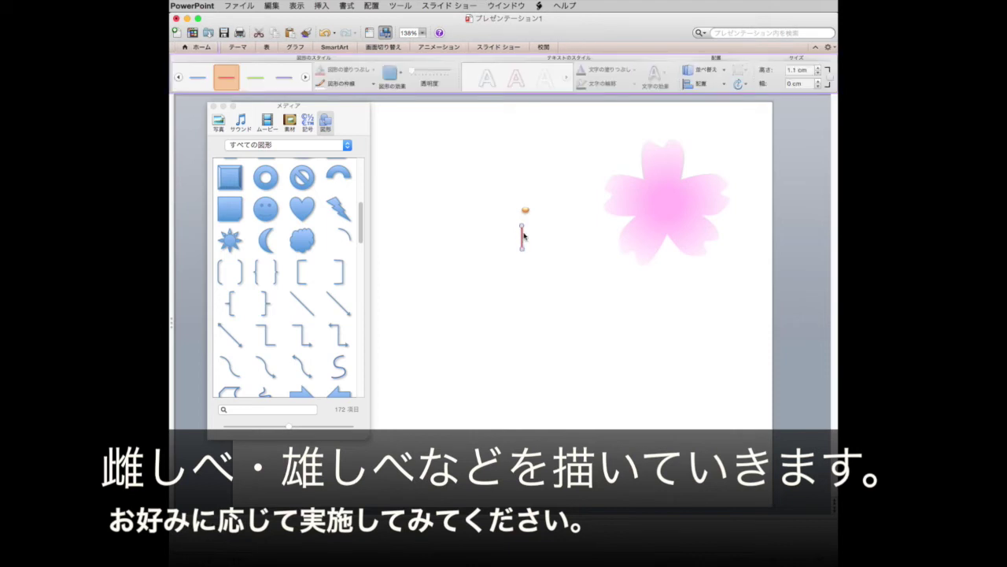
left_click_drag(522, 237, 525, 235)
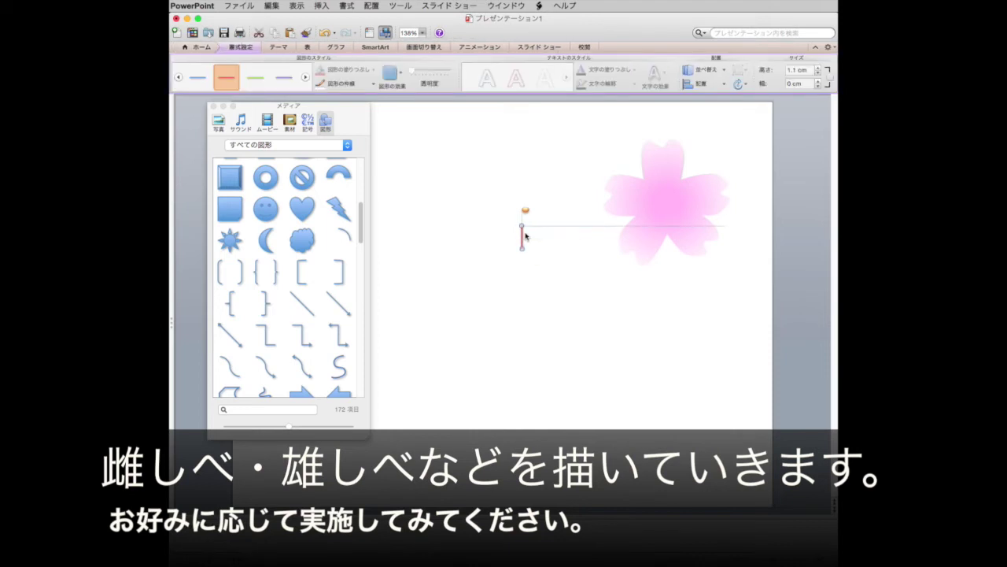
left_click(525, 284)
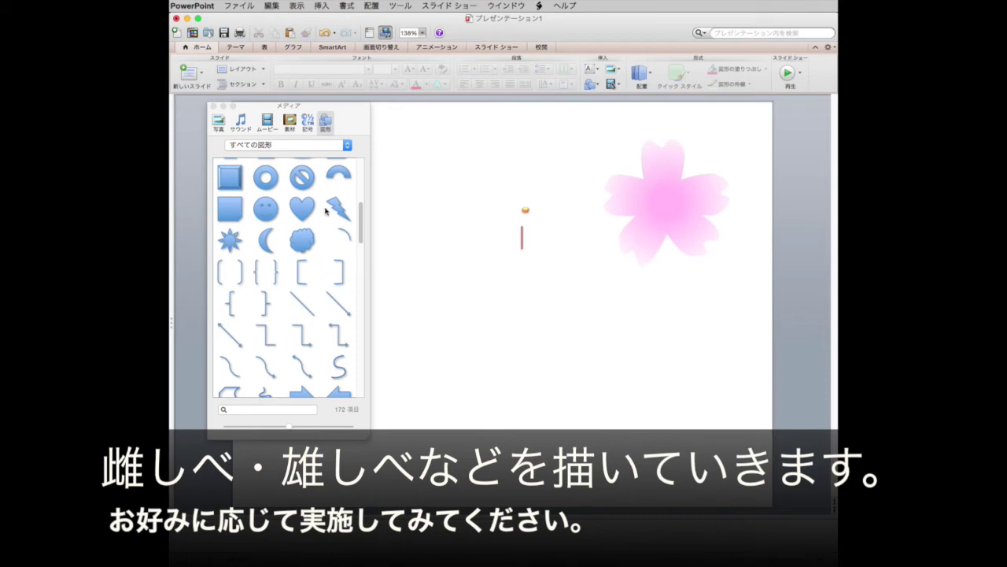
left_click(525, 210)
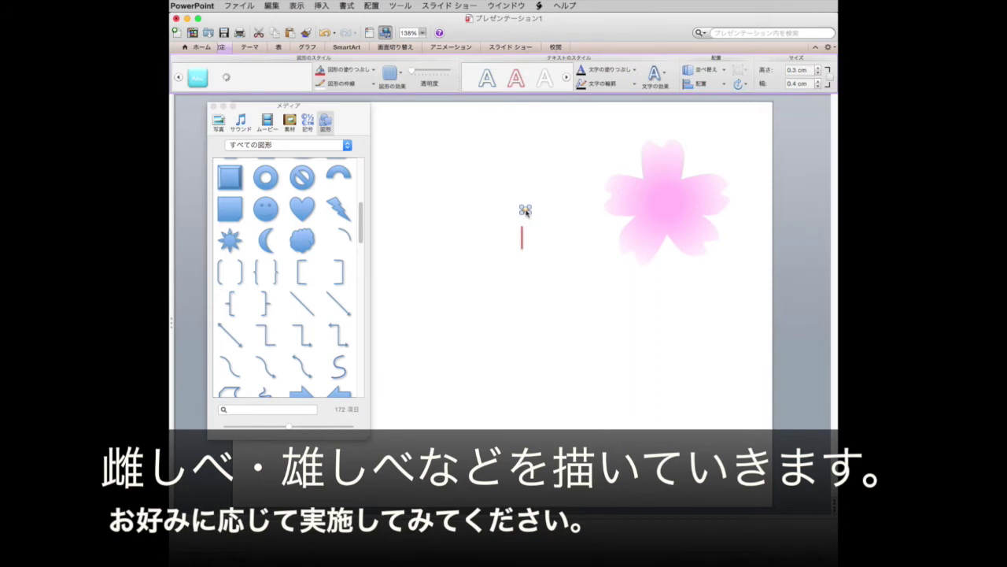
Copy the small gold dot and paste a duplicate onto the slide
right_click(525, 210)
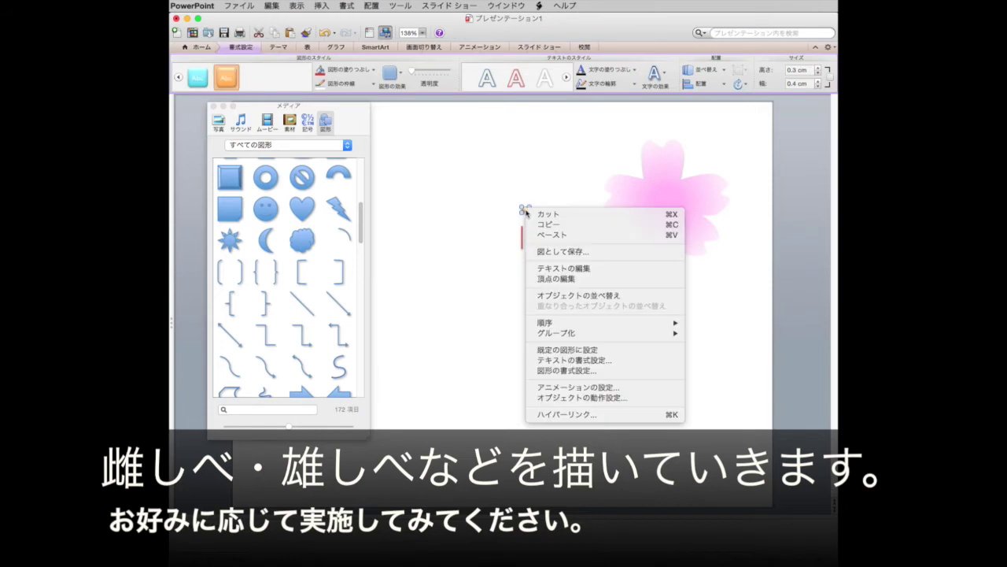
left_click(588, 225)
left_click(522, 284)
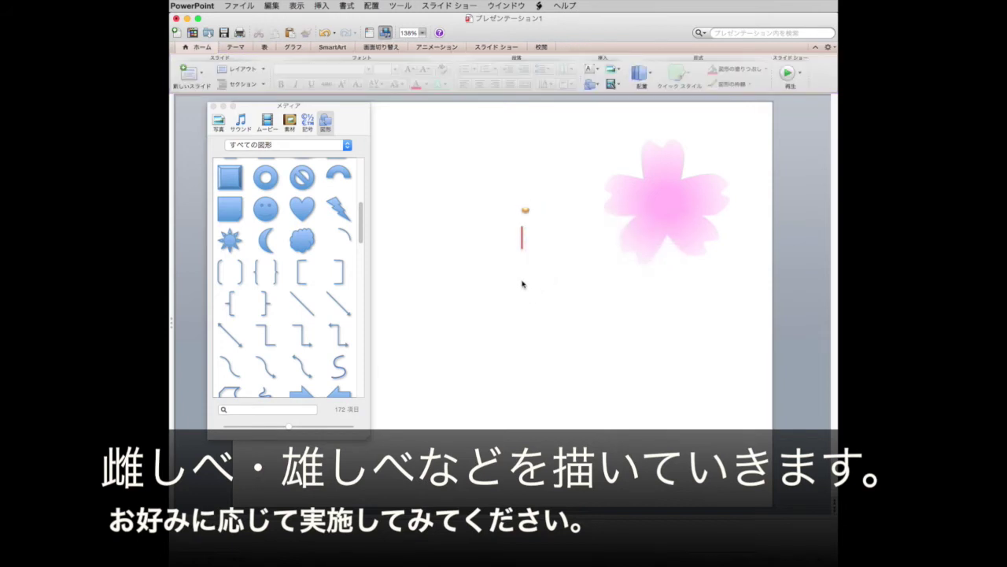
right_click(523, 284)
left_click(571, 306)
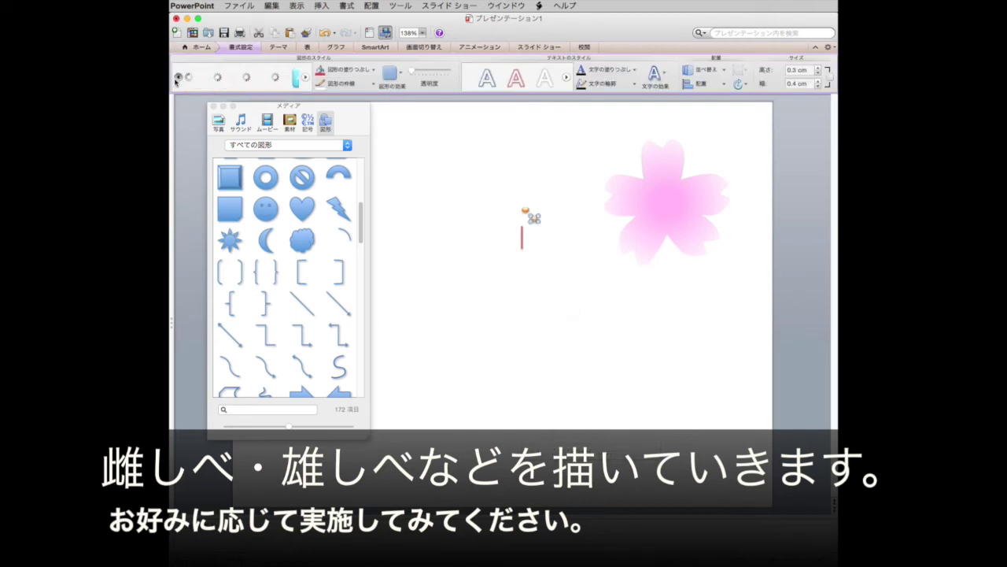
left_click(542, 299)
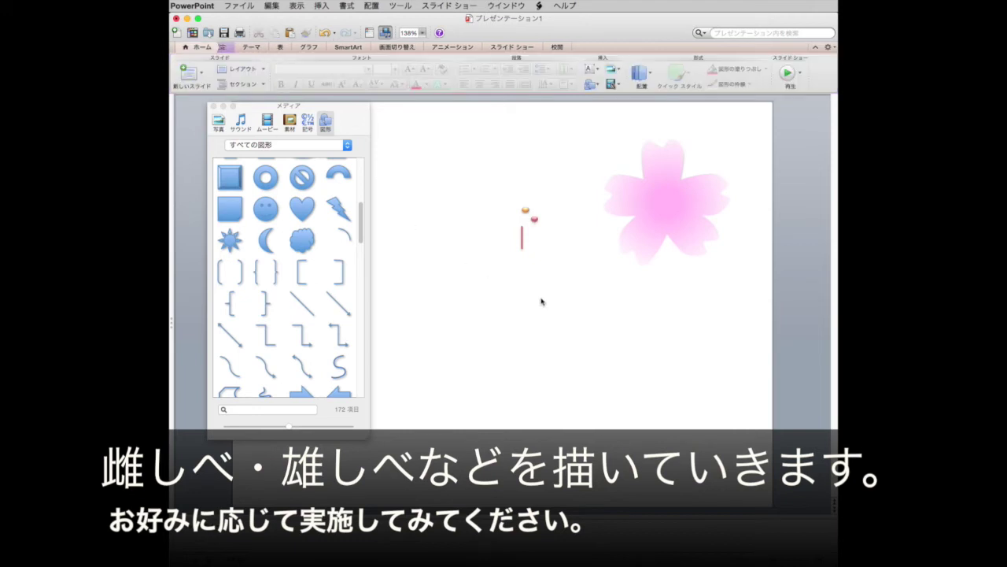
Move the pasted gold dot to the blossom's centre and adjust its size
left_click_drag(534, 221, 666, 204)
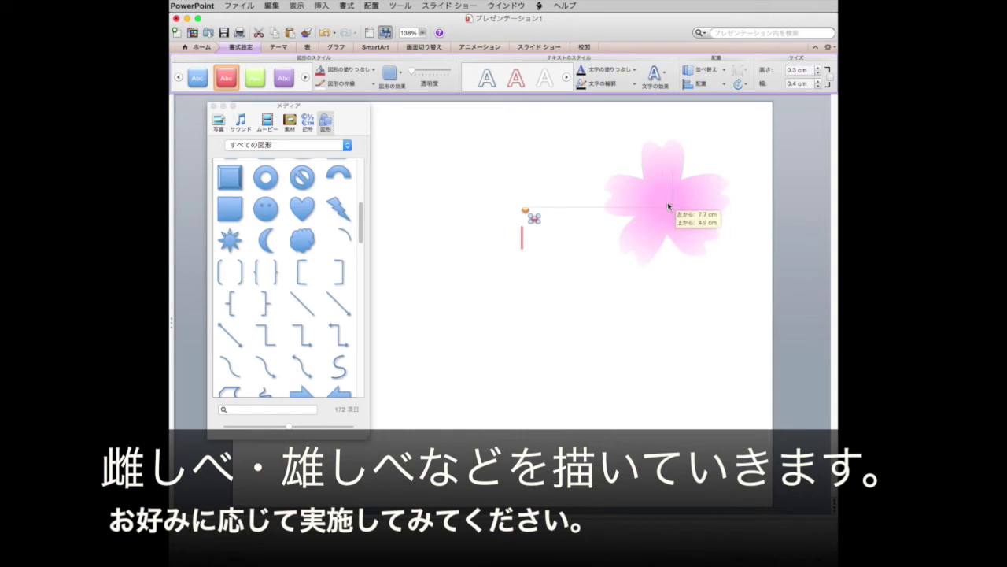
left_click_drag(666, 204, 665, 205)
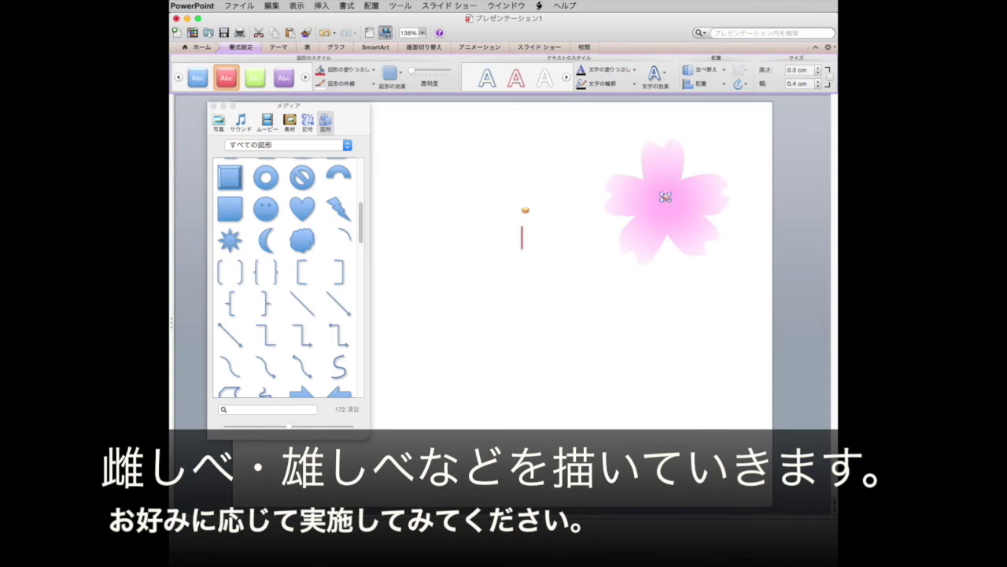
left_click_drag(666, 199, 666, 198)
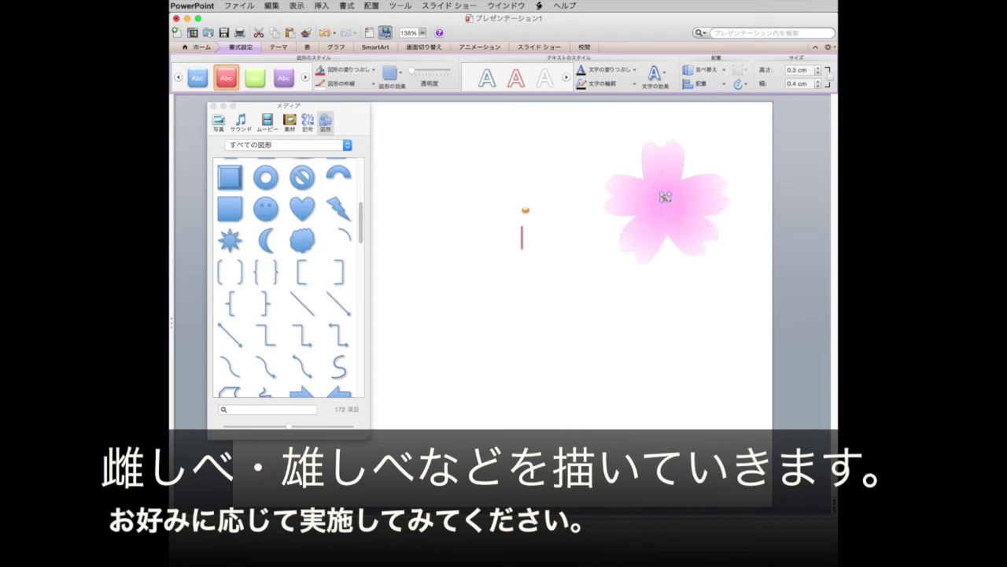
left_click(722, 159)
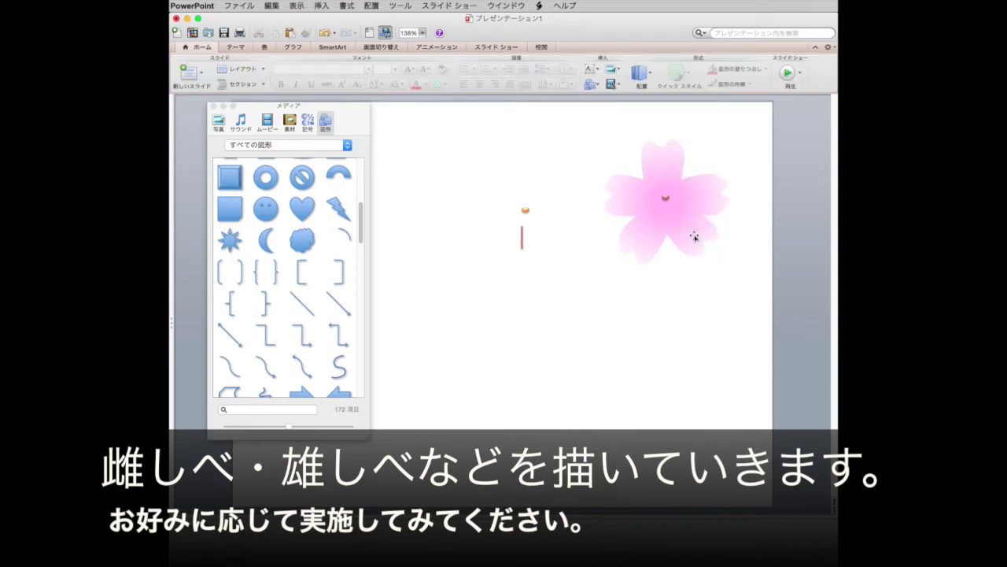
Set the spare gold dot back in place and move the red stamen line beneath the centre dot
left_click_drag(694, 236, 695, 235)
left_click(653, 307)
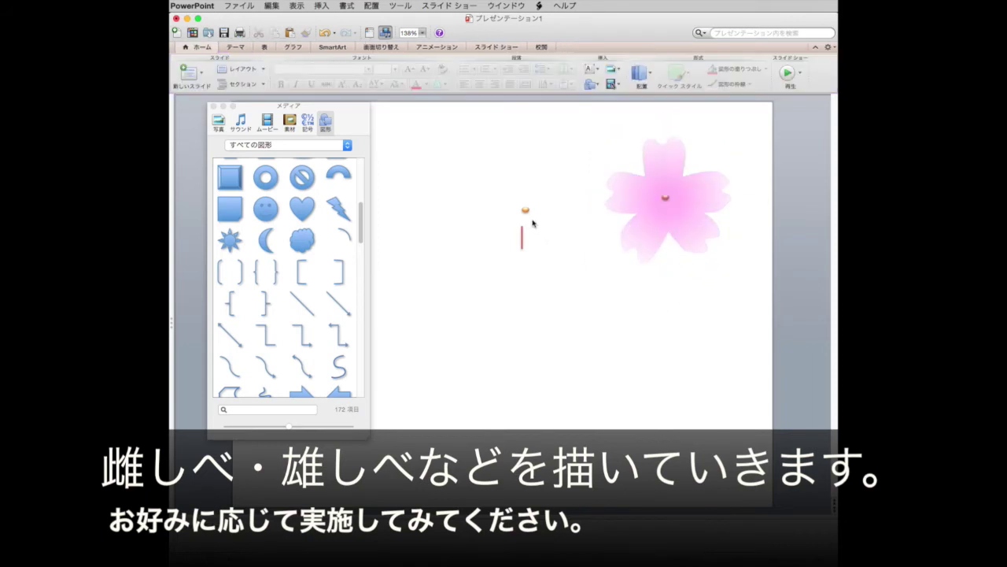
left_click_drag(527, 211, 526, 218)
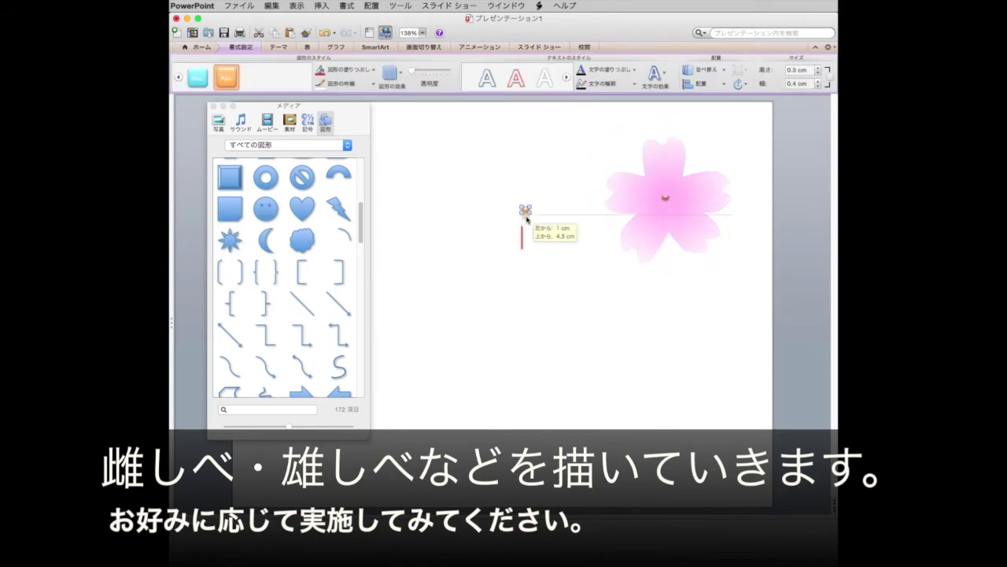
left_click_drag(527, 218, 526, 213)
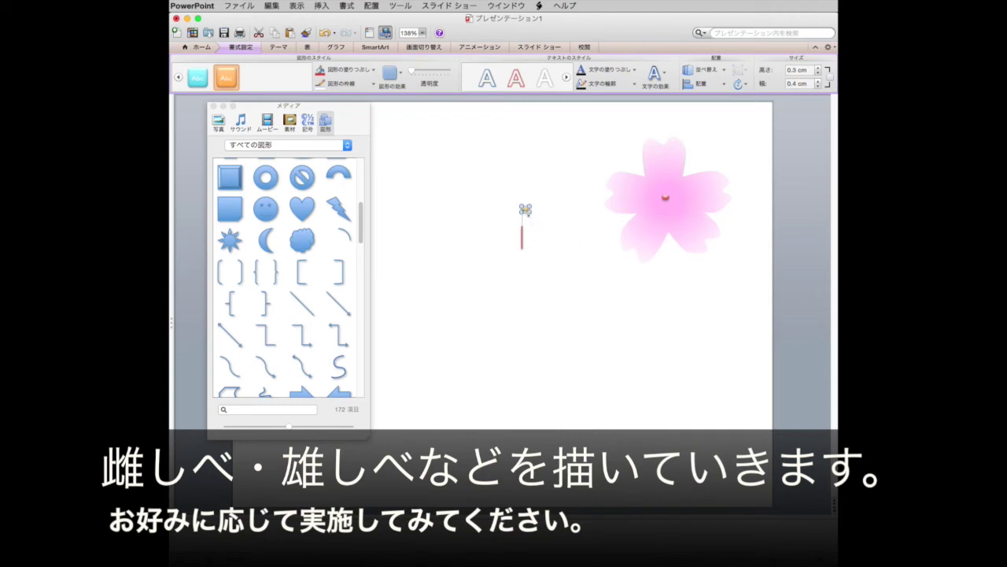
left_click_drag(522, 242, 669, 220)
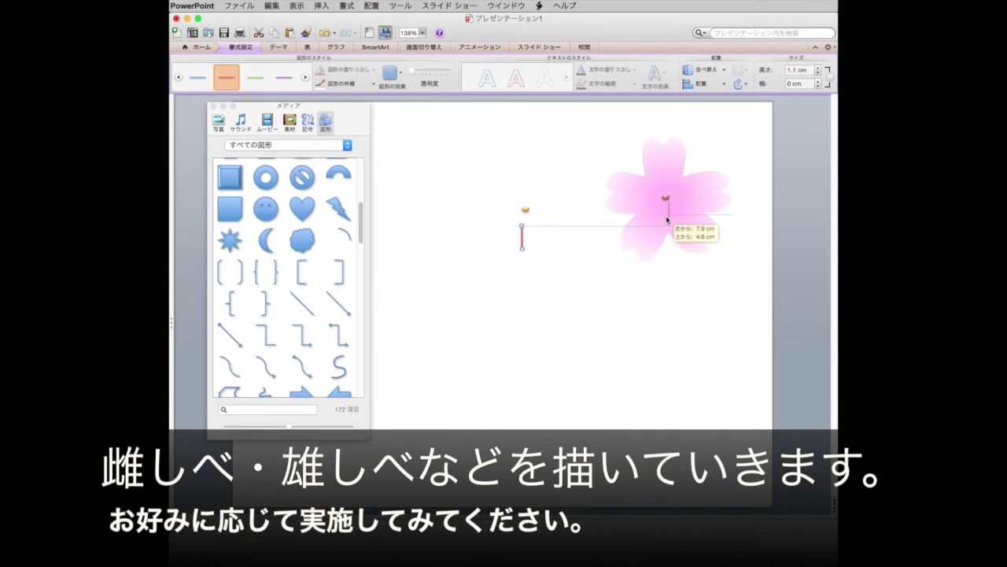
left_click_drag(667, 219, 667, 220)
left_click(674, 310)
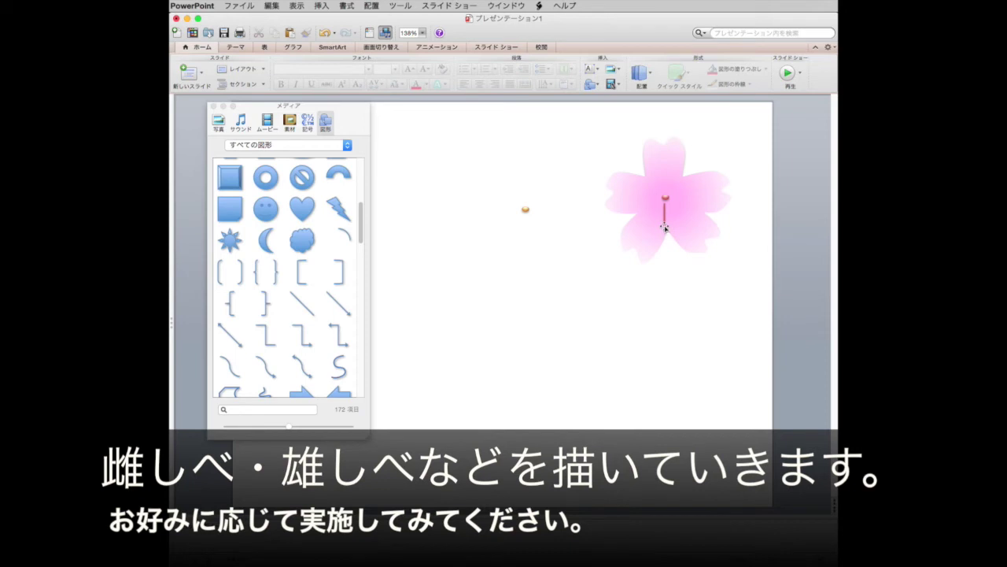
Delete an accidental duplicate of the spare gold dot
left_click(665, 219)
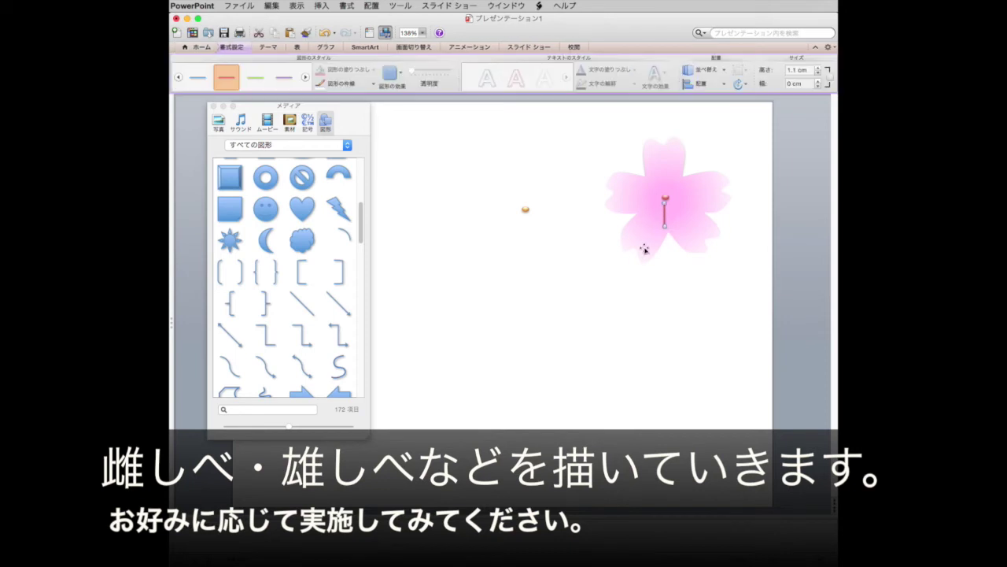
left_click(563, 260)
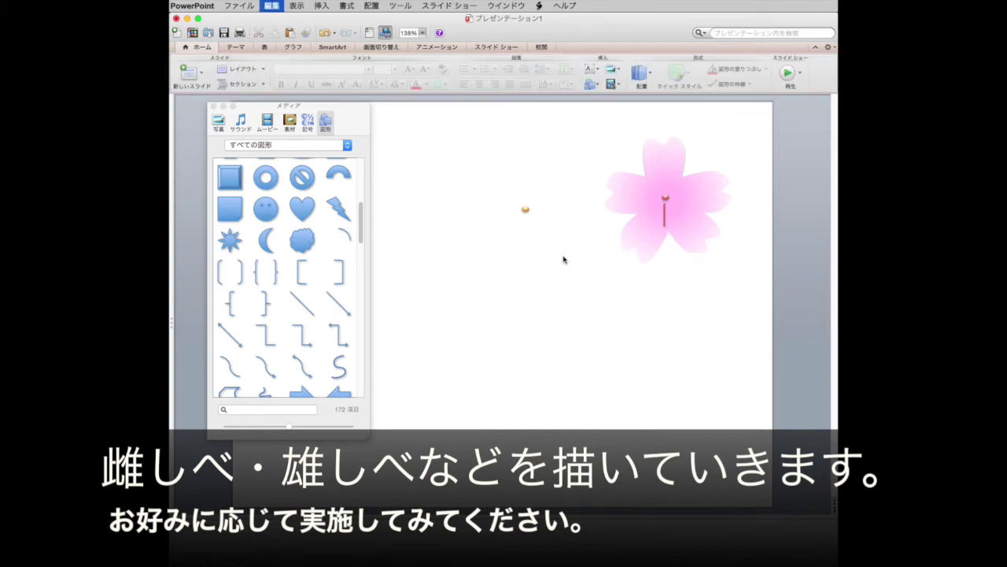
left_click(566, 239)
left_click_drag(526, 211, 524, 230)
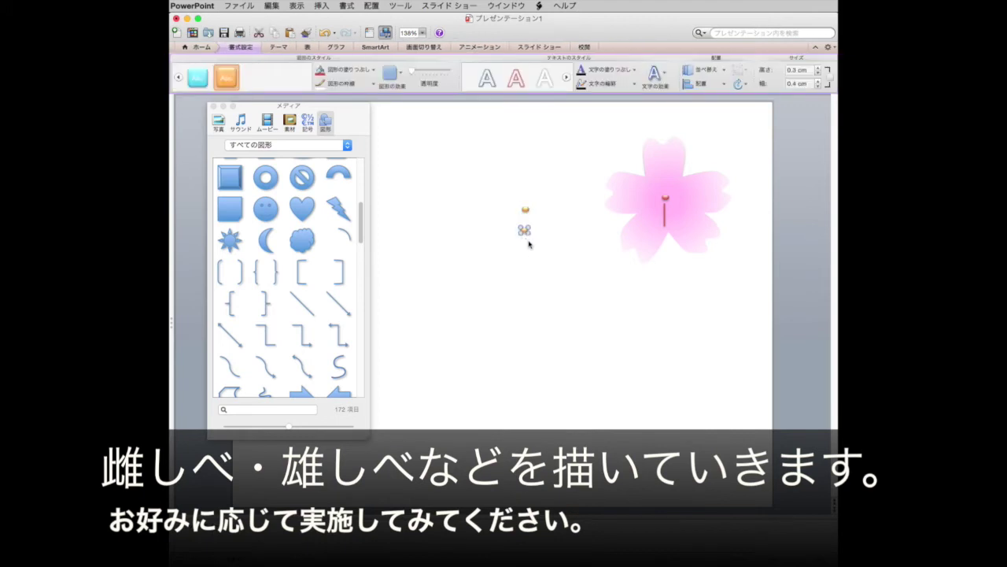
key("Delete")
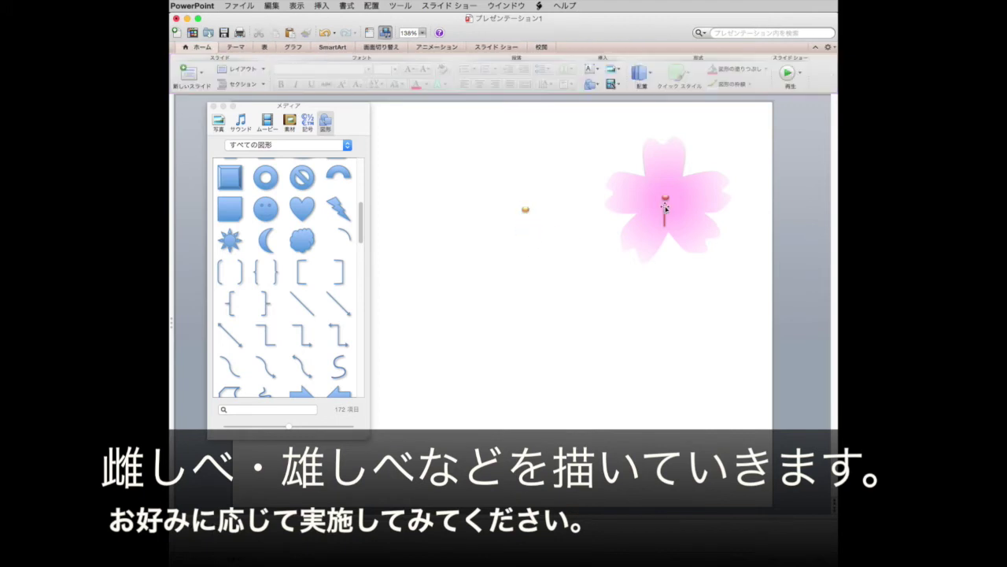
Duplicate the stamen line and set the copy pointing upward from the centre
left_click(665, 215)
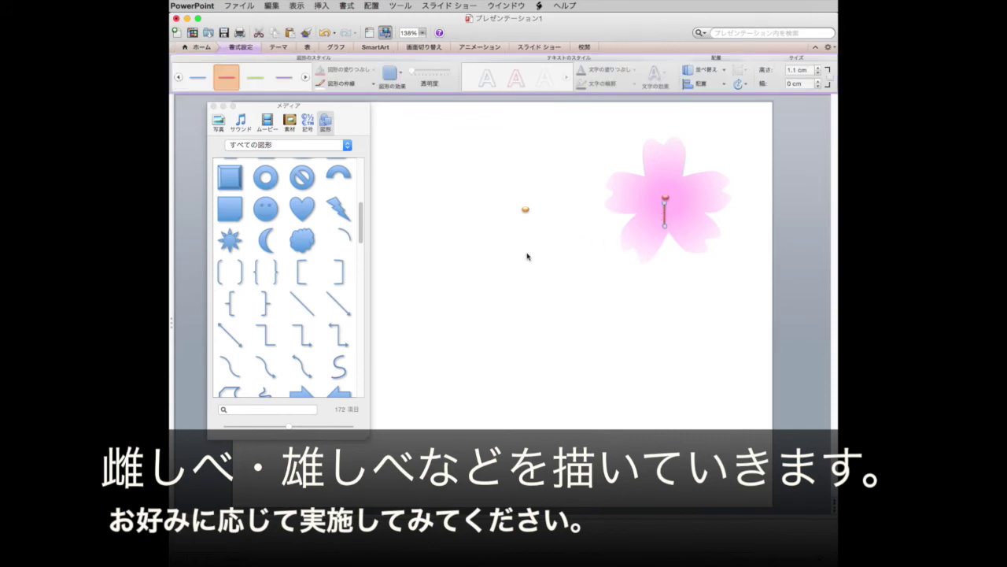
key("super+d")
left_click_drag(673, 226, 665, 174)
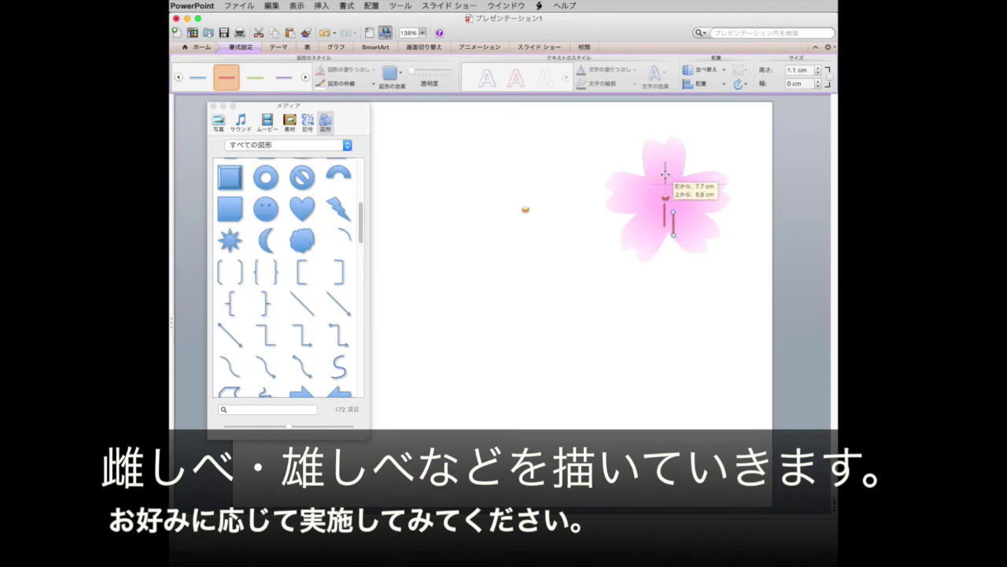
left_click_drag(666, 174, 665, 175)
left_click(587, 295)
Add another stamen line copy, tilted diagonally up-right from the centre
key("super+d")
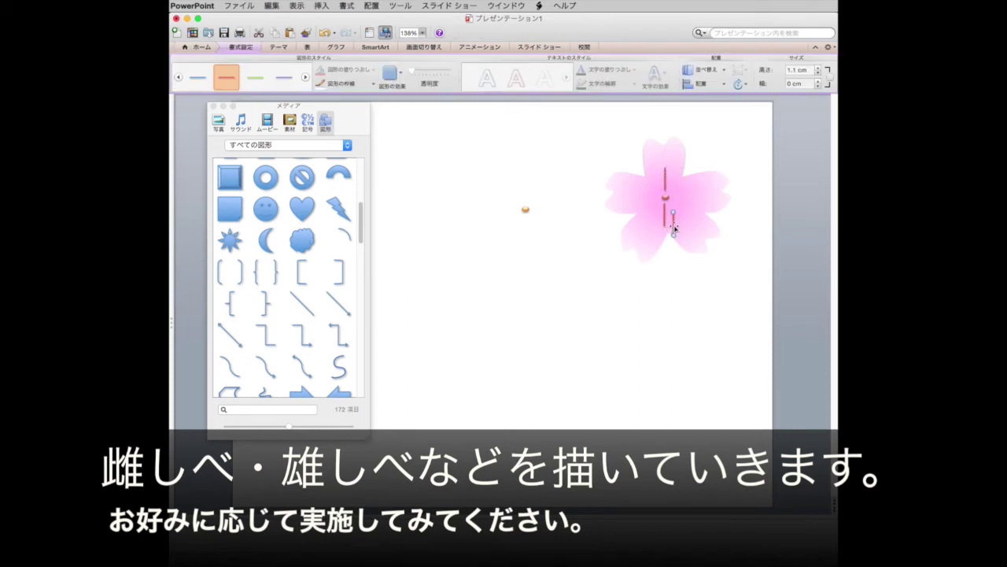
mouse_move(674, 225)
left_mouse_down()
mouse_move(702, 197)
mouse_move(691, 183)
left_mouse_up()
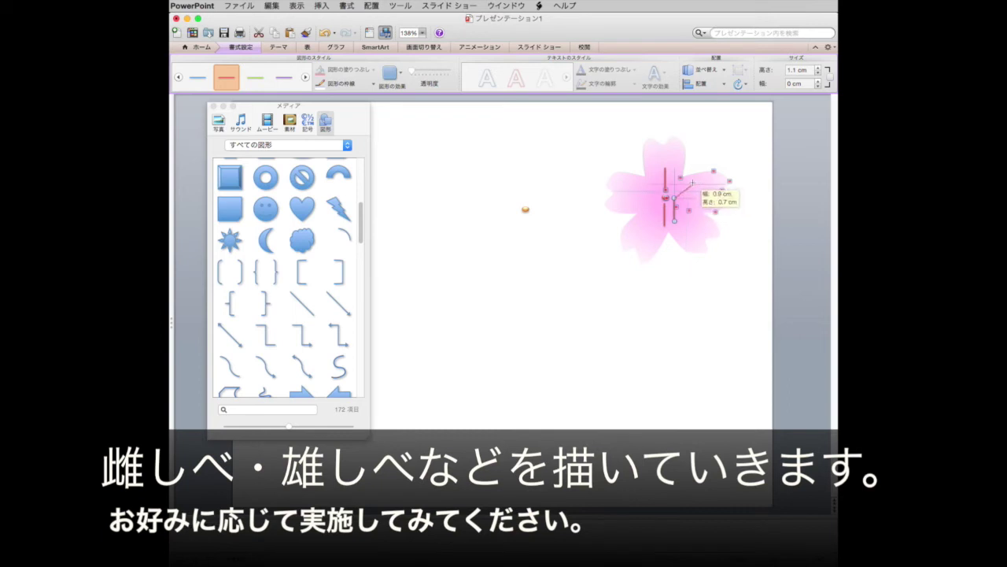
left_click_drag(691, 183, 689, 184)
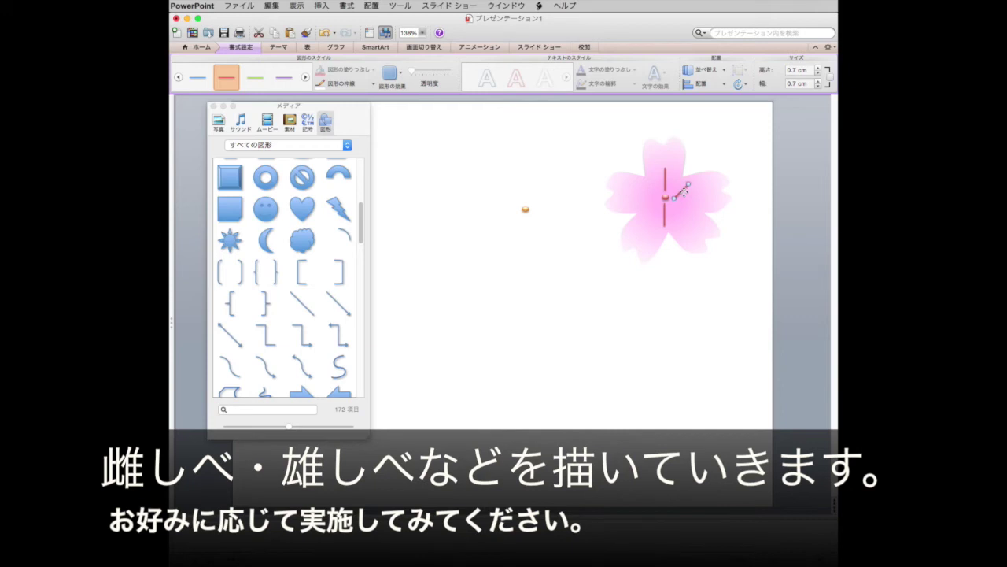
left_click(668, 292)
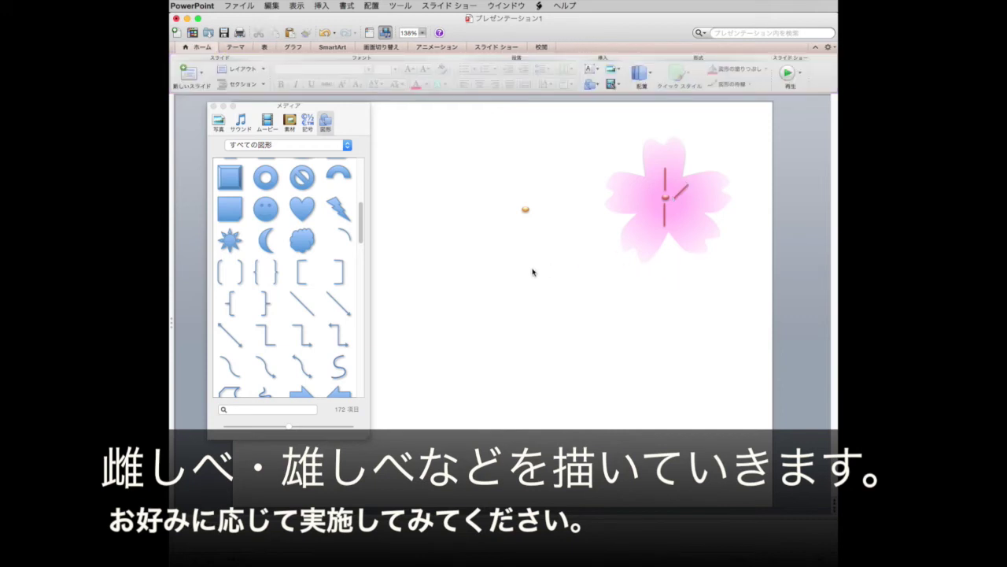
Paste one more stamen line at the centre and angle it into a diagonal
key("super+v")
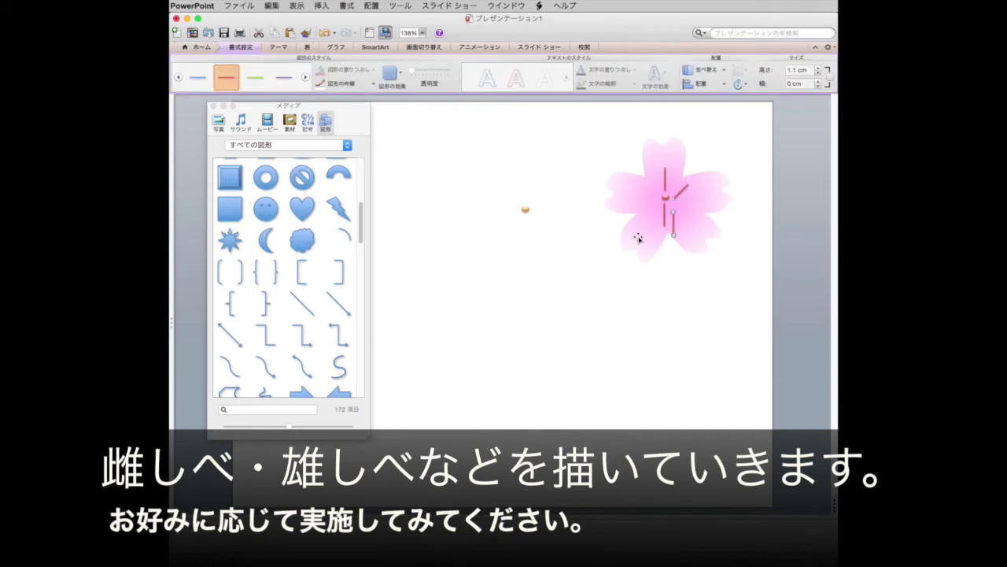
left_click_drag(674, 224, 674, 217)
left_click_drag(674, 228, 688, 223)
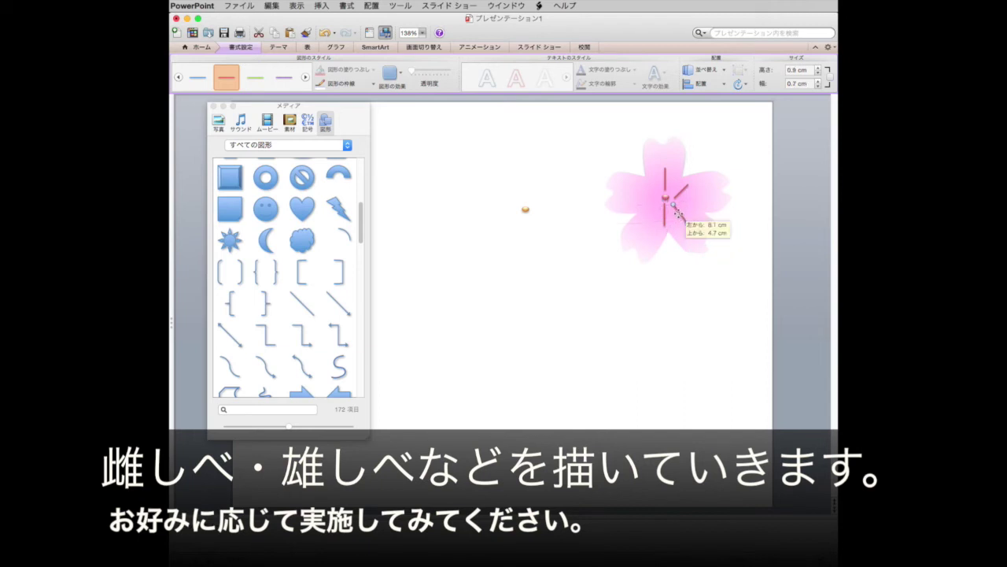
mouse_move(687, 222)
left_mouse_down()
mouse_move(673, 230)
mouse_move(647, 211)
mouse_move(634, 229)
left_mouse_up()
left_click(654, 288)
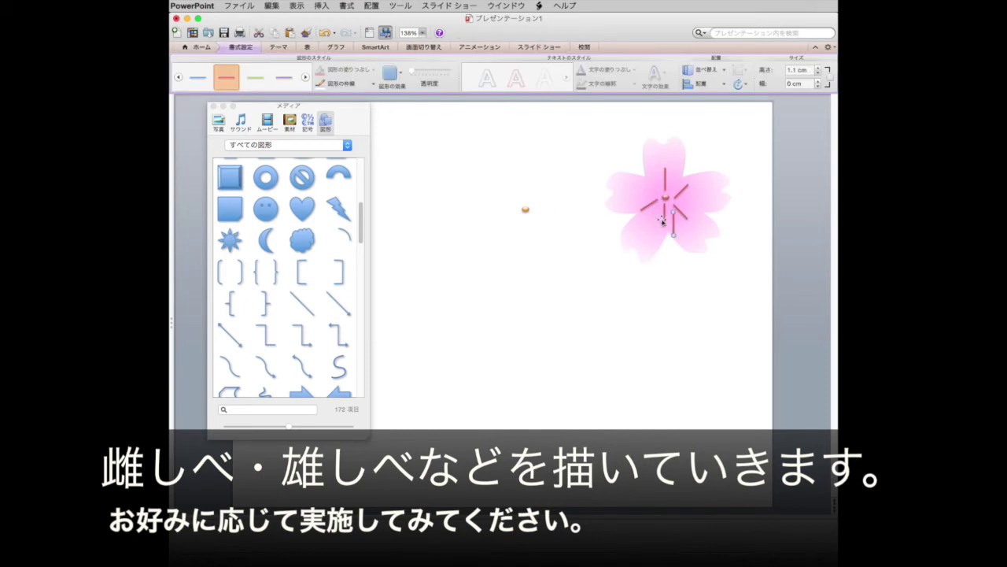
Place a stamen line at the flower centre angled toward the upper left
left_click_drag(673, 223, 658, 178)
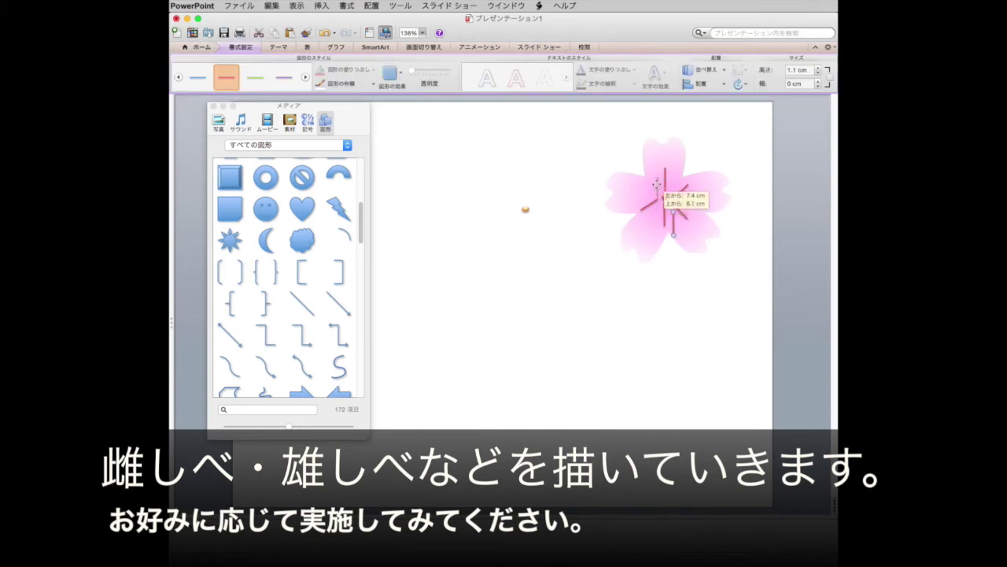
left_click_drag(658, 178, 650, 185)
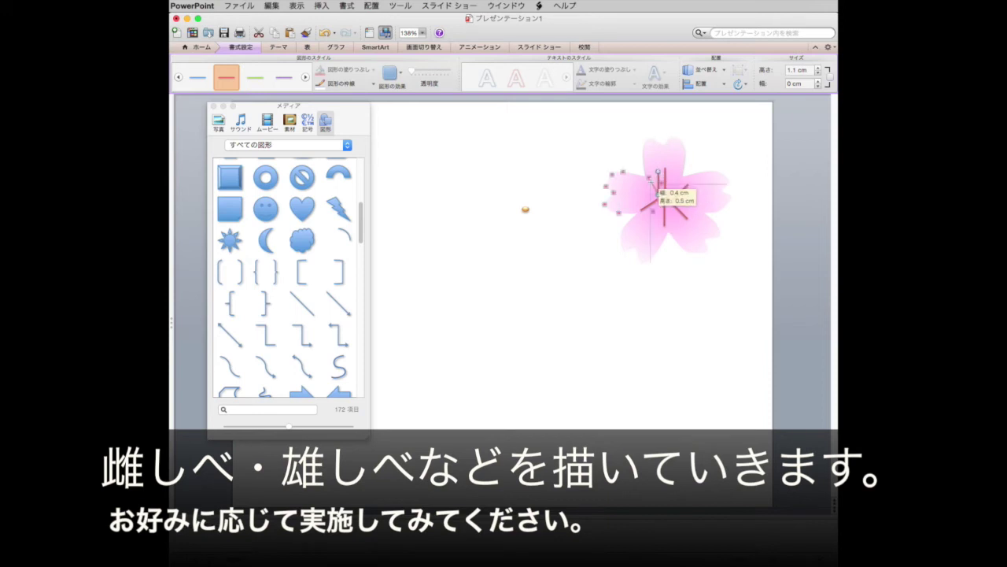
left_click_drag(650, 185, 648, 176)
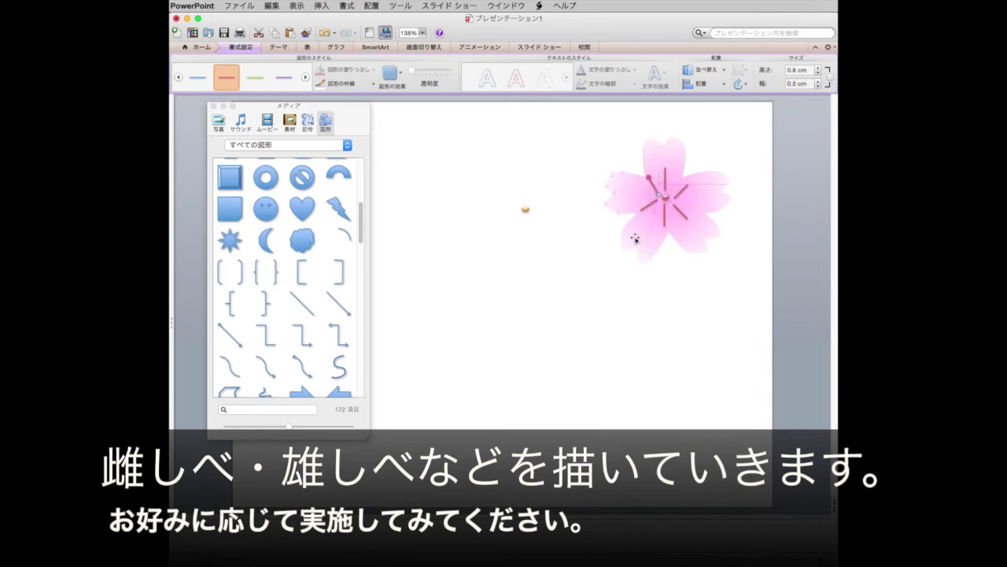
left_click_drag(658, 193, 664, 195)
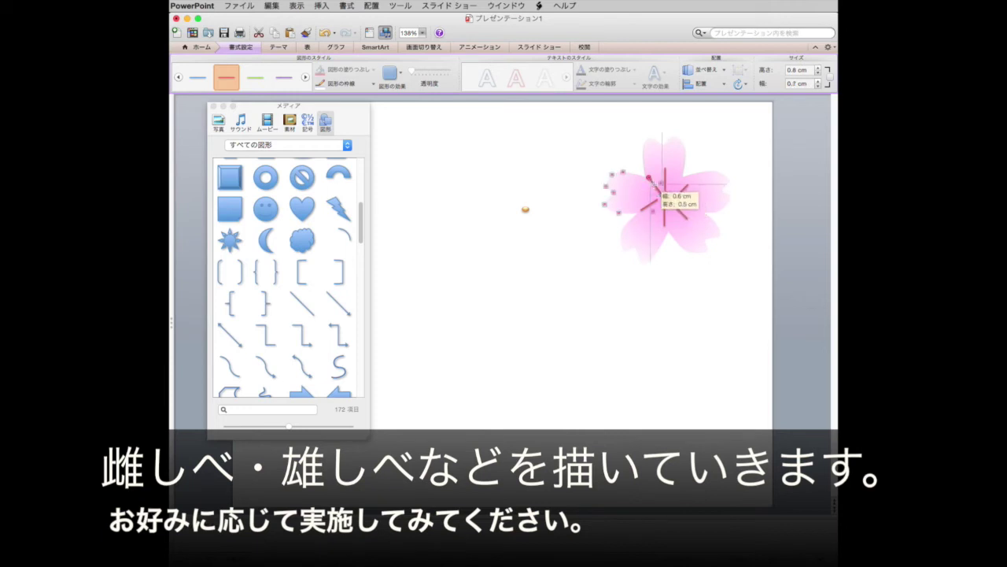
left_click(657, 282)
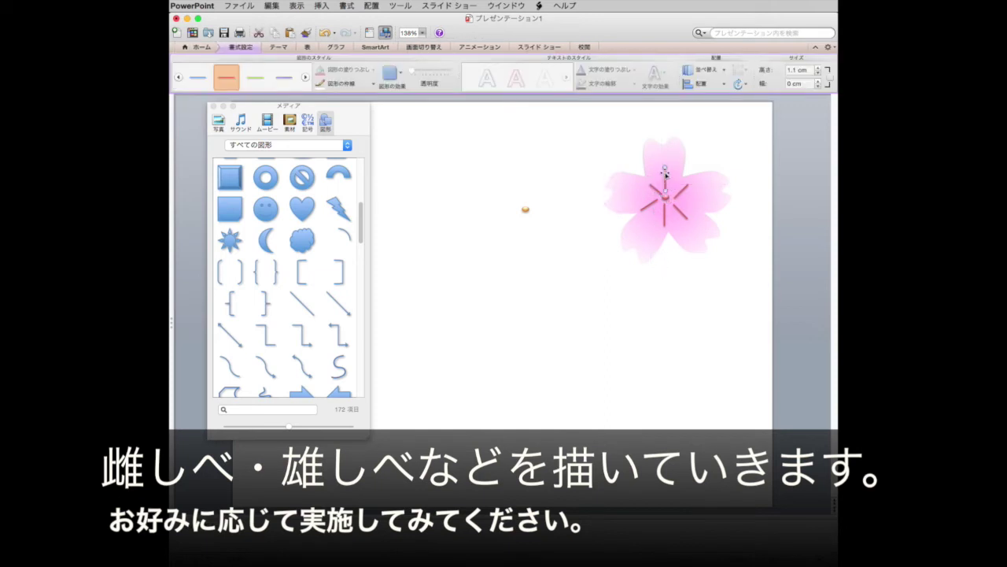
Angle another stamen outward and add a short stamen line downward from the centre
left_click_drag(665, 168, 665, 175)
mouse_move(682, 192)
left_mouse_down()
mouse_move(673, 186)
mouse_move(676, 206)
left_mouse_up()
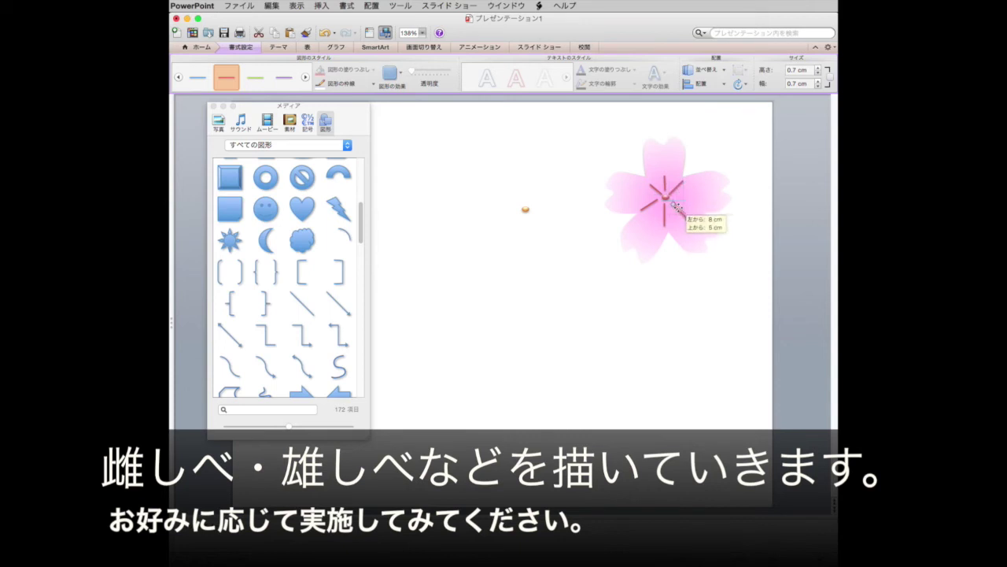
left_click_drag(676, 207, 667, 221)
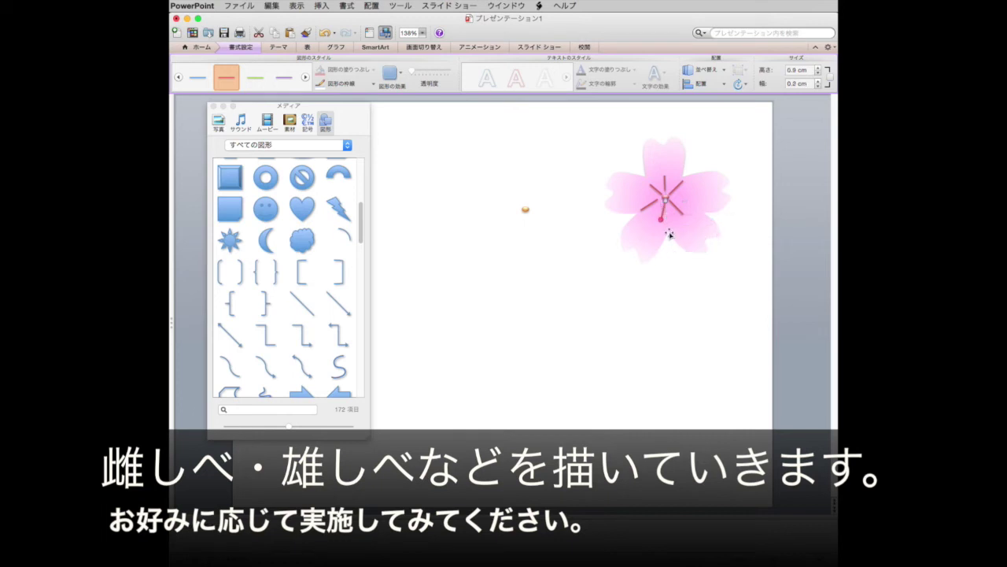
left_click_drag(662, 220, 662, 219)
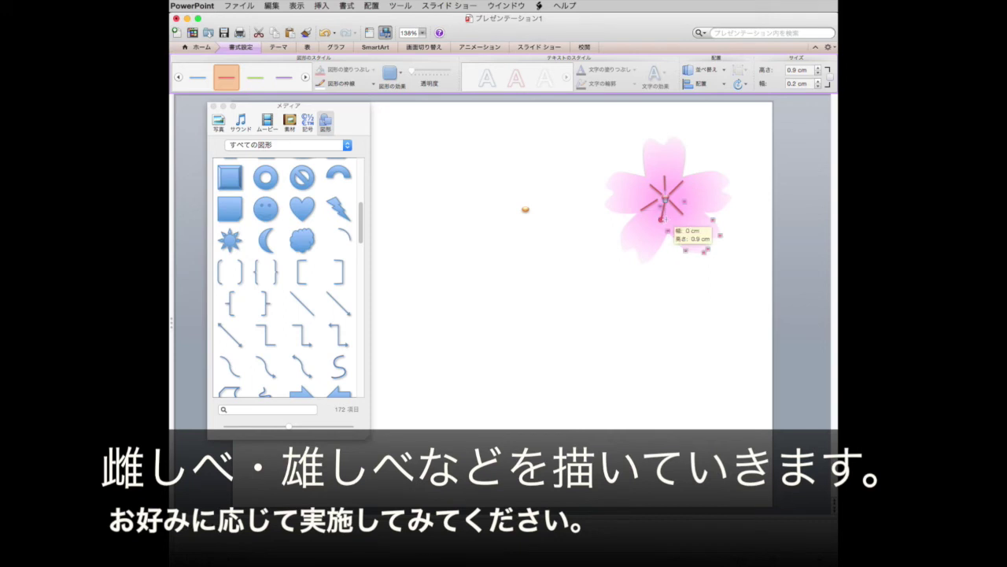
left_click_drag(661, 219, 654, 206)
left_click(668, 274)
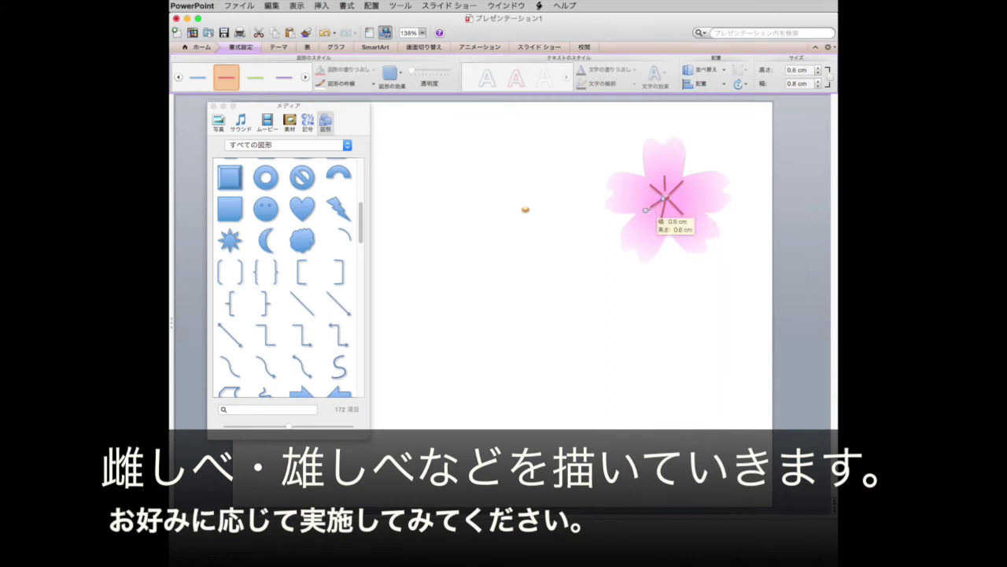
Nudge the short stamen lines so they meet at the flower centre
left_click(686, 323)
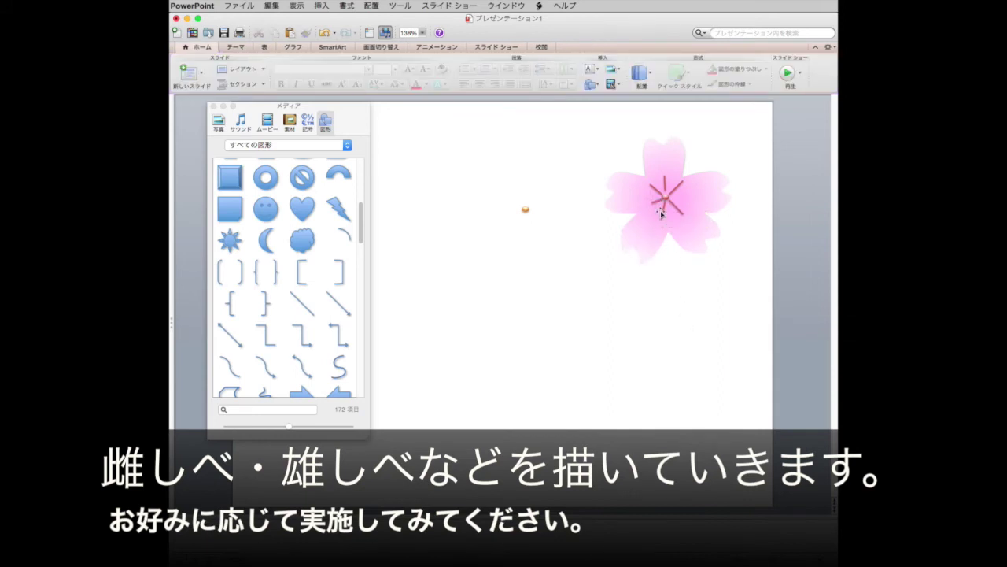
left_click_drag(657, 202, 656, 200)
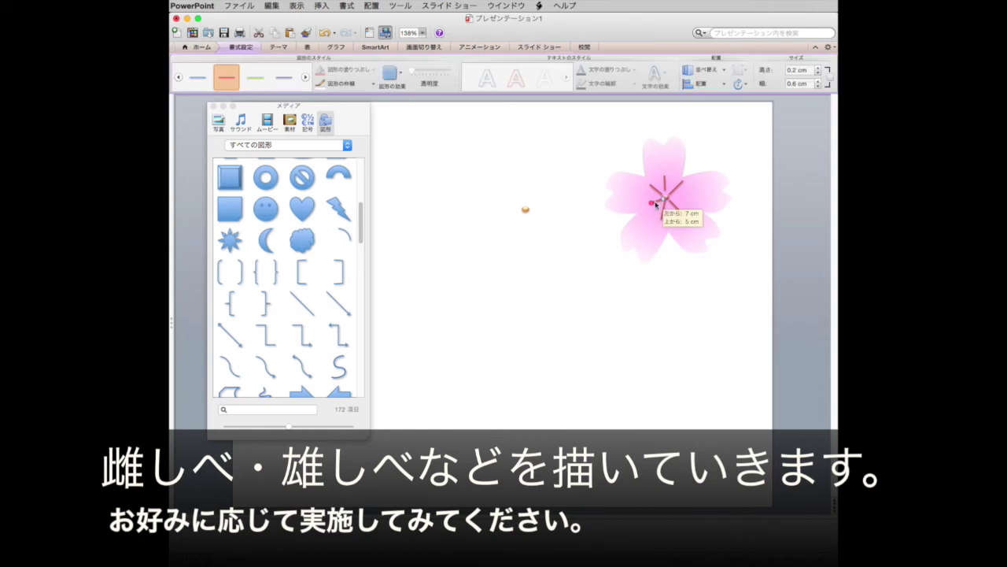
left_click(682, 311)
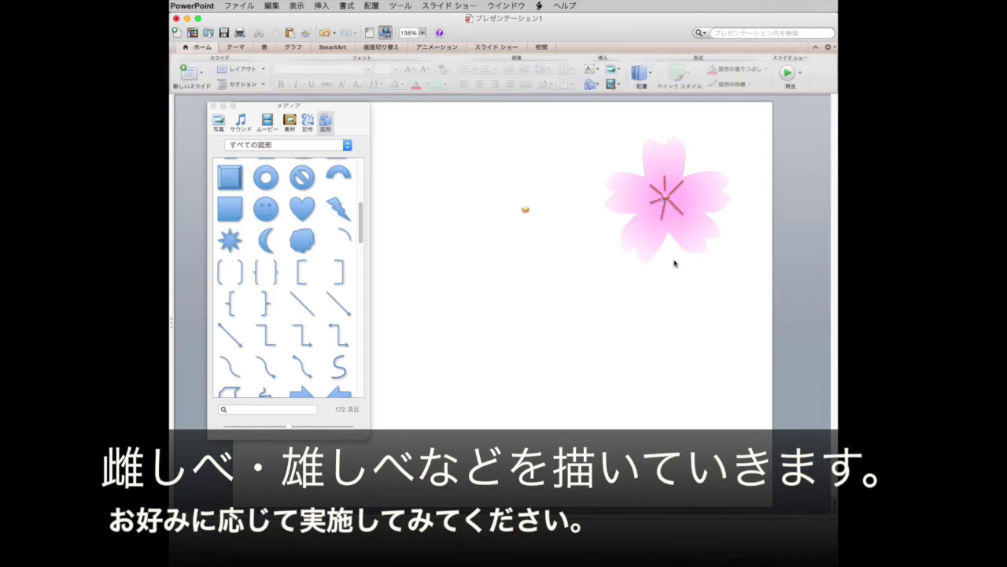
left_click(661, 219)
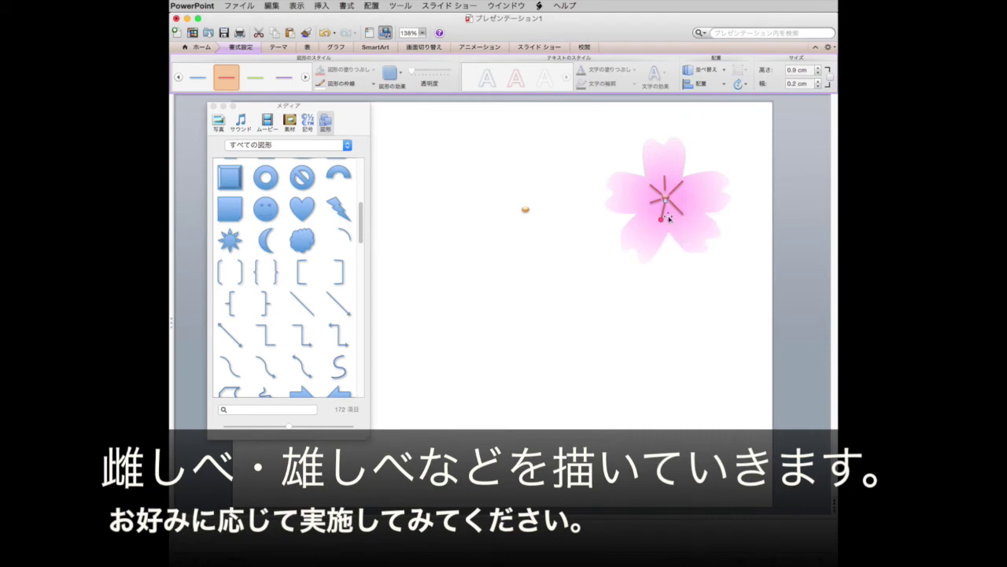
left_click(683, 299)
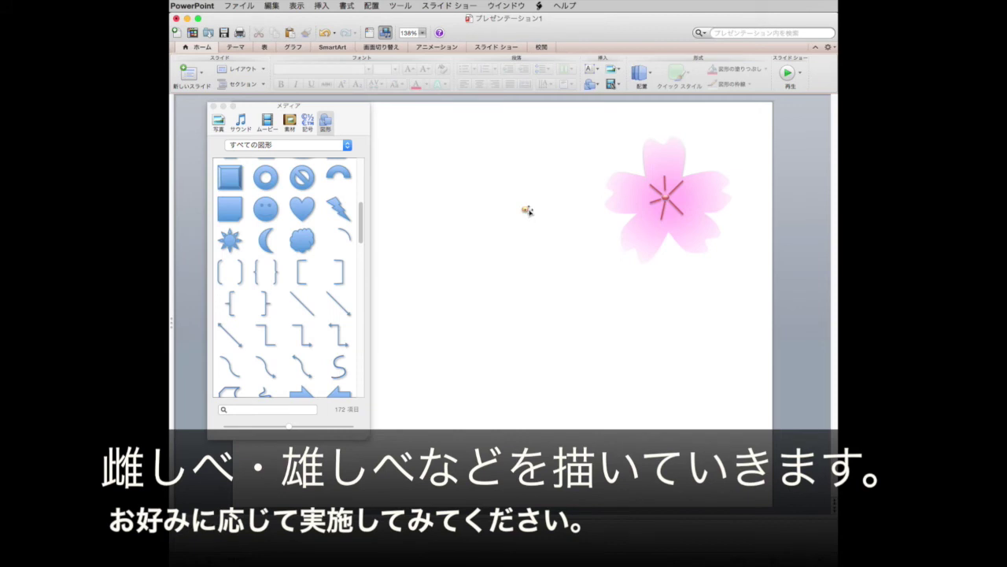
Copy the small gold dot and paste several duplicates beside the flower
left_click_drag(523, 206, 528, 210)
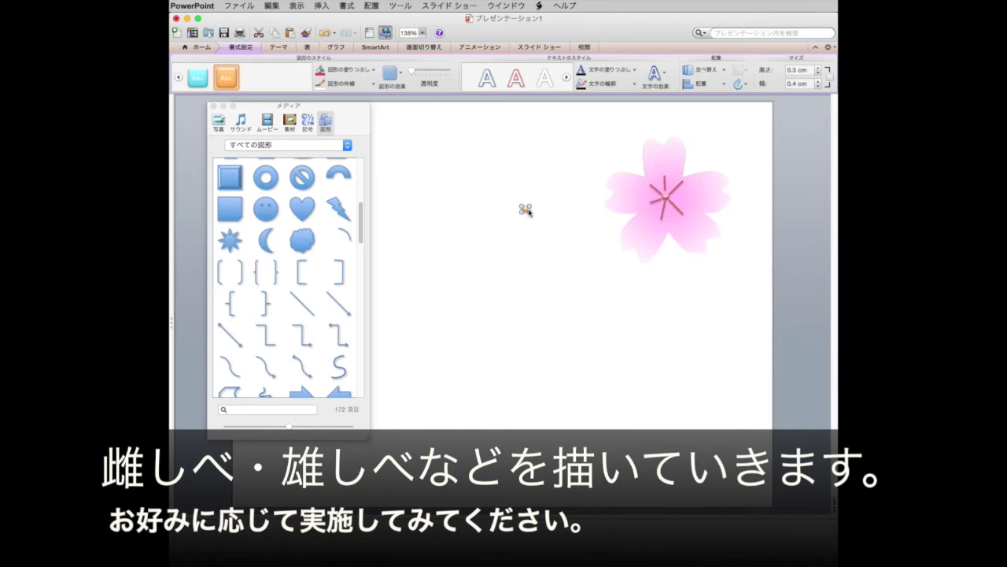
left_click(535, 259)
key("super+v")
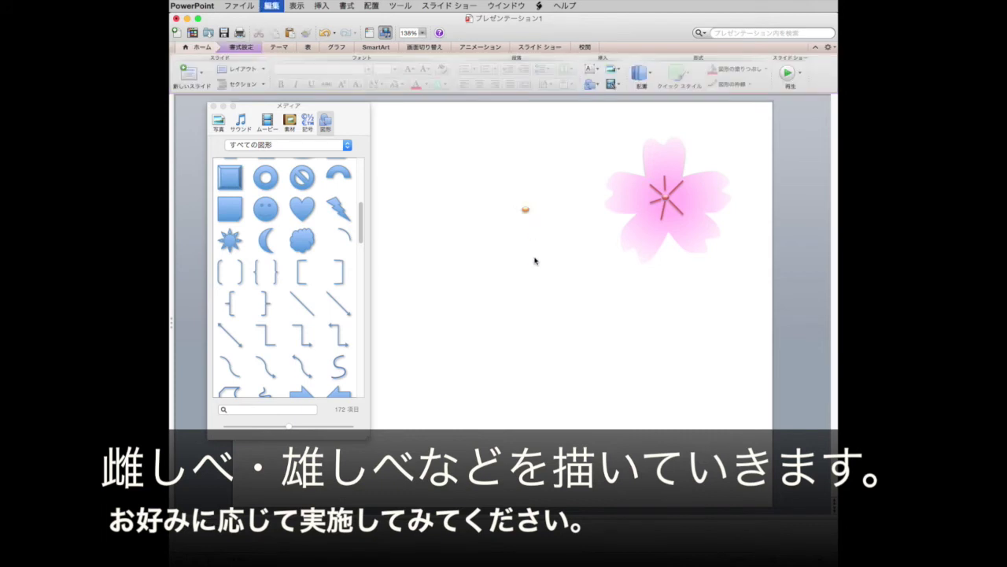
left_click(539, 273)
key("super+v")
left_click(541, 286)
key("super+v")
left_click(546, 303)
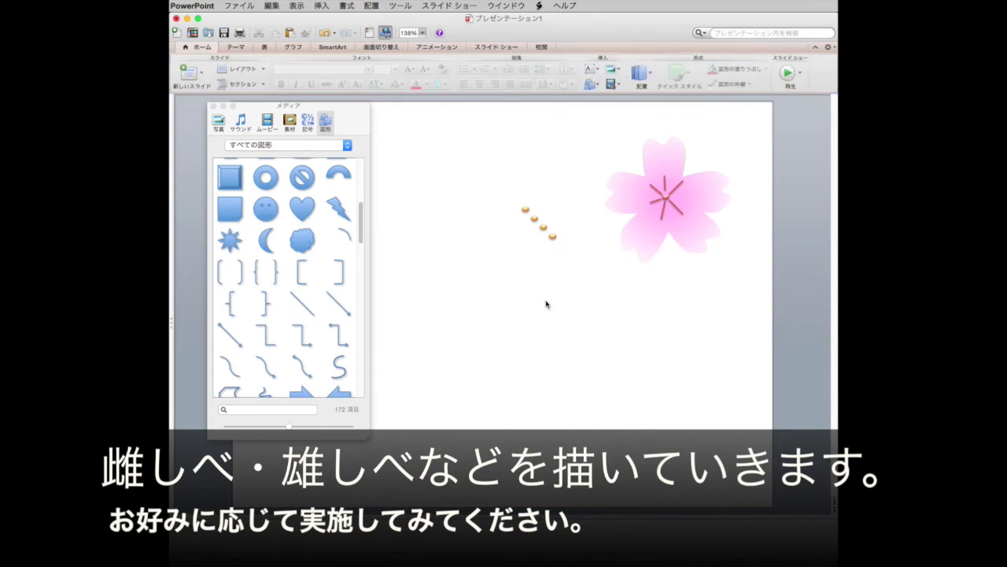
key("super+v")
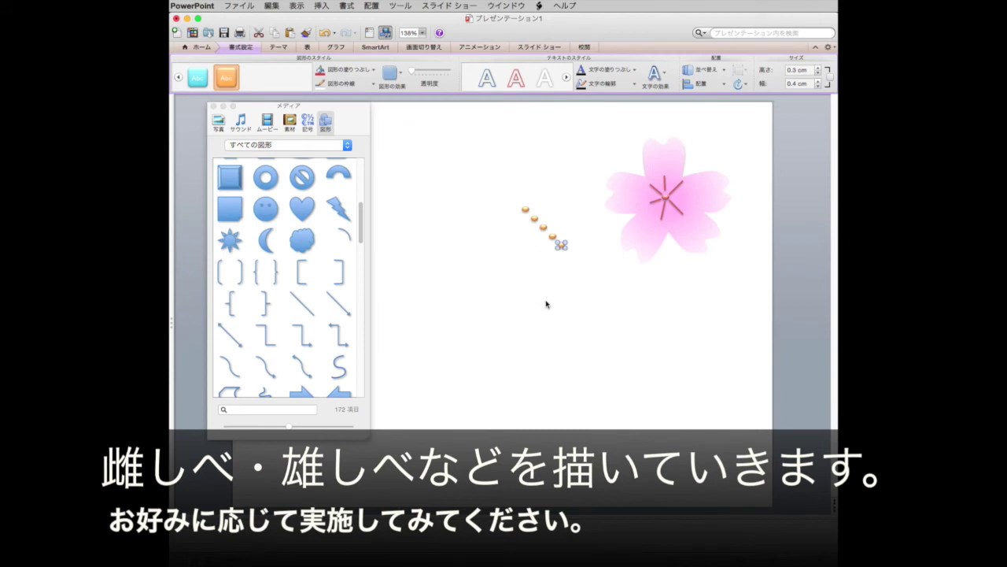
left_click(547, 304)
key("super+v")
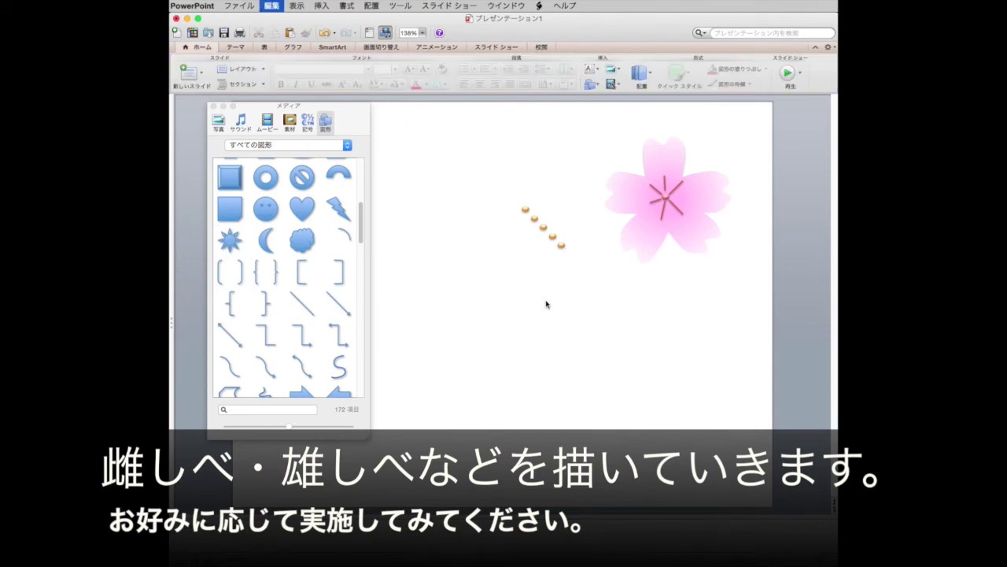
left_click(546, 304)
Place four gold dots on the upper stamen tips
left_click_drag(525, 211, 666, 178)
left_click(622, 306)
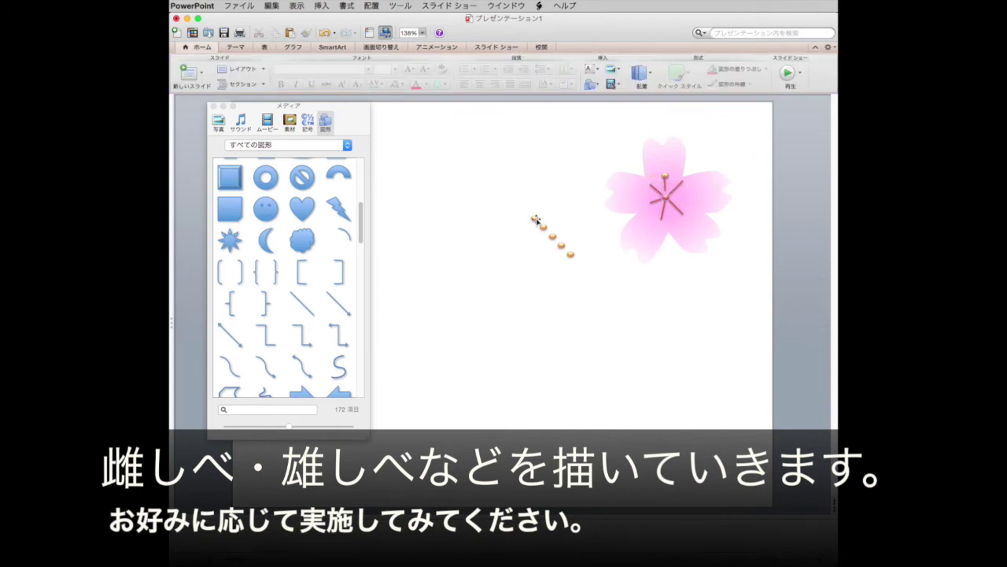
left_click_drag(534, 219, 683, 181)
left_click(582, 297)
left_click_drag(545, 226, 650, 187)
left_click(613, 288)
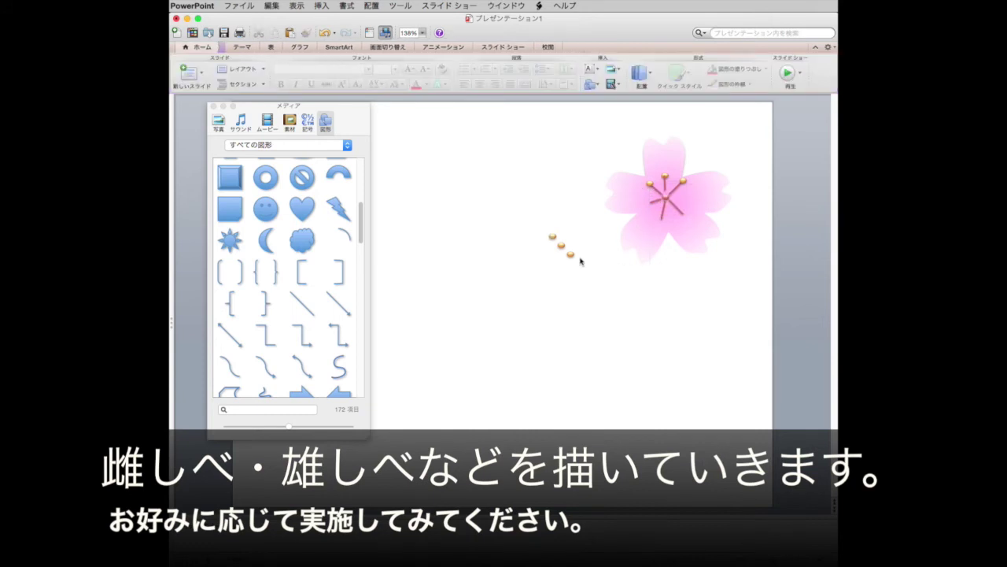
left_click_drag(554, 236, 653, 206)
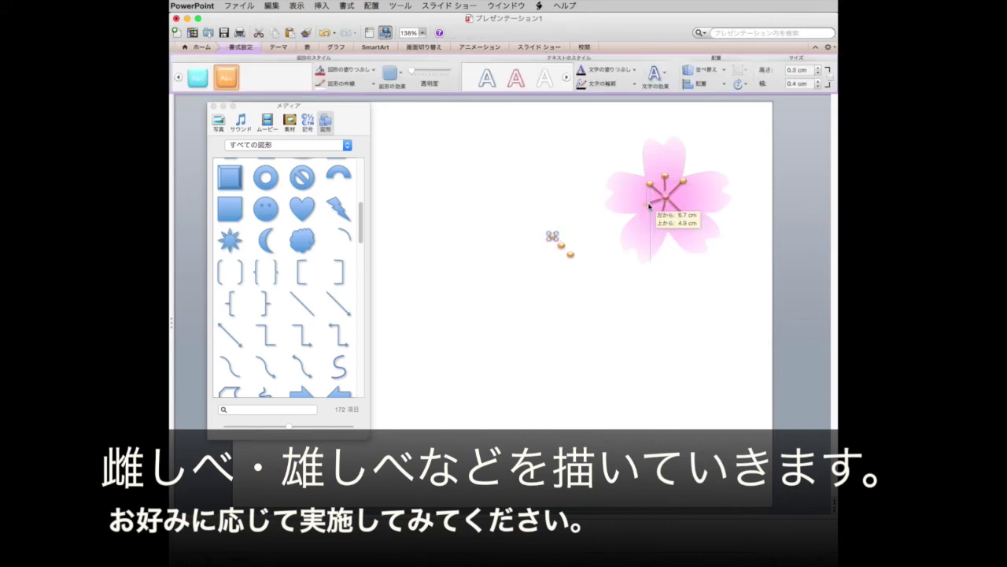
left_click_drag(652, 206, 653, 206)
left_click(615, 300)
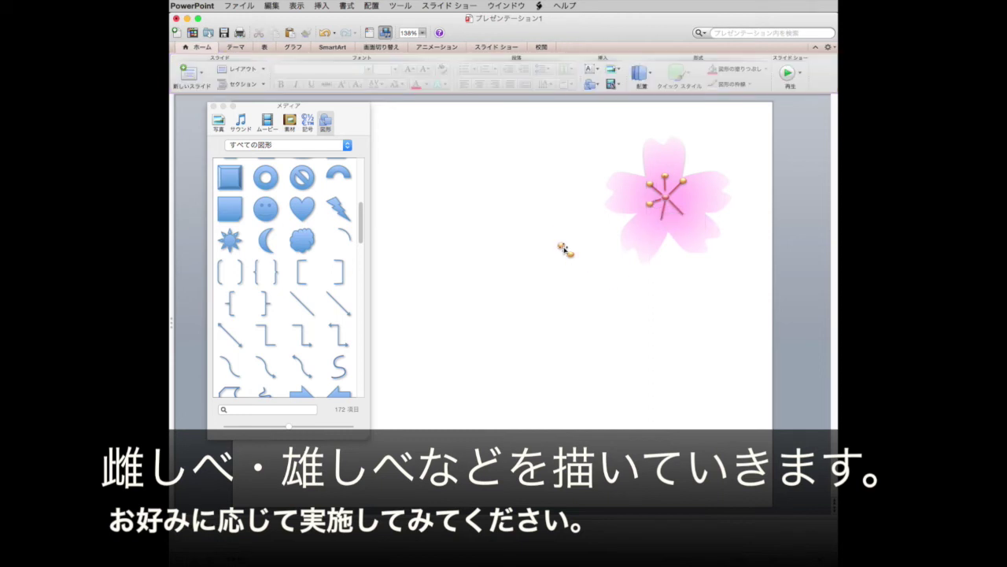
Place the remaining gold dots on the lower stamen tips
left_click_drag(564, 249, 662, 221)
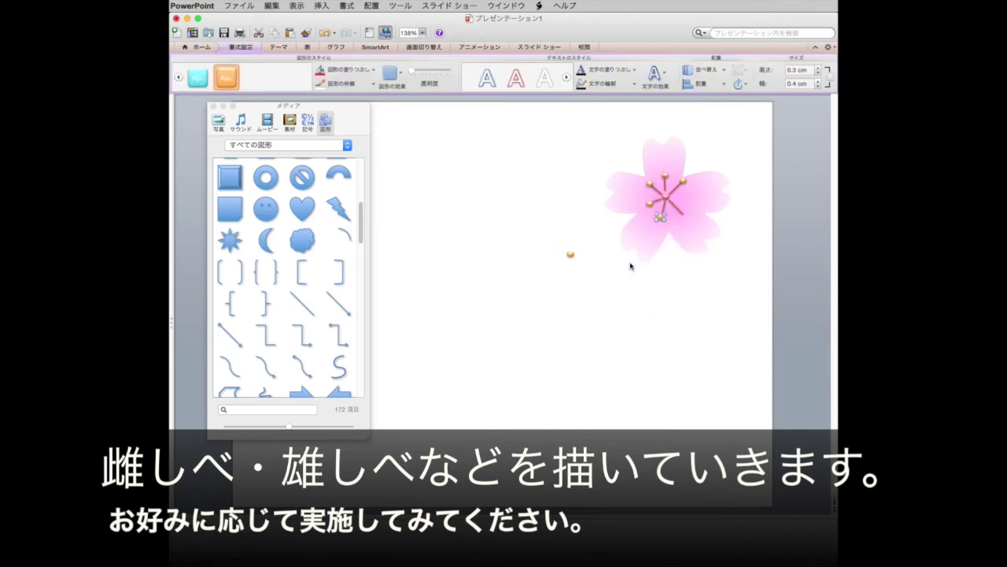
left_click(608, 298)
left_click_drag(573, 254, 685, 218)
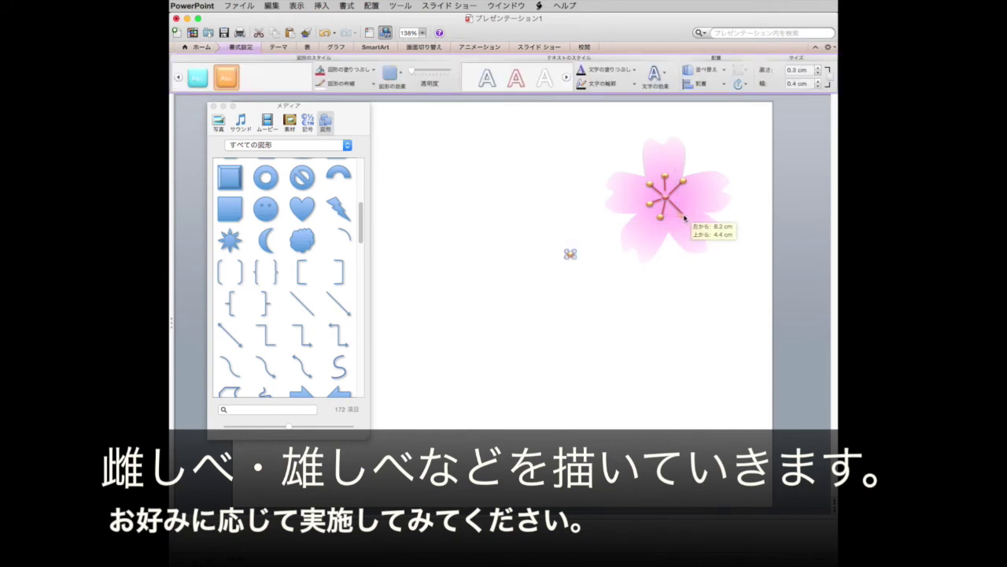
left_click_drag(684, 218, 681, 214)
left_click(668, 391)
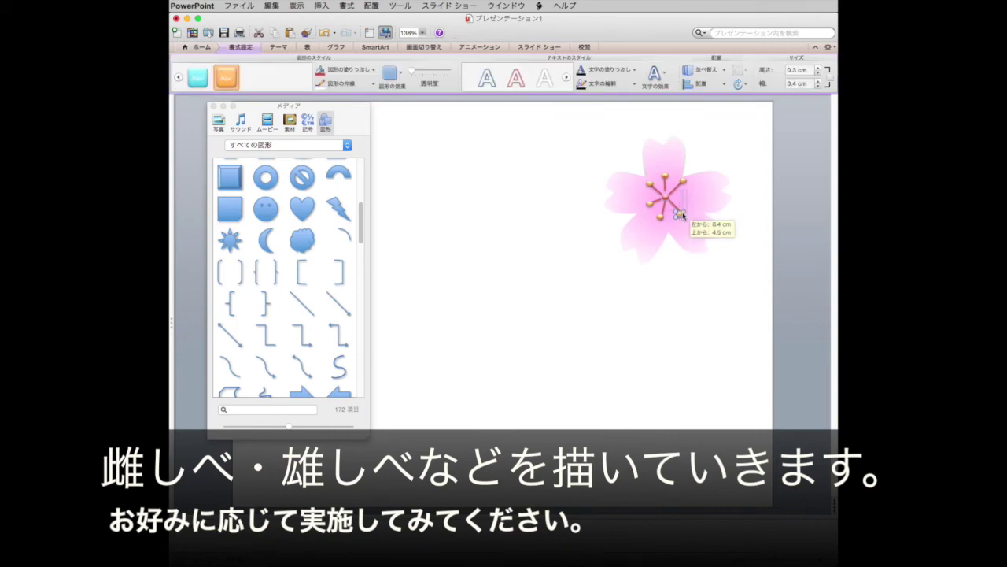
left_click(670, 320)
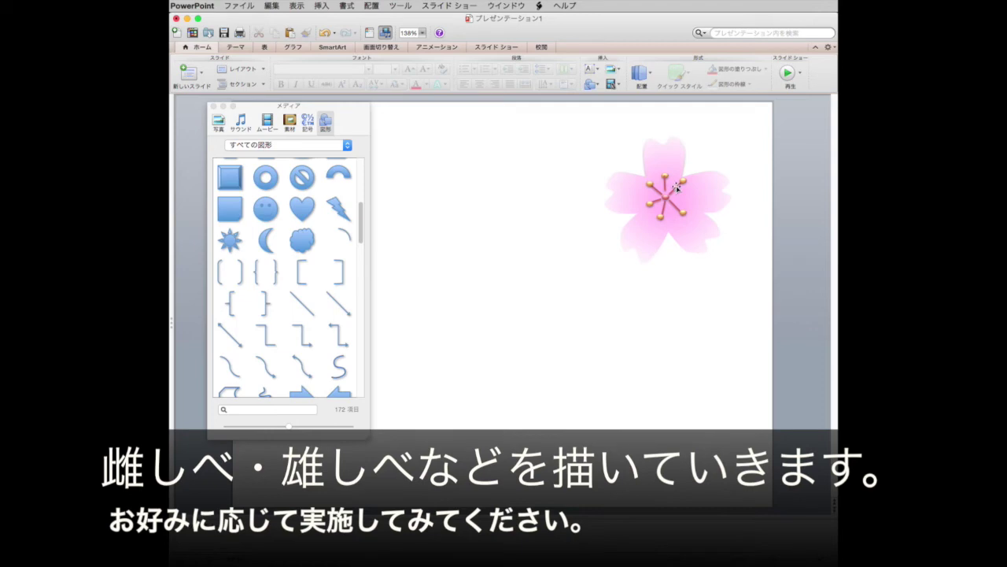
Lengthen one stamen line so its tip meets its gold dot
left_click(681, 181)
left_click_drag(682, 181, 681, 189)
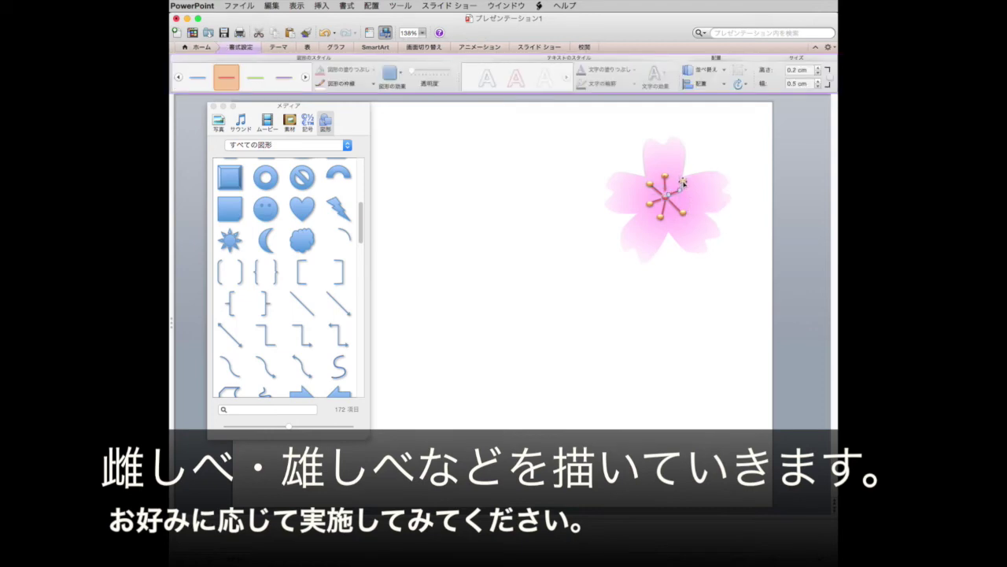
left_click_drag(682, 181, 684, 188)
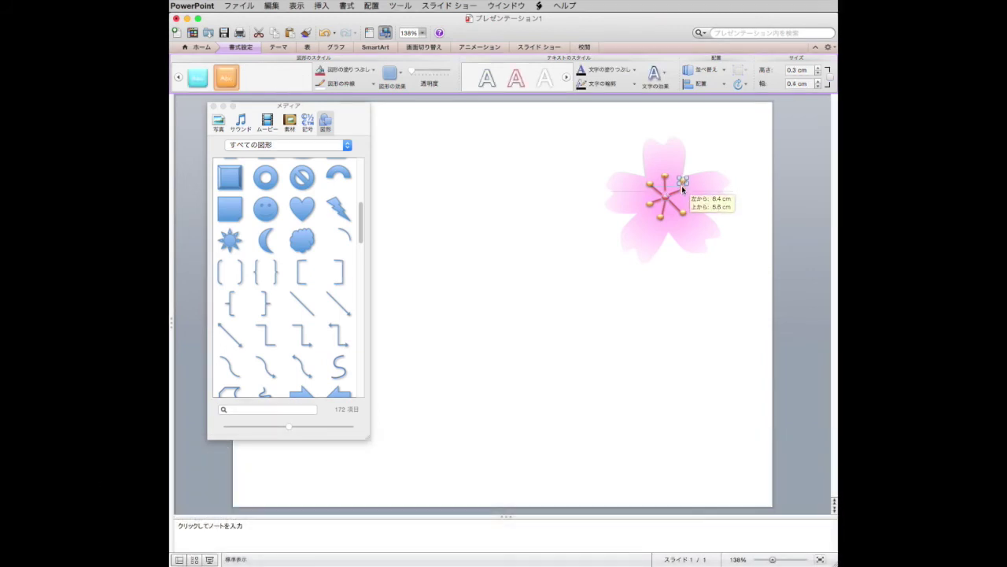
left_click(744, 230)
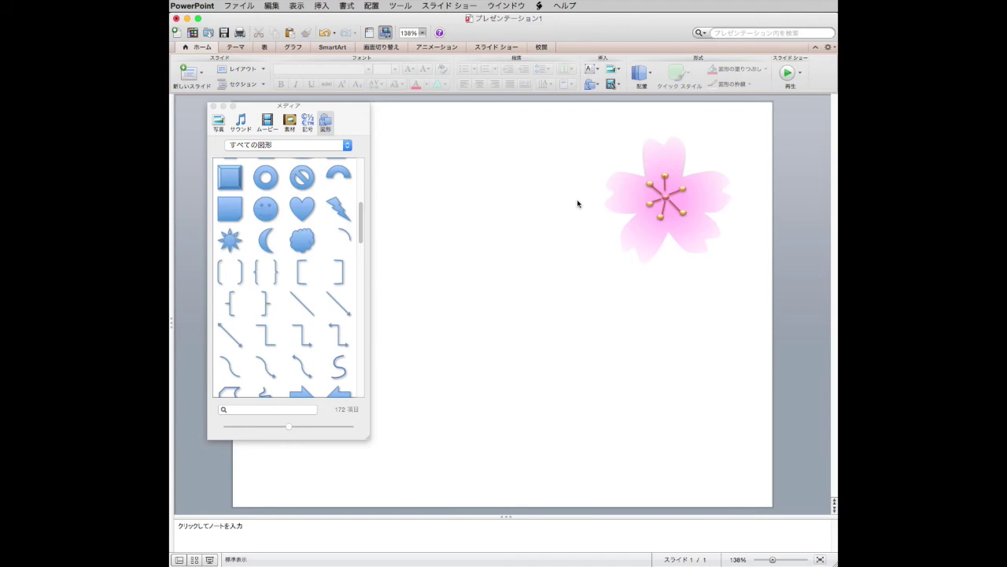
Select the whole cherry blossom and move it to the slide's upper left
left_click_drag(558, 118, 760, 323)
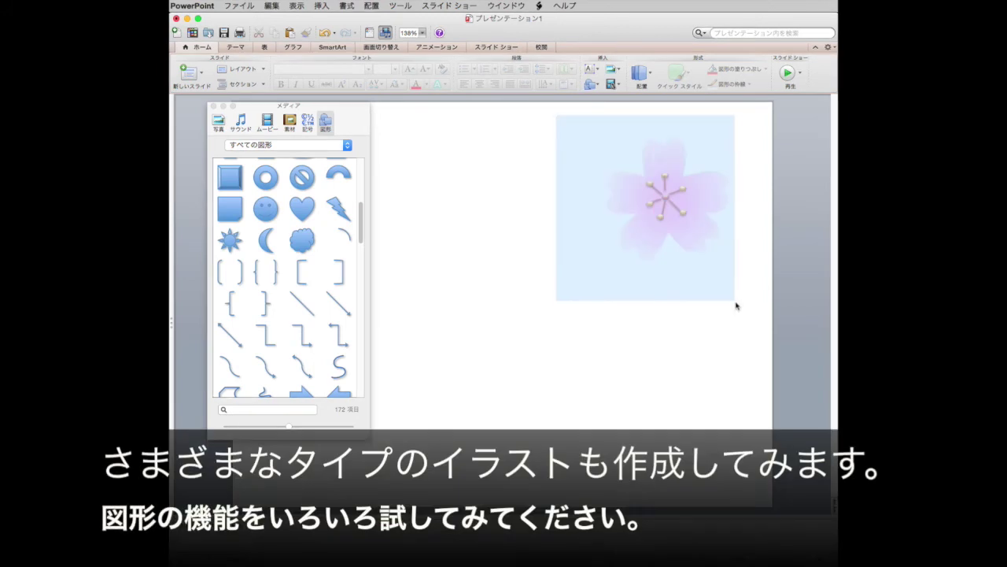
left_click_drag(714, 237, 512, 221)
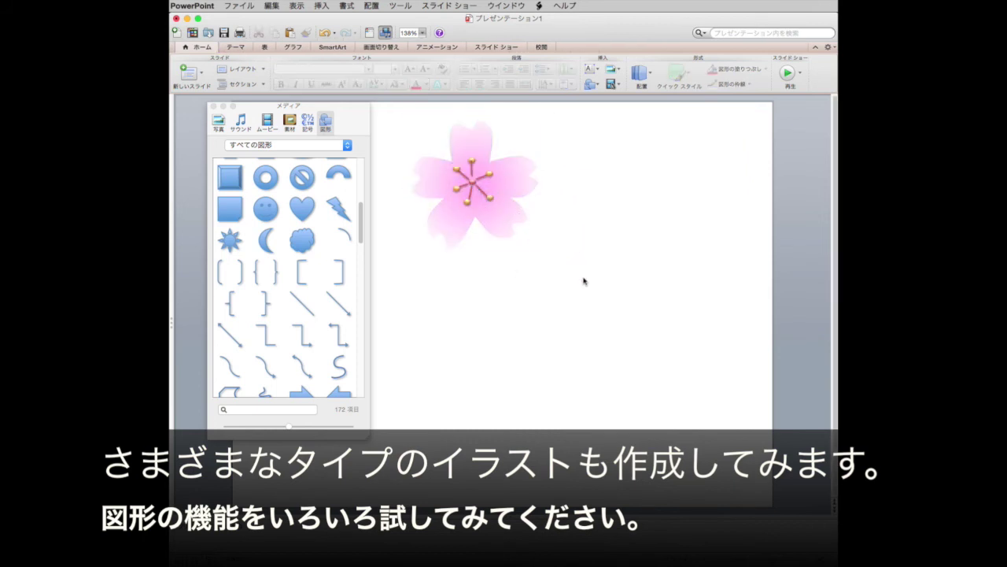
left_click_drag(625, 293, 368, 93)
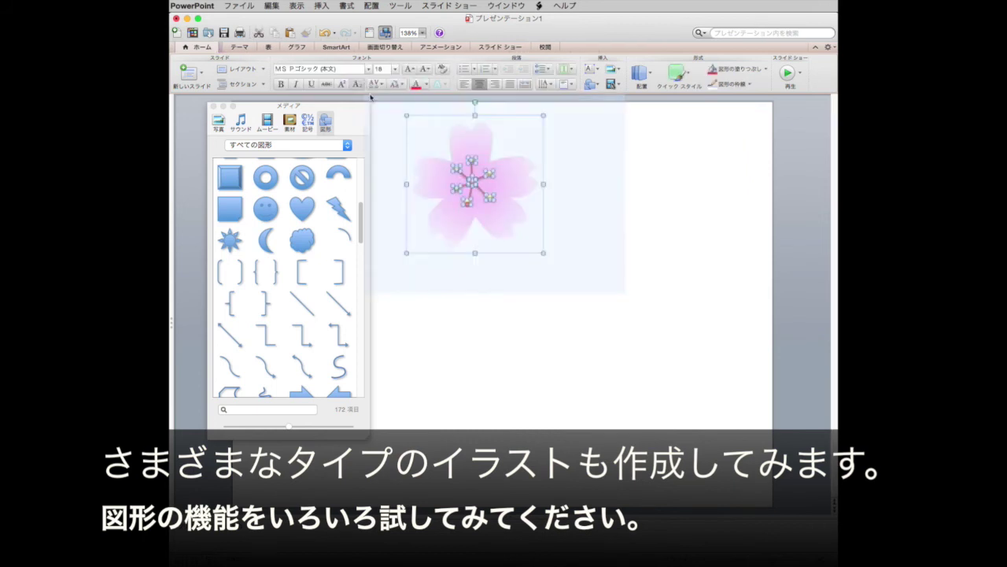
Group the blossom's shapes into one object (グループ化)
right_click(494, 194)
mouse_move(598, 291)
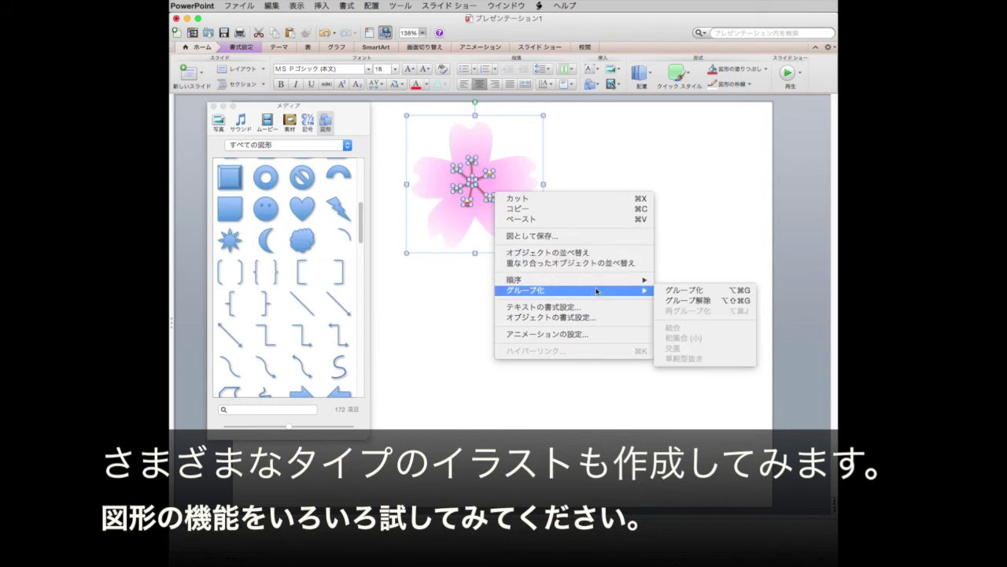
left_click(675, 290)
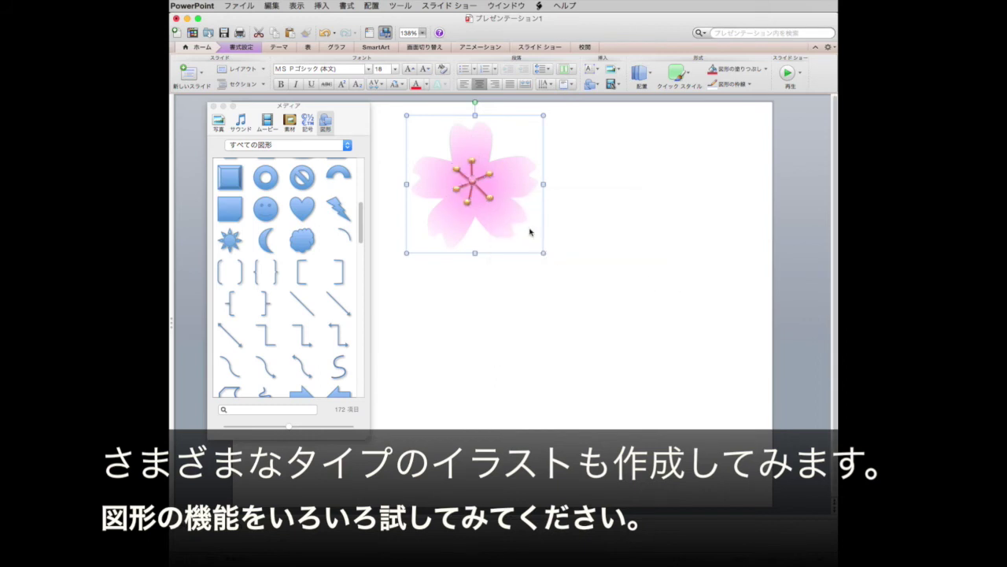
left_click(598, 312)
left_click(513, 213)
left_click(472, 281)
Copy the blossom, paste a duplicate and drag it down the slide
left_click_drag(588, 274, 371, 104)
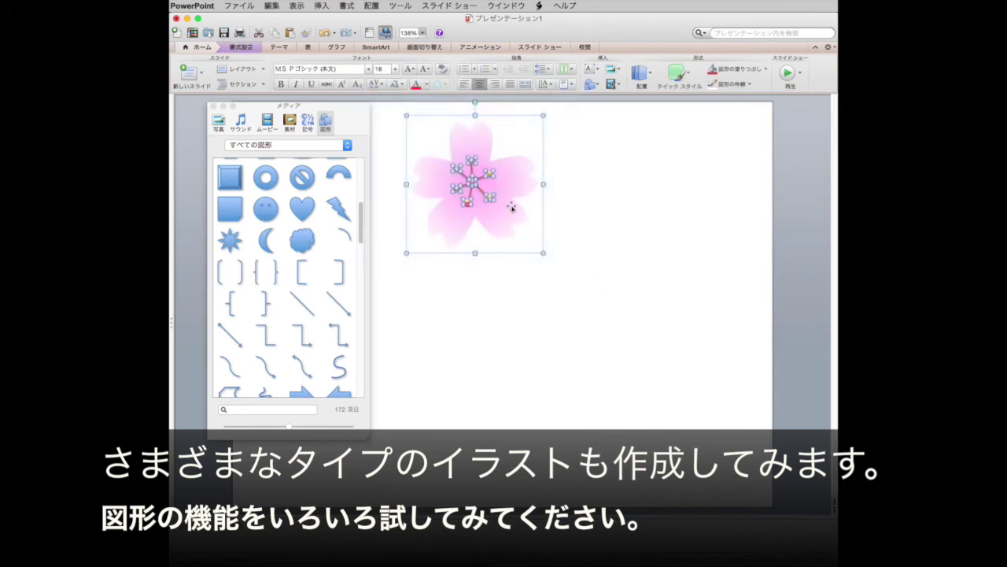
key("super+c")
left_click(477, 342)
key("super+v")
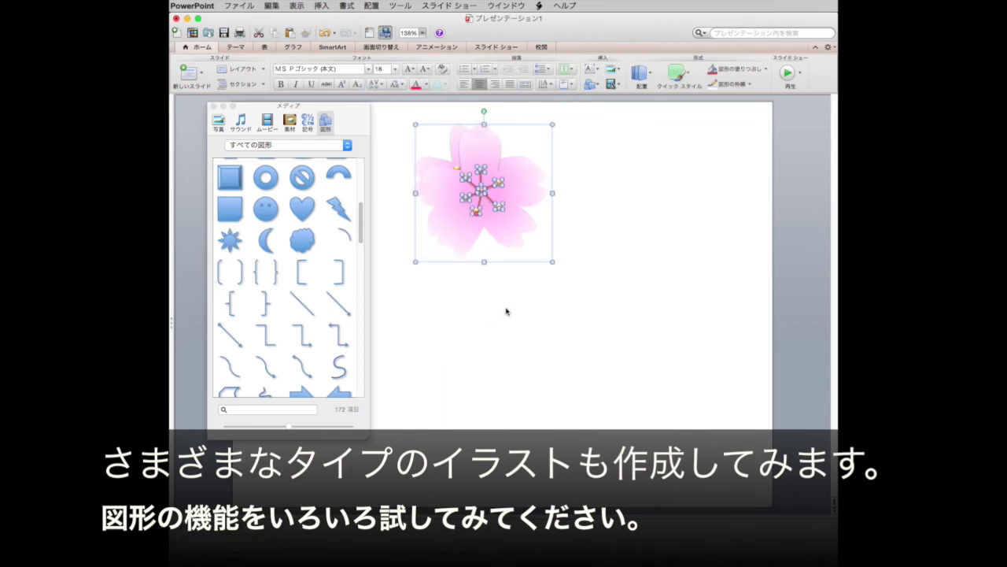
left_click_drag(526, 228, 647, 387)
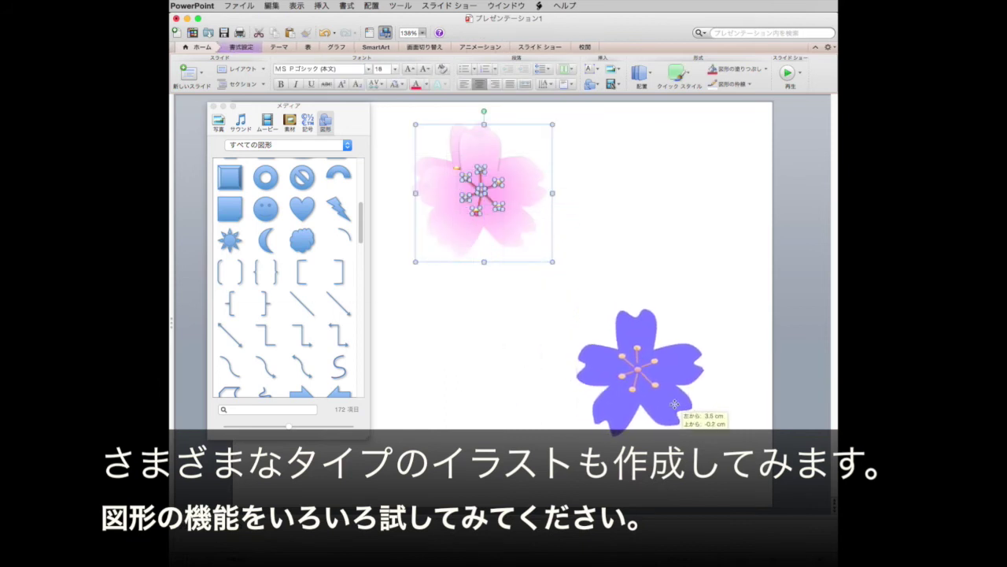
Place the duplicate below the original blossom and delete its stamen shapes
left_click_drag(646, 387, 589, 387)
left_click(513, 253)
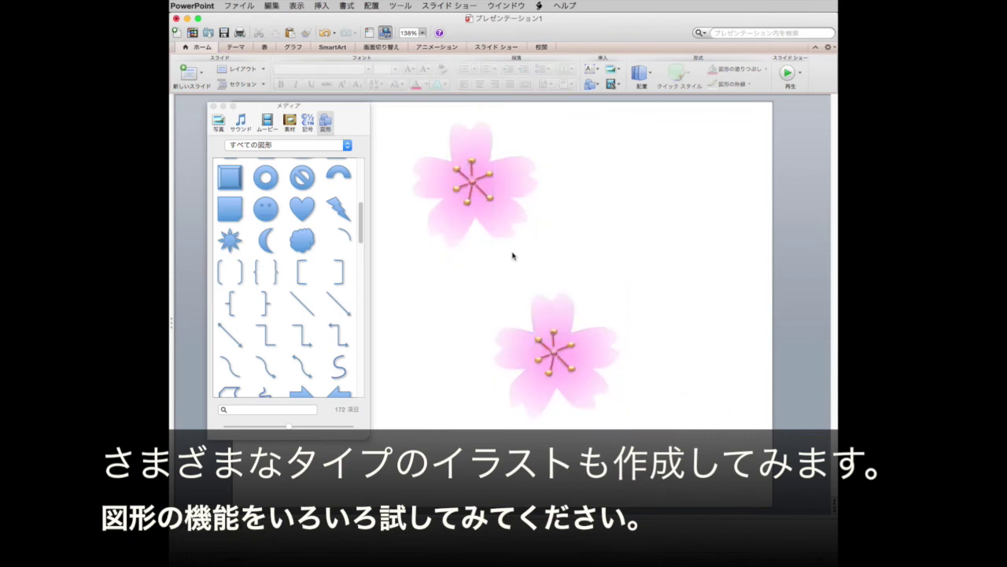
mouse_move(449, 311)
left_mouse_down()
mouse_move(654, 405)
mouse_move(660, 399)
left_mouse_up()
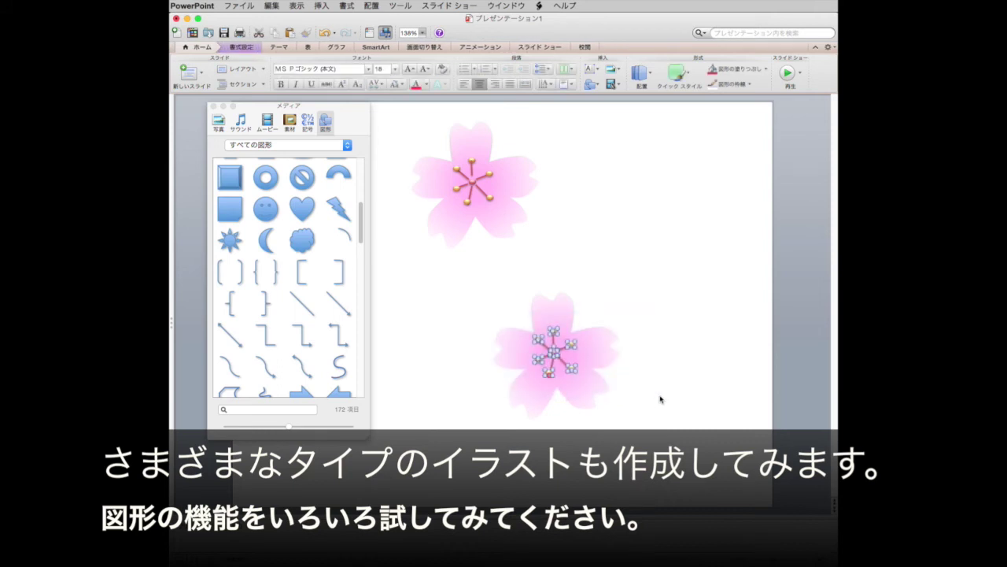
key("Delete")
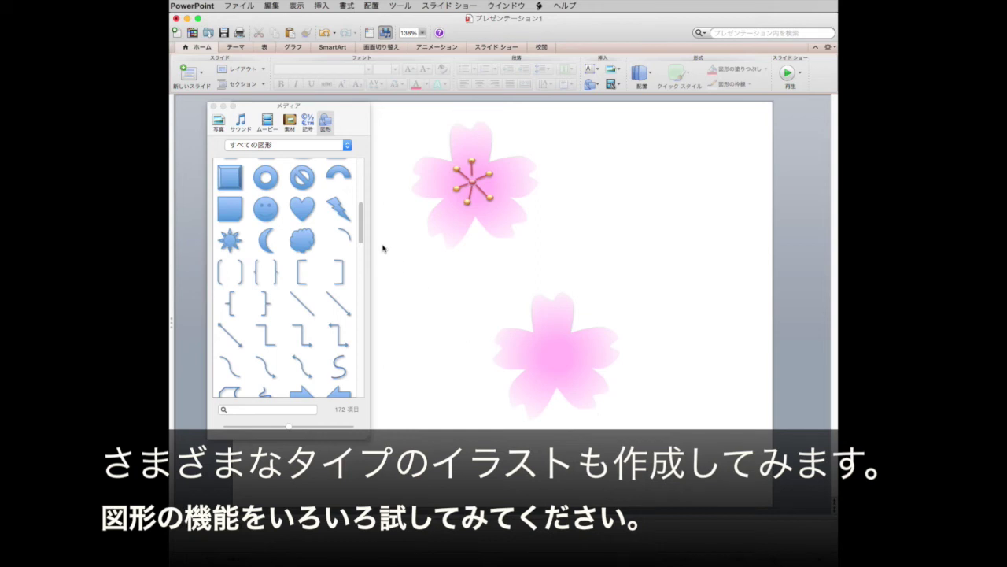
scroll(281, 235, "up", 3)
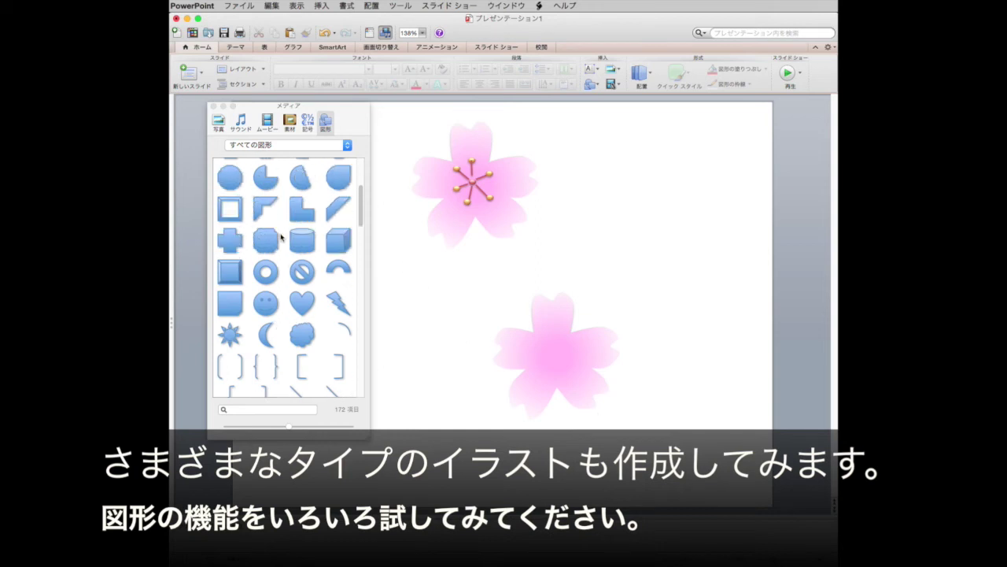
Draw a tiny oval beside the lower blossom and give it the orange quick style
scroll(281, 235, "up", 5)
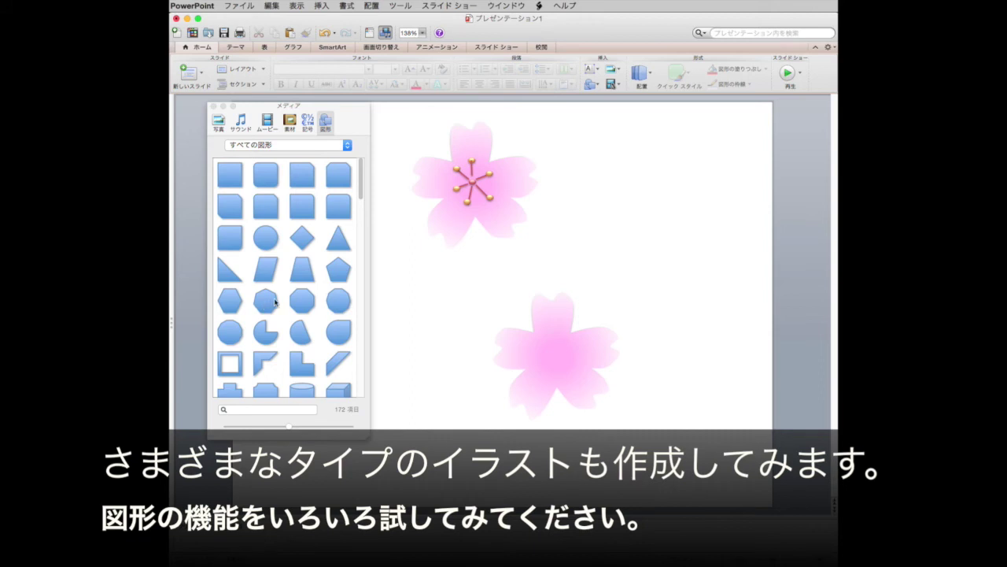
left_click(274, 247)
left_click_drag(464, 299, 469, 307)
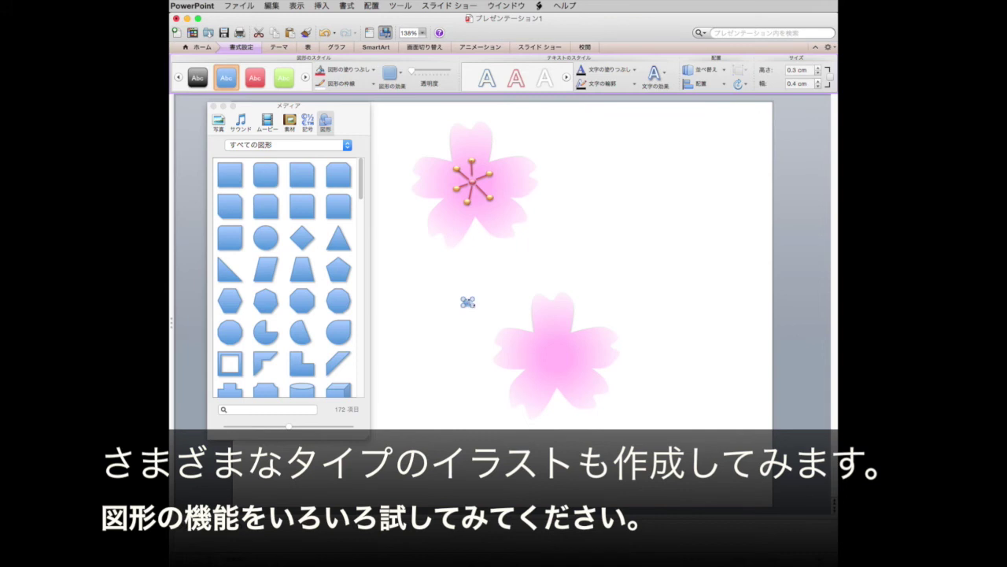
left_click(307, 77)
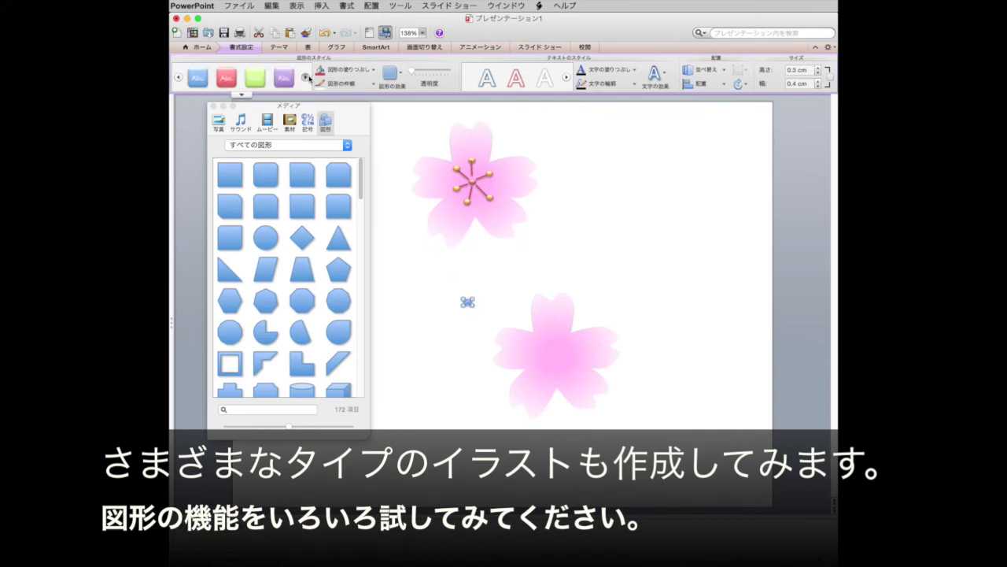
left_click(306, 77)
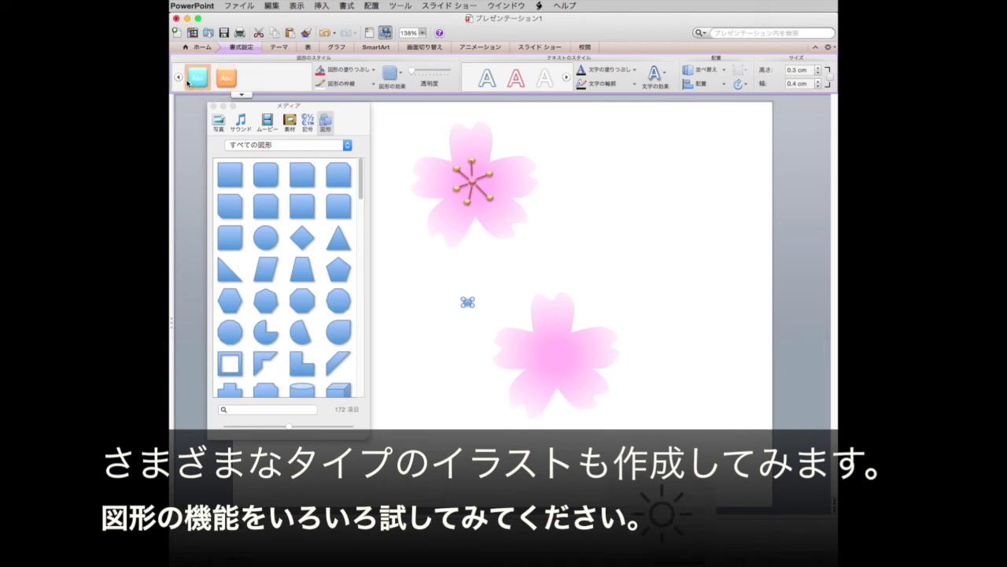
left_click(179, 77)
left_click(252, 78)
left_click(454, 313)
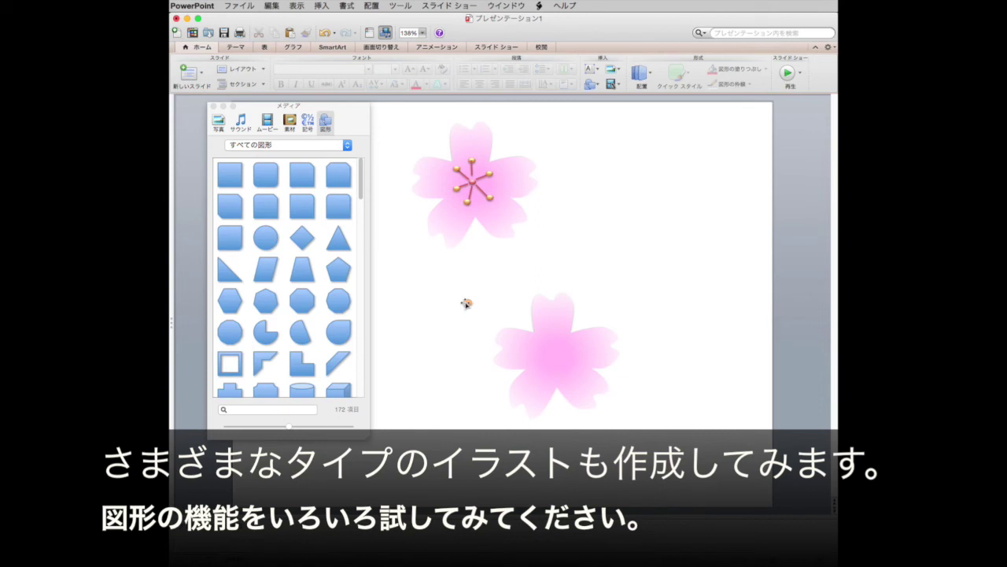
left_click_drag(466, 302, 468, 306)
Paste three more copies of the orange dot
left_click(472, 309)
left_click(461, 339)
key("super+v")
left_click(465, 367)
key("super+v")
left_click(466, 367)
key("super+v")
left_click(495, 333)
Cluster the four orange dots at the centre of the lower blossom
left_click_drag(495, 333, 552, 344)
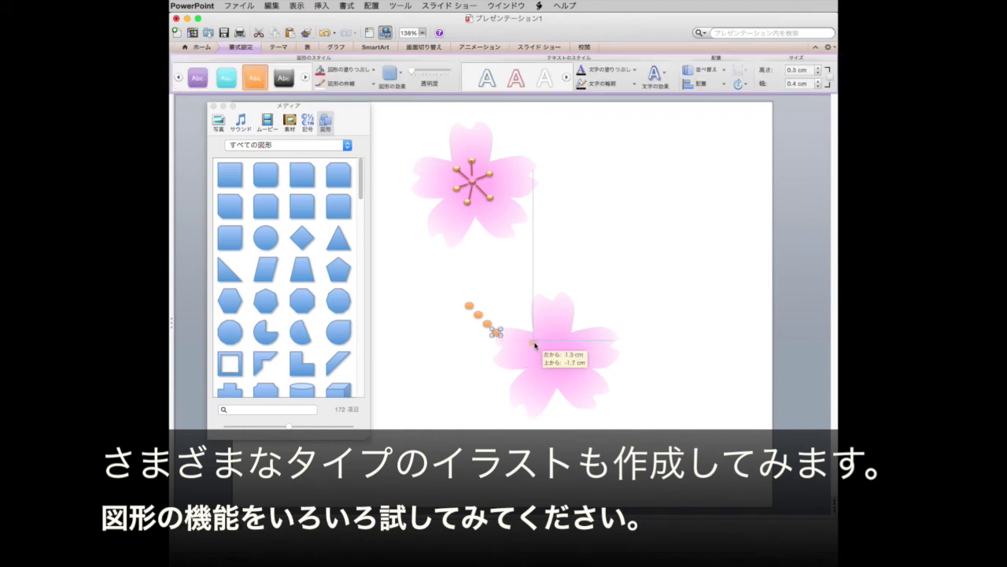
left_click_drag(552, 344, 552, 344)
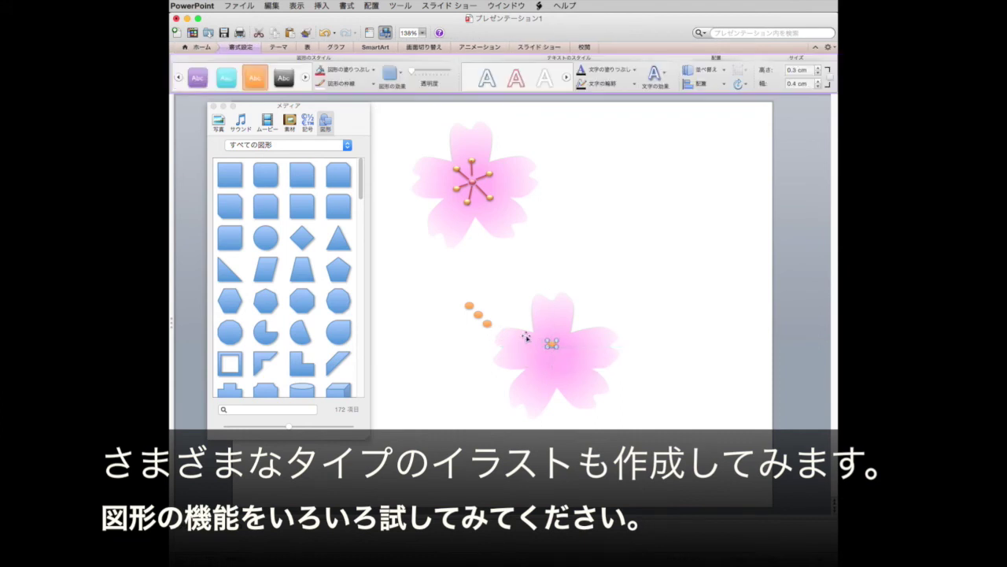
left_click_drag(490, 326, 554, 362)
left_click_drag(478, 314, 558, 352)
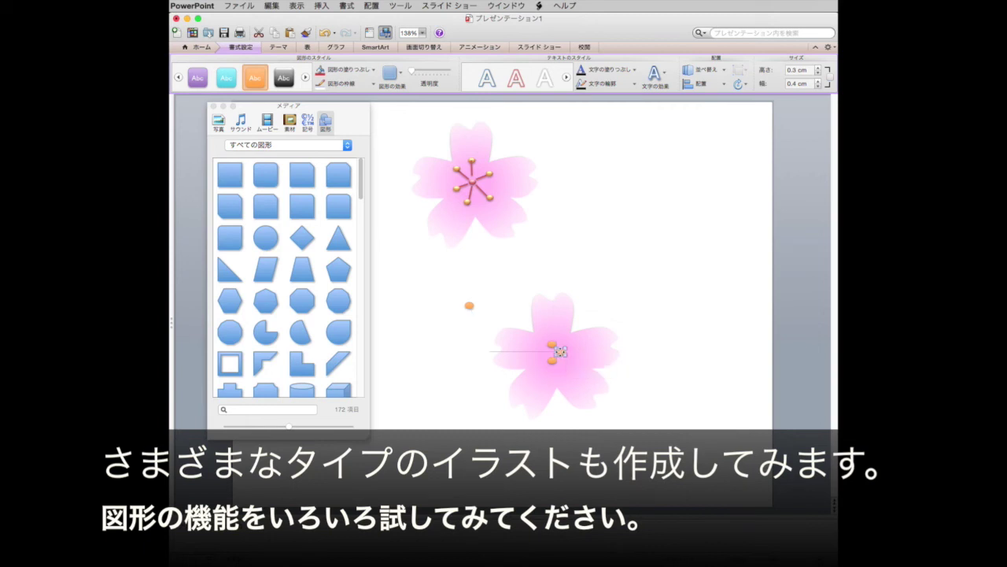
left_click_drag(470, 305, 538, 354)
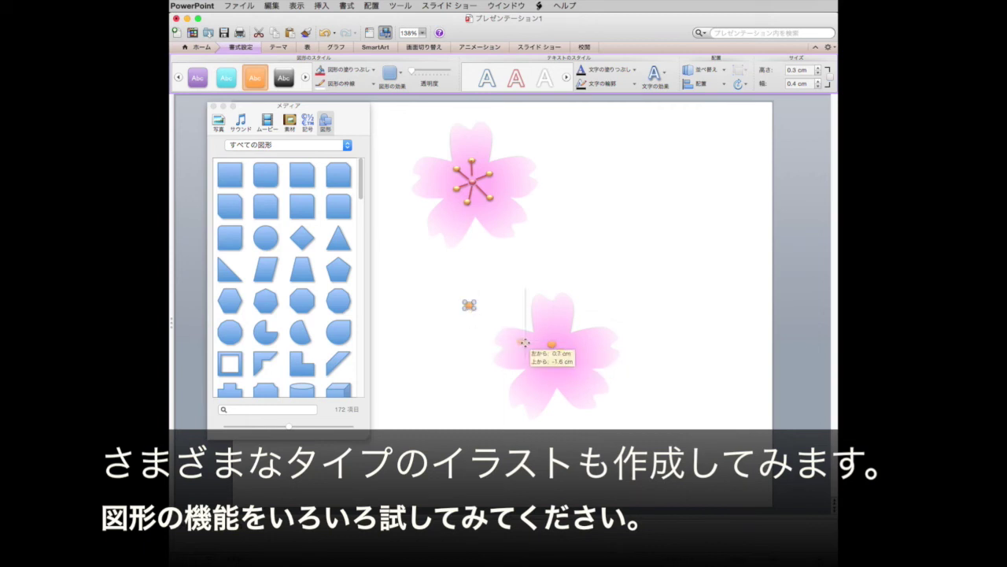
mouse_move(538, 354)
left_mouse_down()
mouse_move(553, 346)
mouse_move(553, 359)
left_mouse_up()
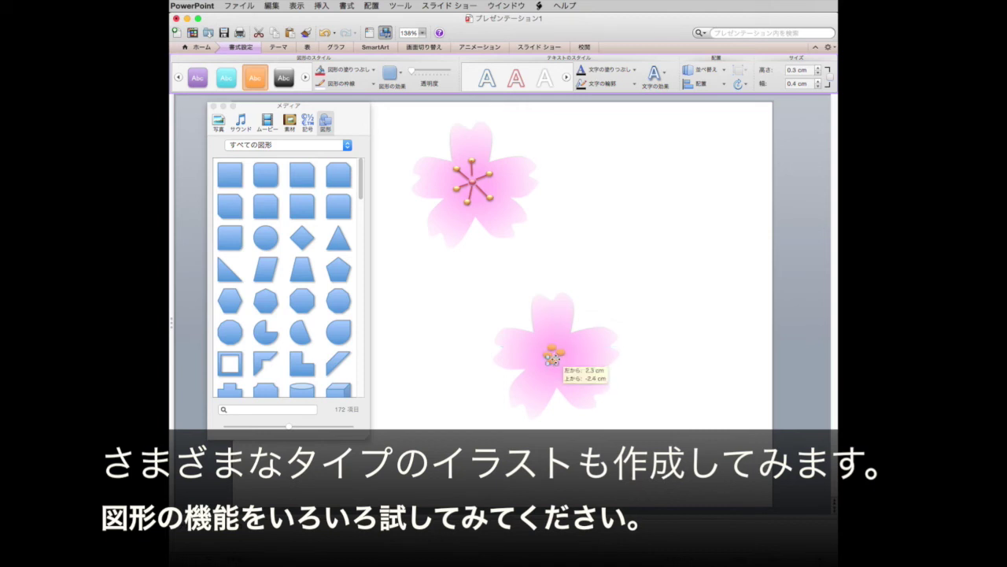
left_click_drag(553, 359, 553, 358)
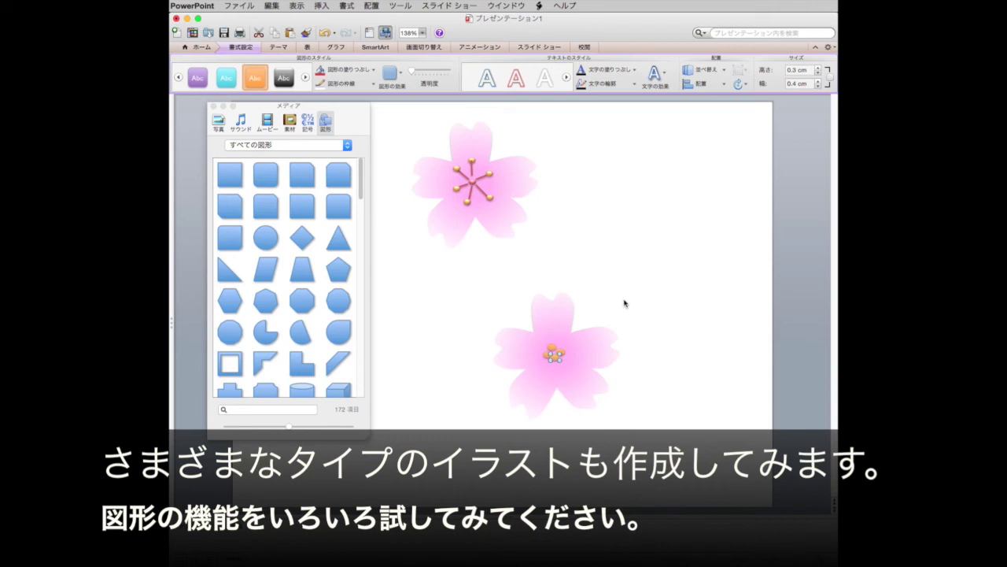
left_click(627, 296)
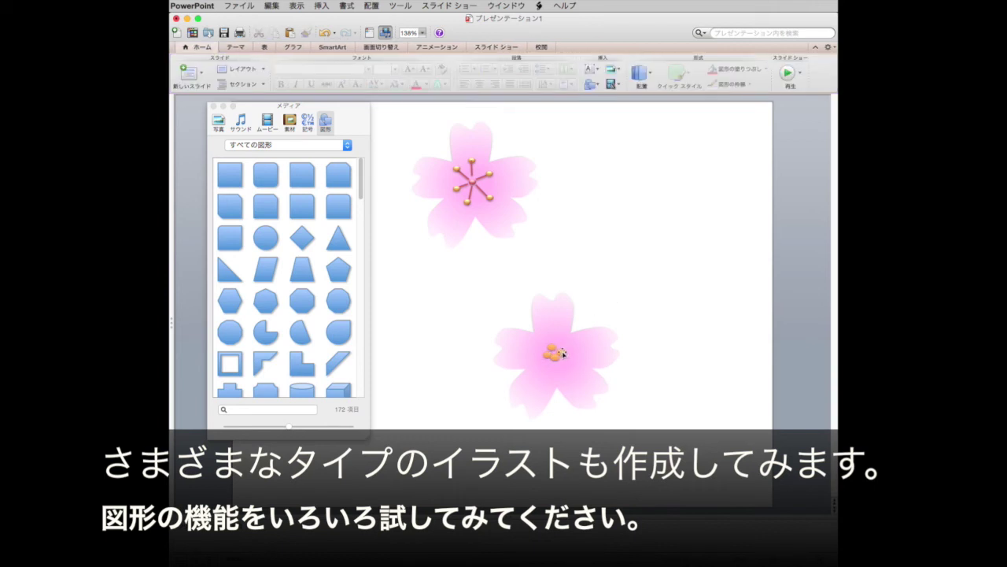
left_click(559, 352)
left_click(634, 260)
Paste a copy of the lower blossom at the slide's upper right
left_click_drag(467, 271, 680, 432)
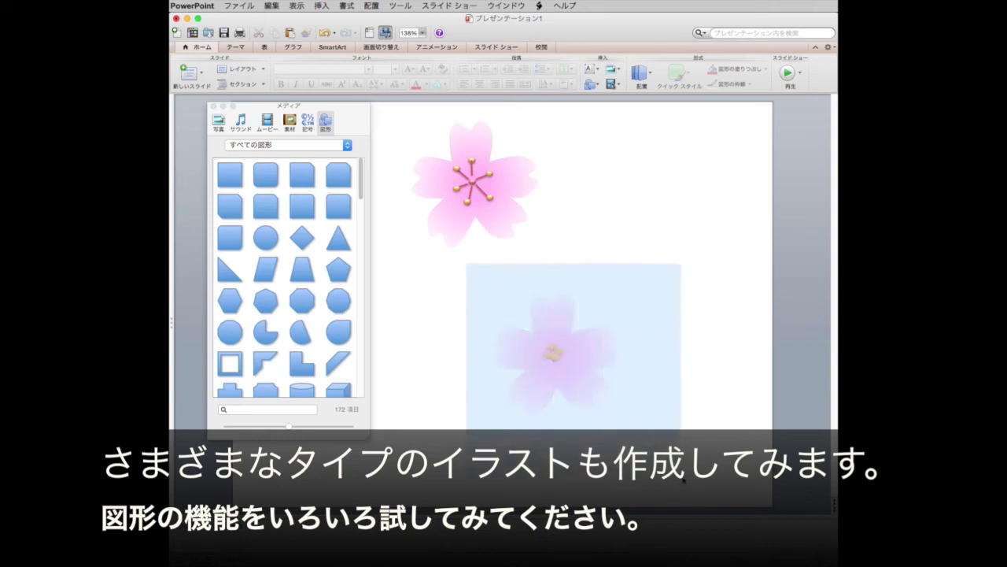
left_click(601, 242)
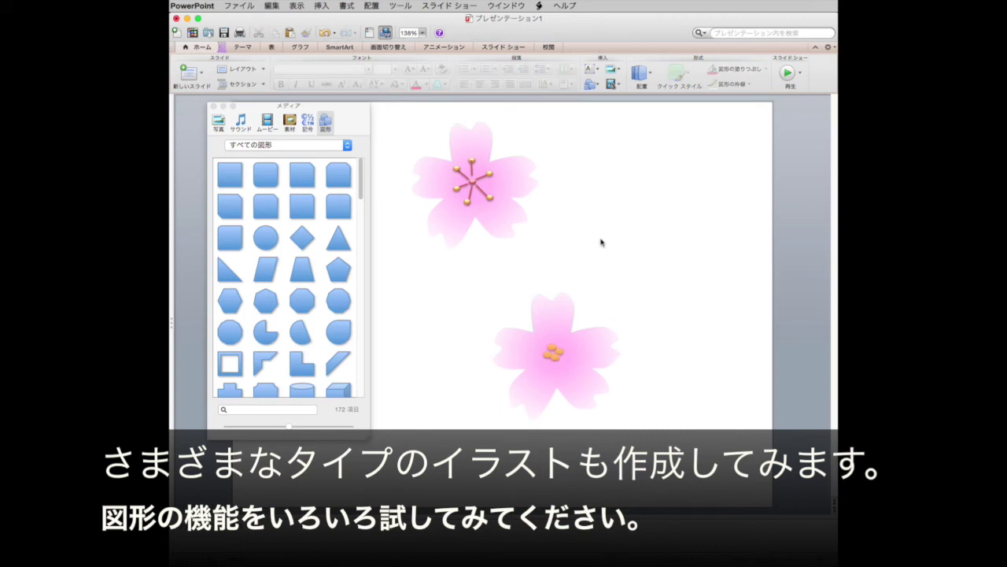
key("super+v")
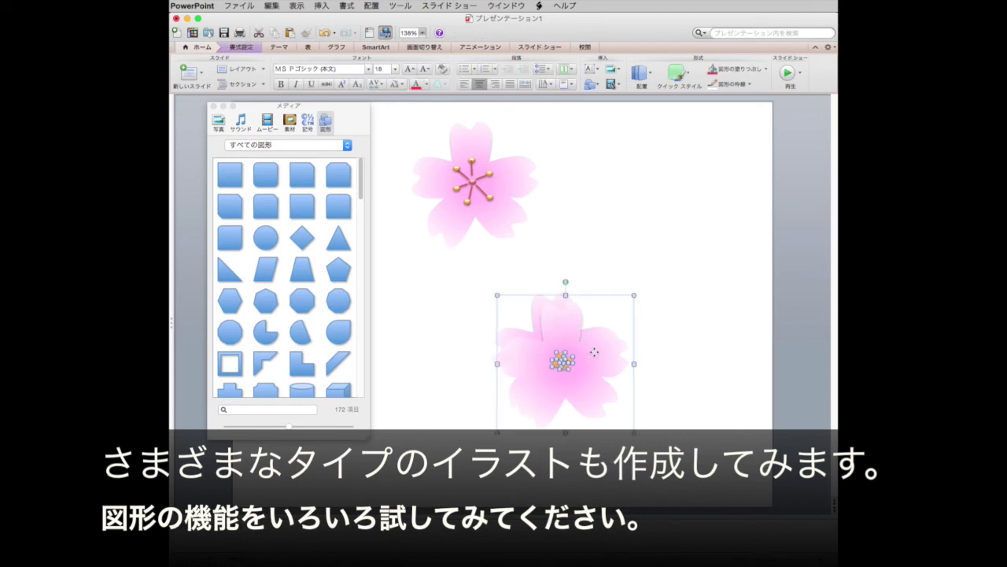
left_click_drag(594, 352, 658, 197)
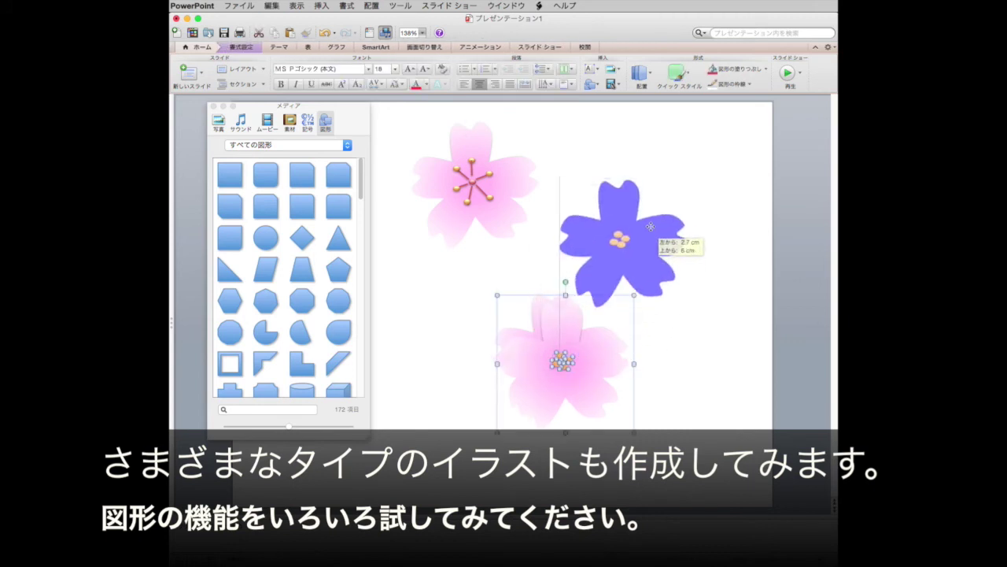
left_click(713, 235)
Delete the copy's orange centre dots and nudge the blossom slightly upward
left_click_drag(719, 231, 557, 181)
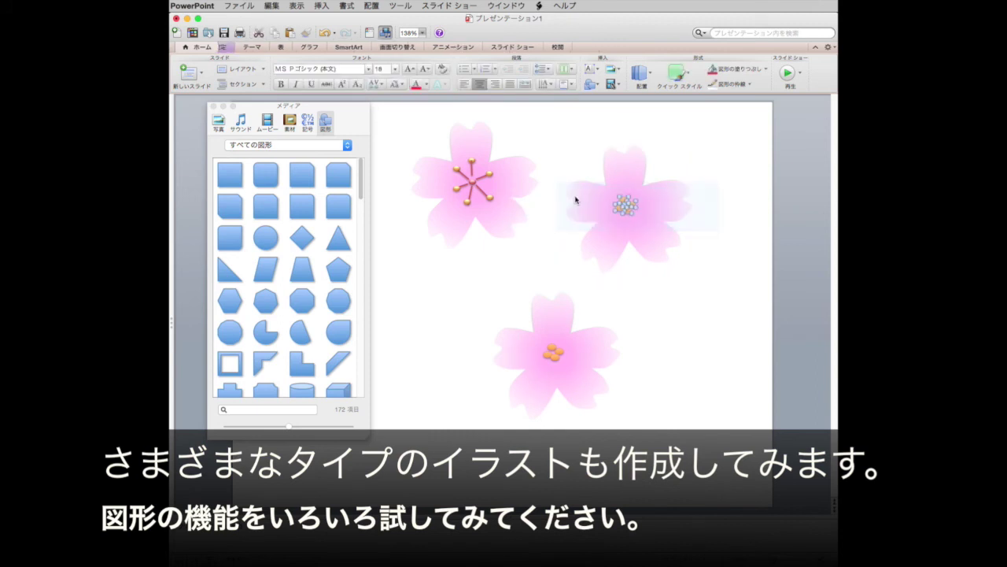
key("Delete")
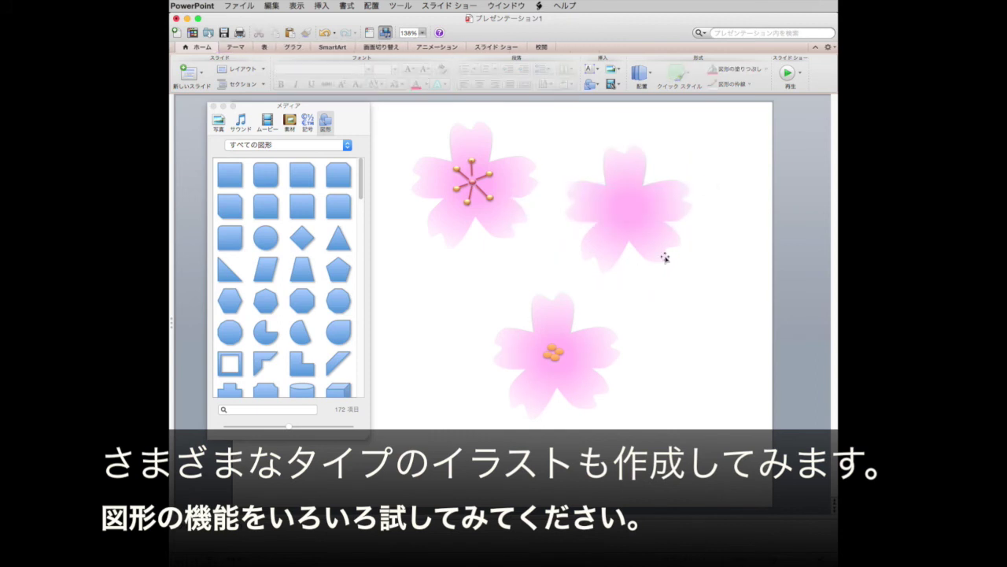
left_click_drag(665, 258, 667, 253)
Pull the lower-right, lower-left and right petals outward from the blossom's centre
left_click(661, 241)
left_click(662, 236)
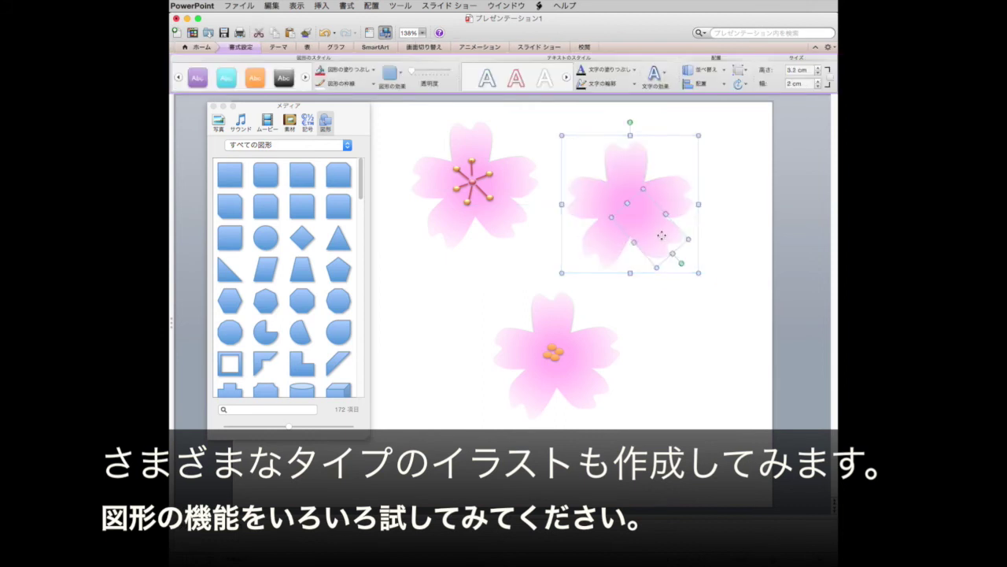
left_click_drag(659, 233, 673, 246)
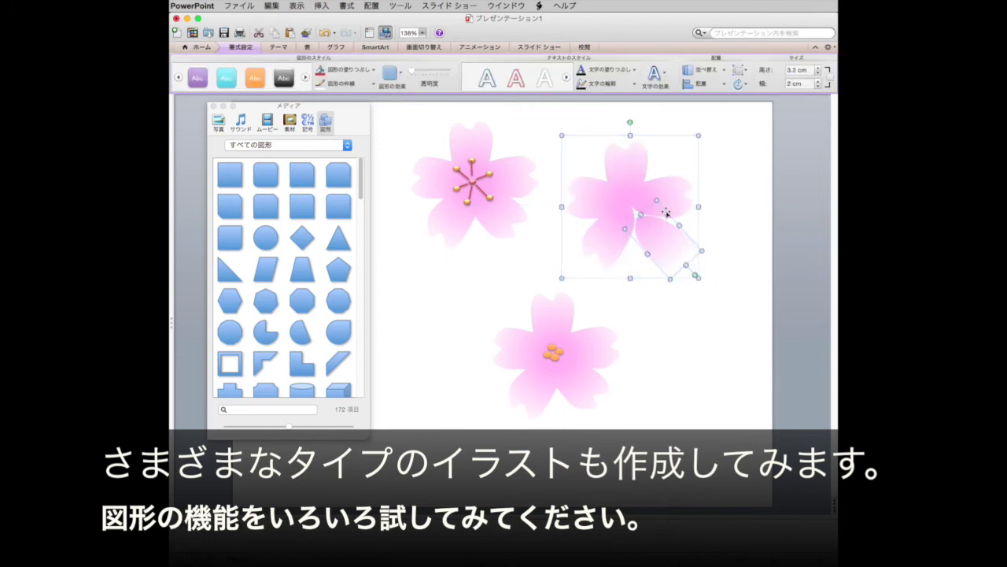
left_click(607, 238)
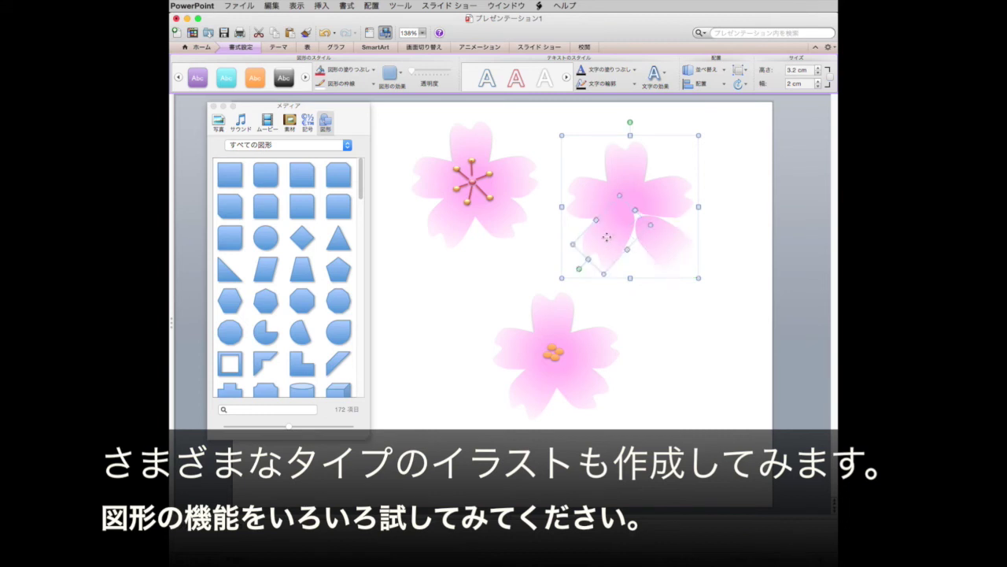
left_click_drag(608, 238, 608, 244)
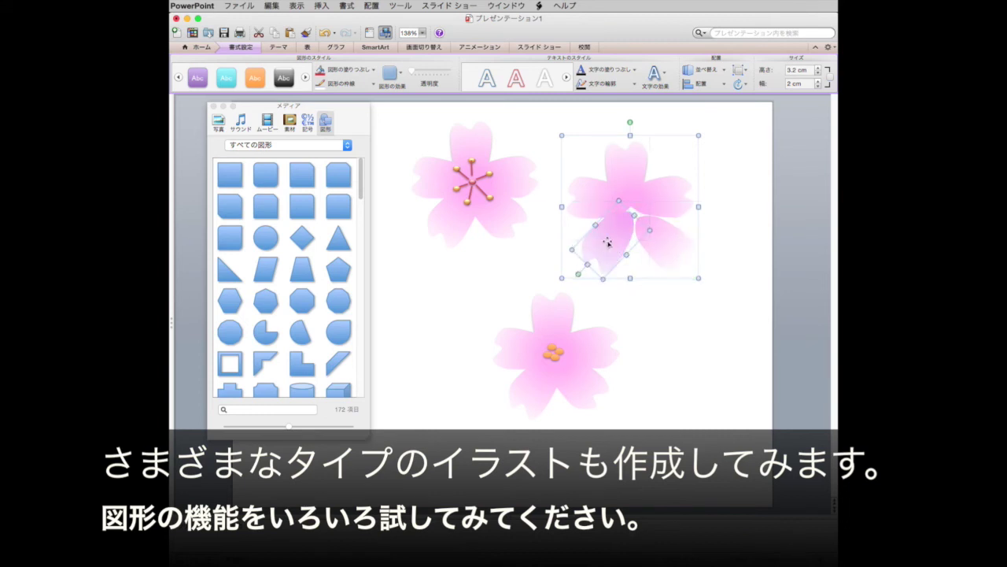
left_click(668, 208)
left_click_drag(664, 205, 676, 205)
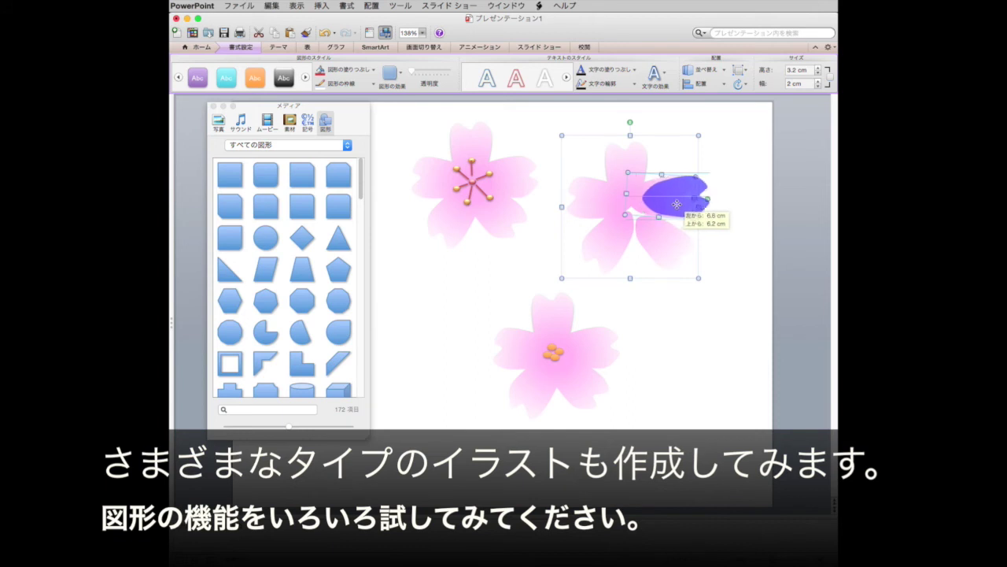
left_click_drag(677, 205, 678, 206)
Move the top petal up-right and the left petal outward, then nudge the lower-right petal
left_click(747, 236)
left_click(629, 168)
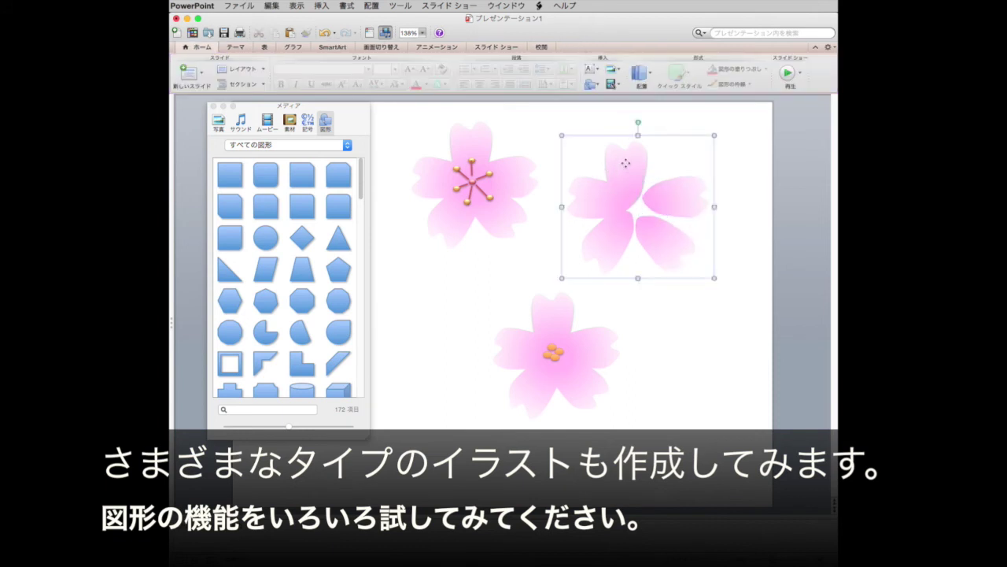
left_click(636, 164)
left_click_drag(637, 166, 643, 153)
left_click(584, 209)
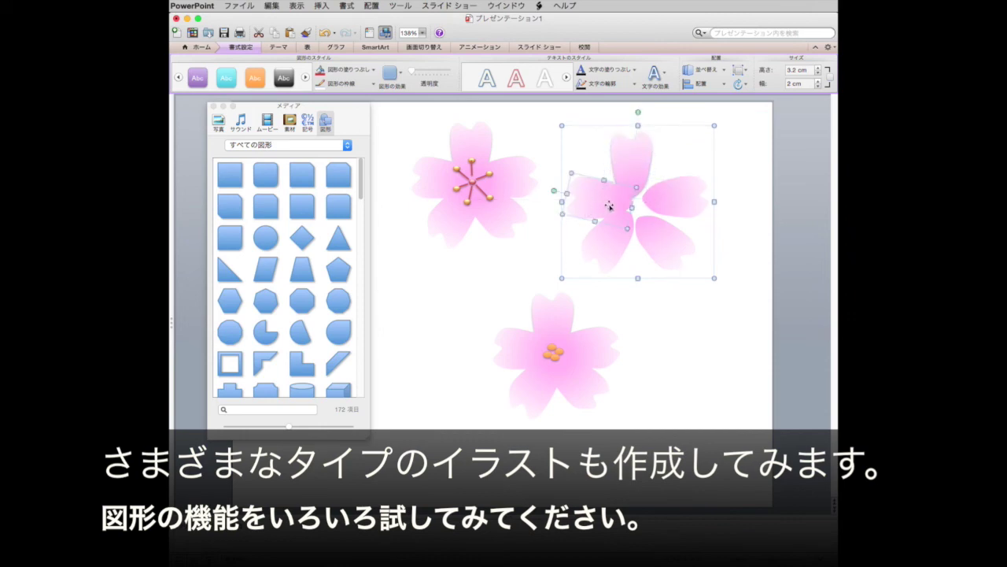
left_click_drag(609, 206, 598, 204)
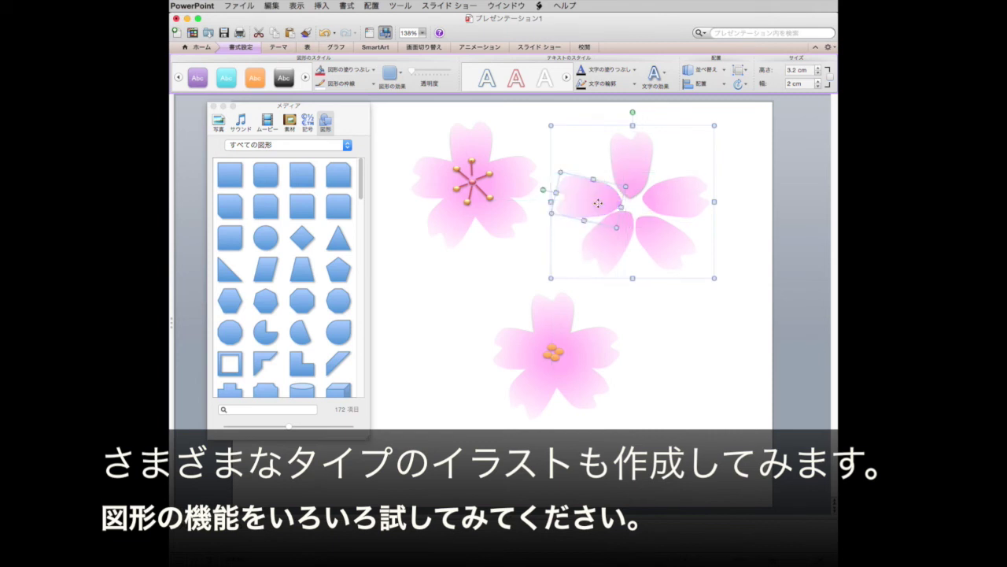
left_click_drag(659, 236, 661, 235)
left_click(748, 242)
Rotate the right petal level and select the left petal for shadow effects
left_click_drag(645, 172, 645, 169)
left_click(680, 195)
left_click_drag(723, 195, 730, 198)
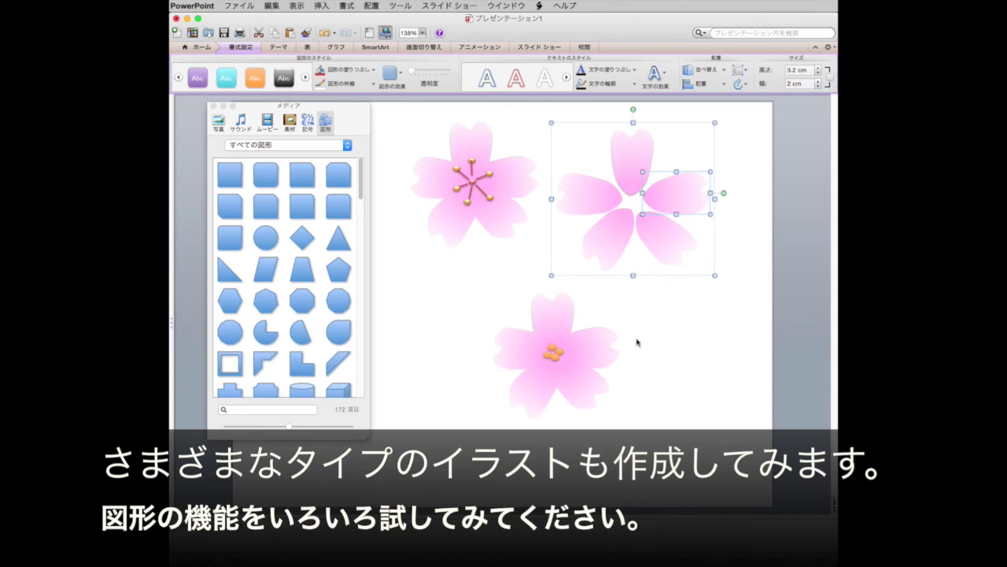
left_click(686, 334)
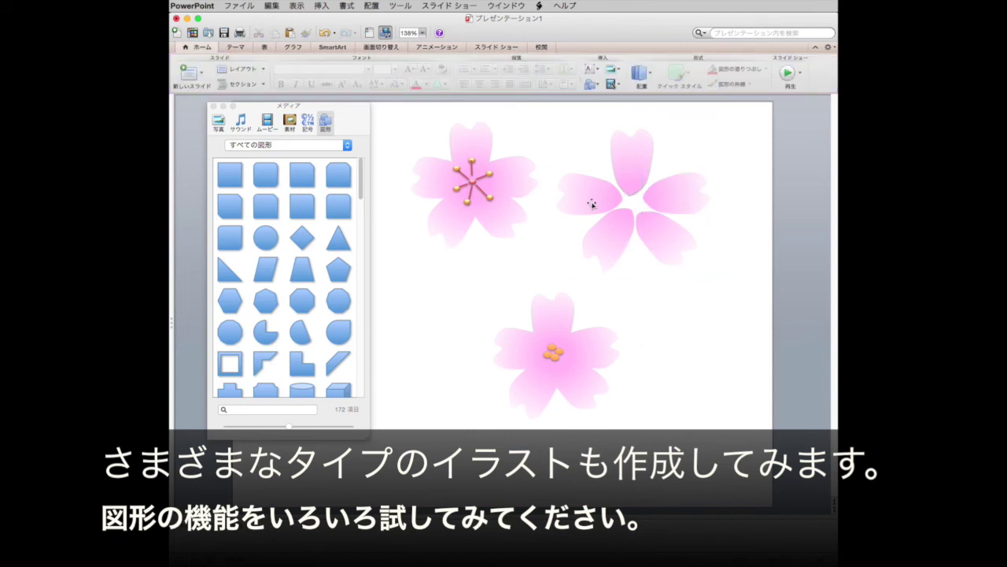
left_click(634, 172)
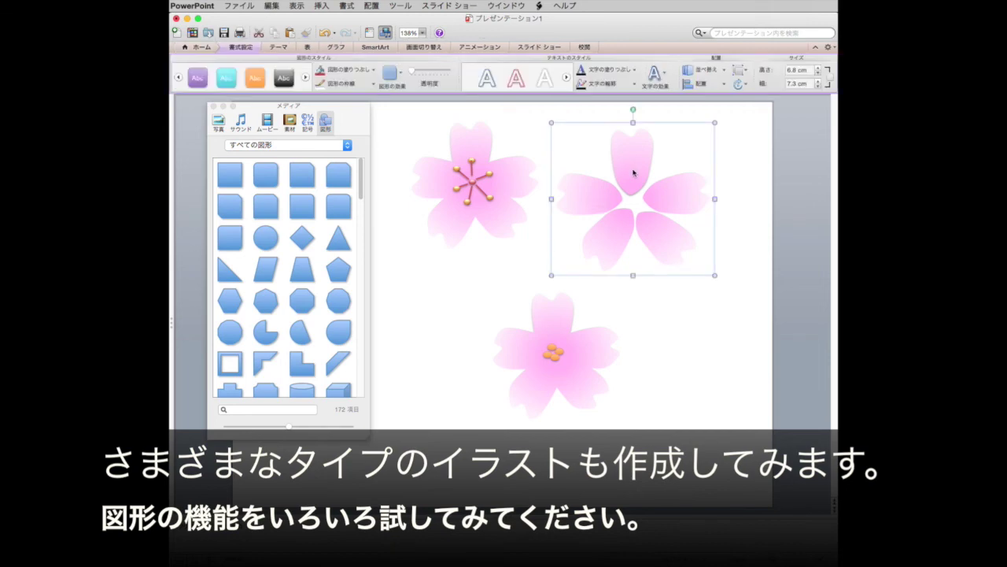
left_click(606, 201)
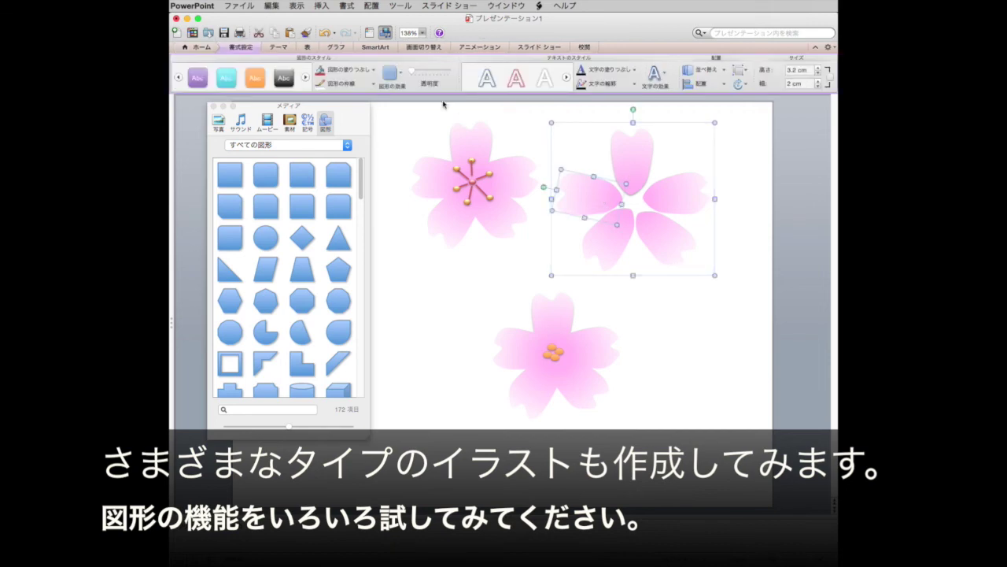
left_click(392, 77)
Apply an outer drop shadow to the left, lower-left and lower-right petals
mouse_move(423, 96)
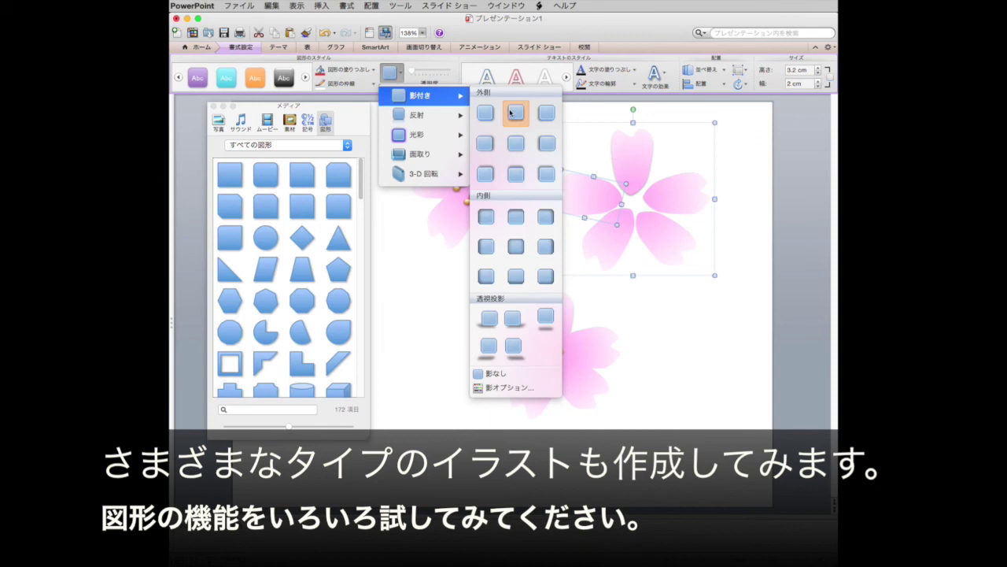
left_click(485, 113)
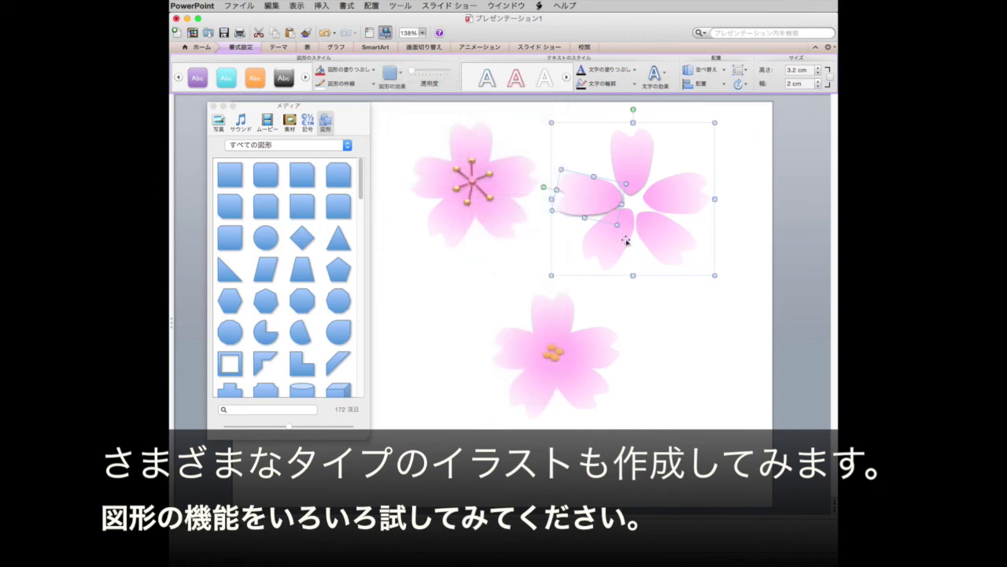
left_click(617, 241)
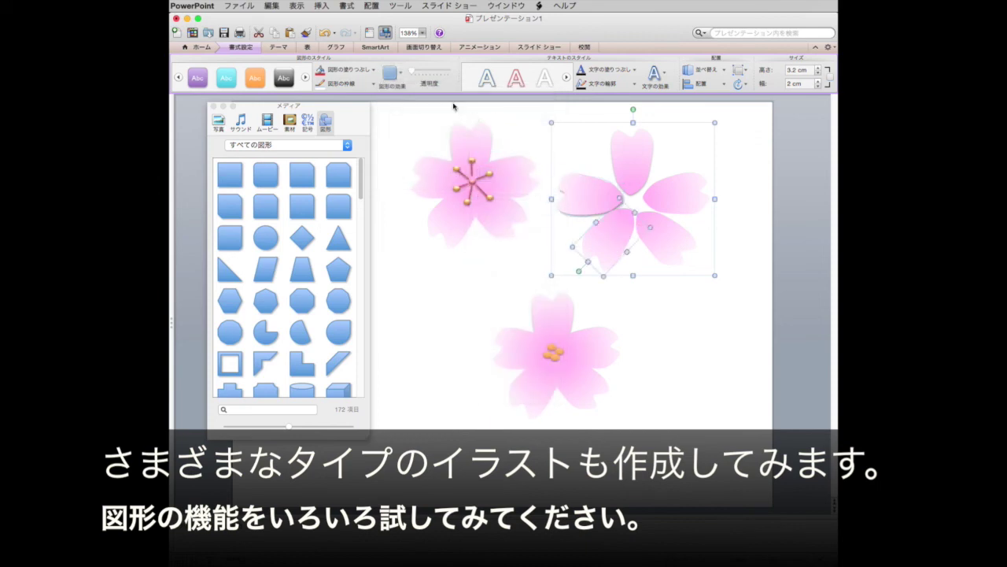
left_click(391, 74)
mouse_move(423, 95)
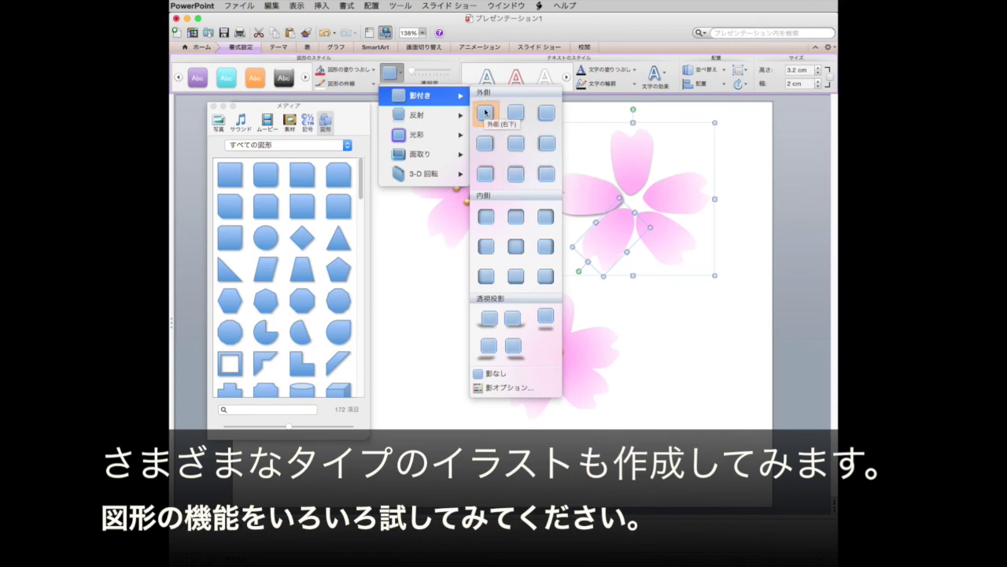
left_click(485, 113)
left_click(677, 232)
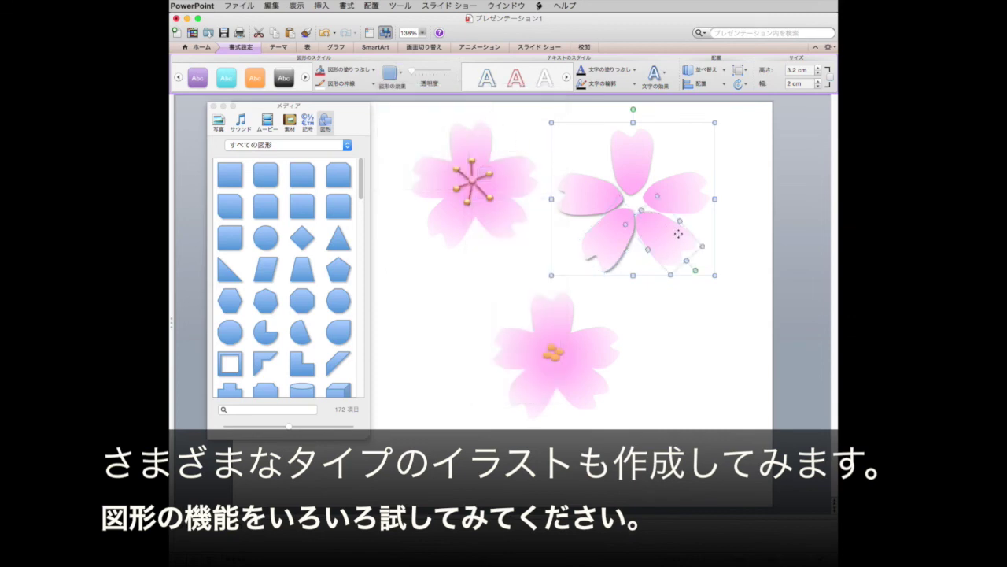
left_click(391, 73)
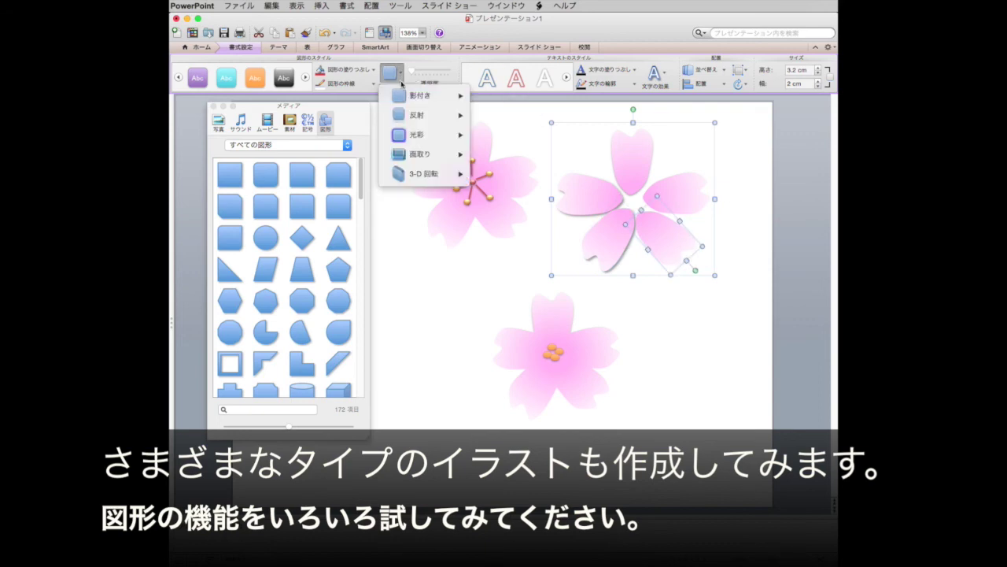
mouse_move(418, 95)
left_click(486, 113)
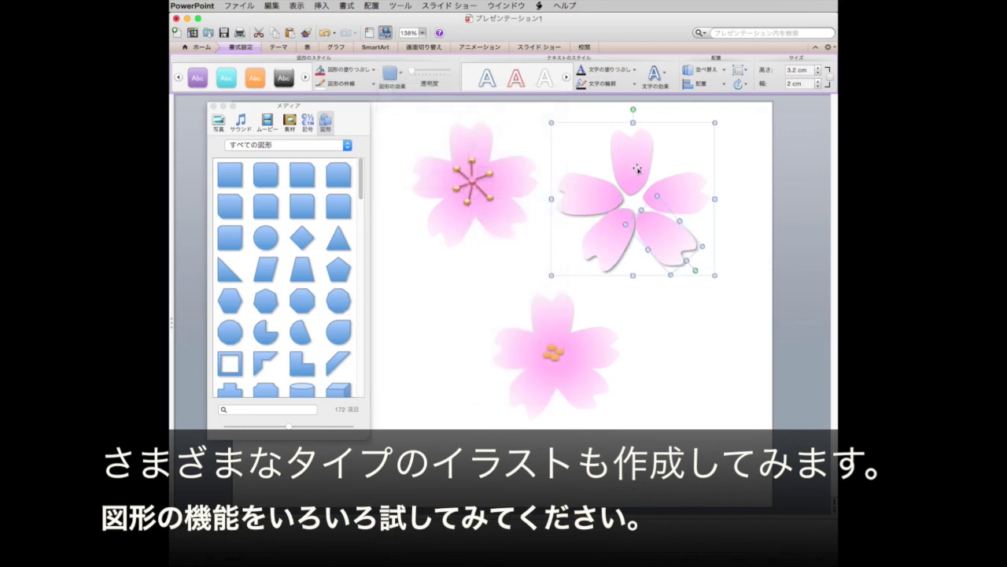
Apply an outer drop shadow to the right and top petals
left_click(667, 189)
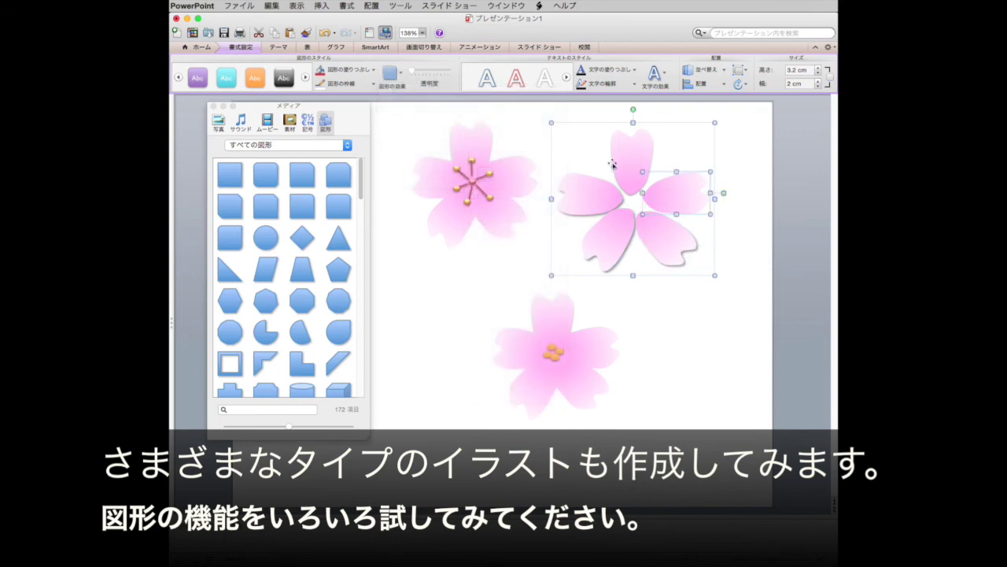
left_click(389, 79)
mouse_move(425, 95)
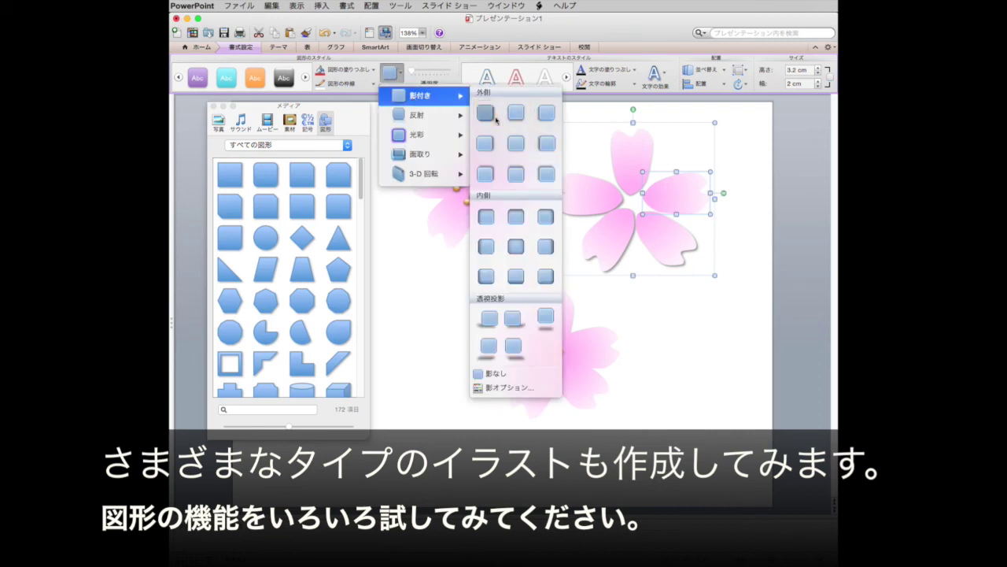
left_click(496, 119)
left_click(639, 160)
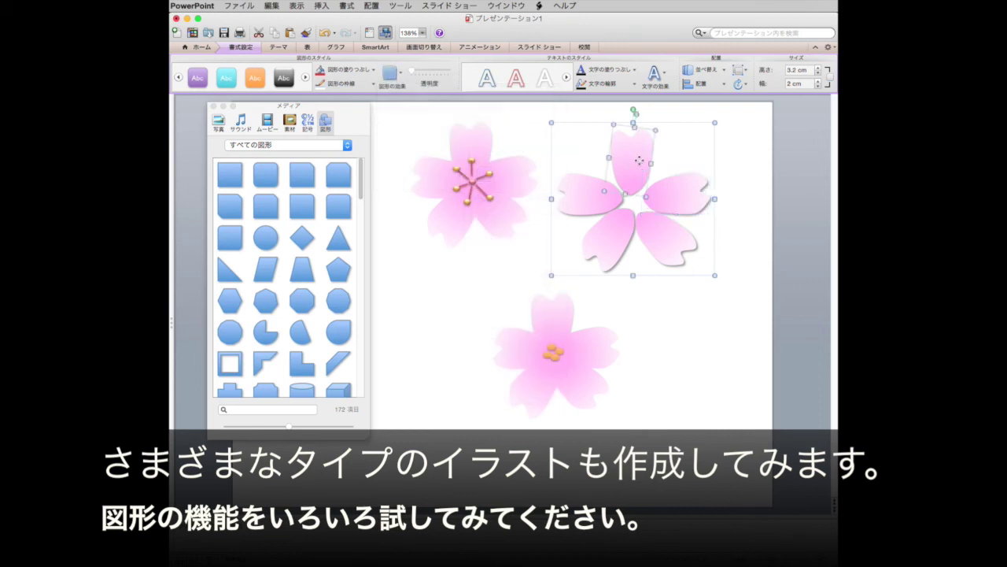
left_click(391, 74)
mouse_move(435, 96)
left_click(504, 116)
left_click(675, 353)
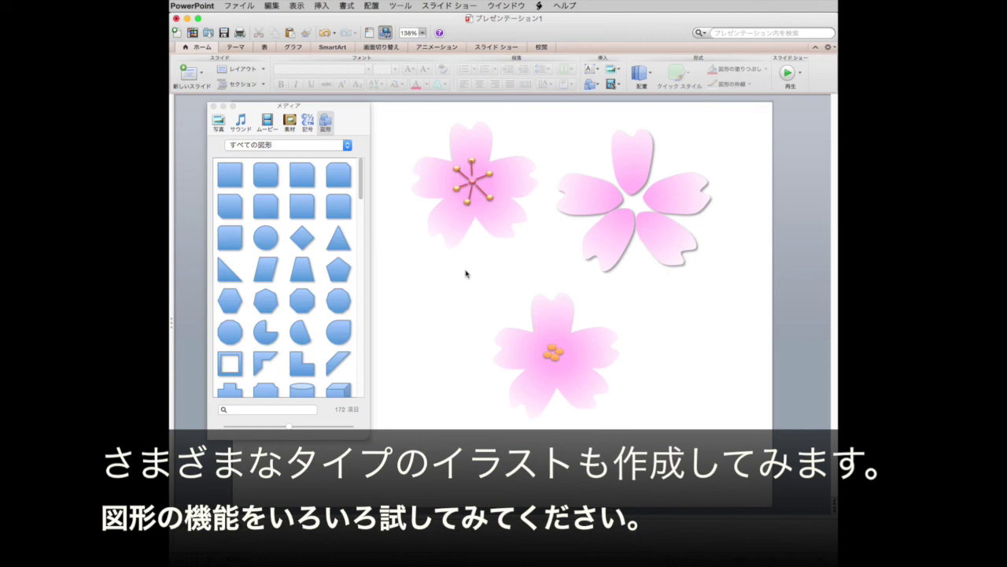
Bring the top-left blossom's stamen shape to the front (最前面へ移動)
left_click(473, 160)
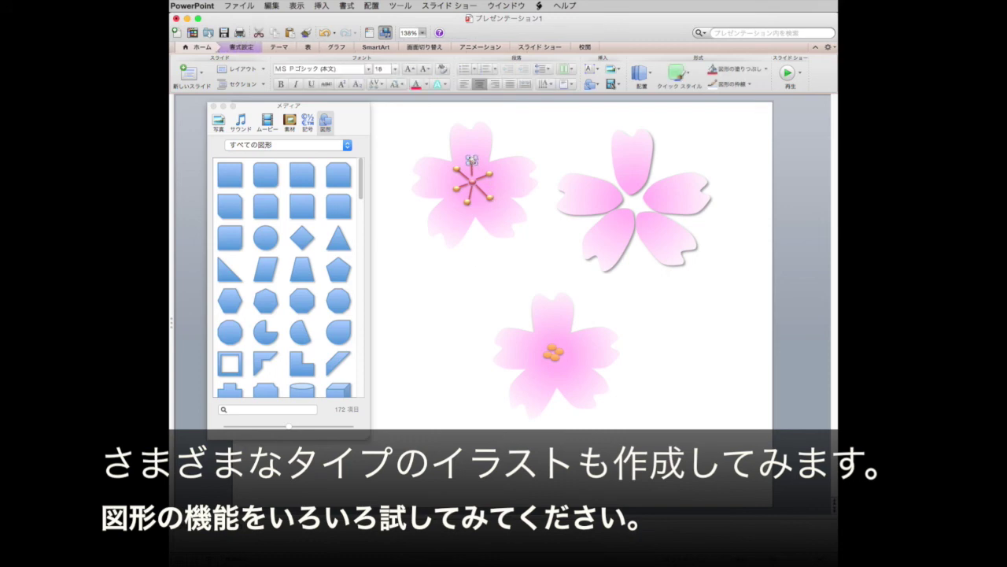
left_click(526, 153)
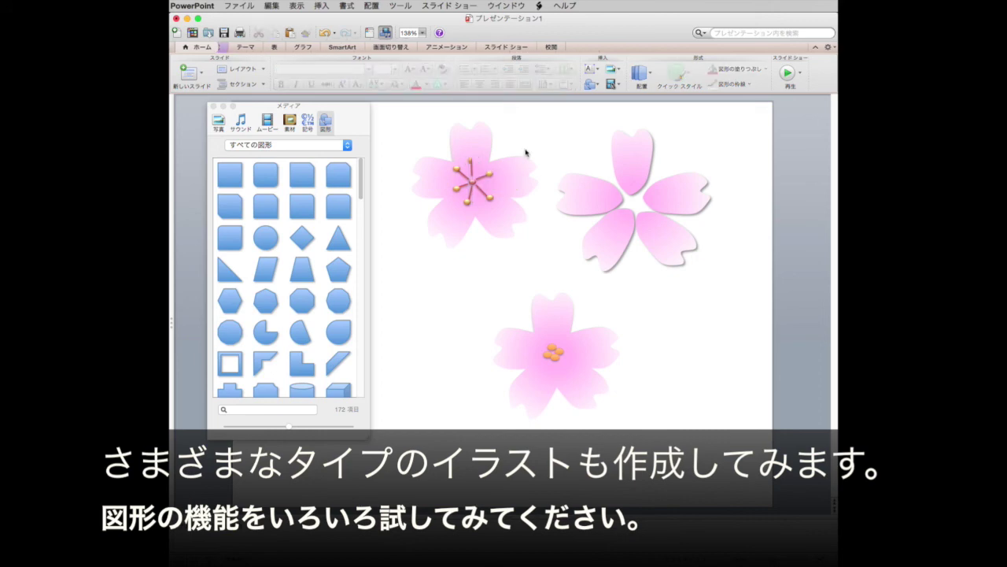
left_click(458, 166)
left_click(565, 142)
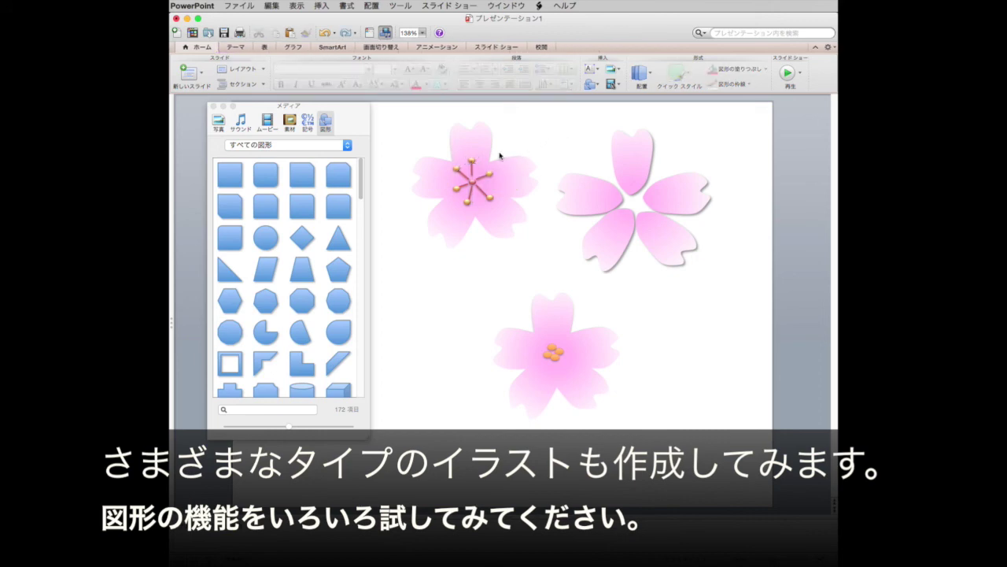
left_click(473, 159)
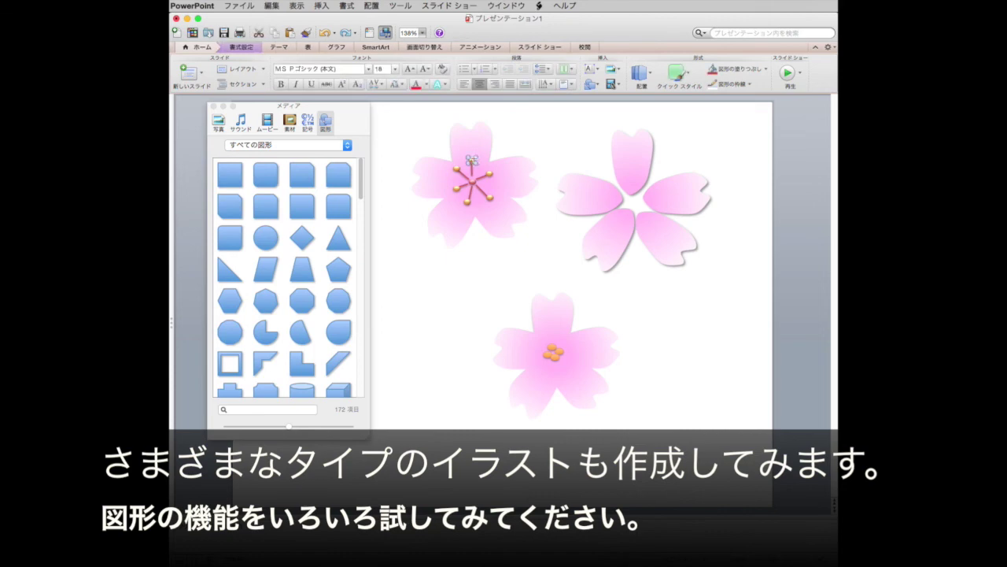
right_click(471, 159)
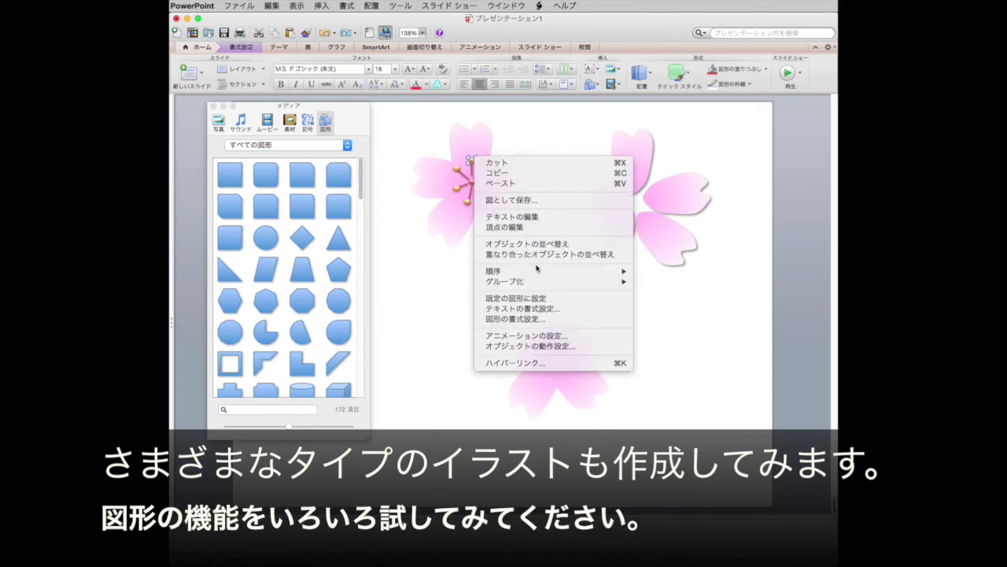
mouse_move(551, 270)
left_click(639, 272)
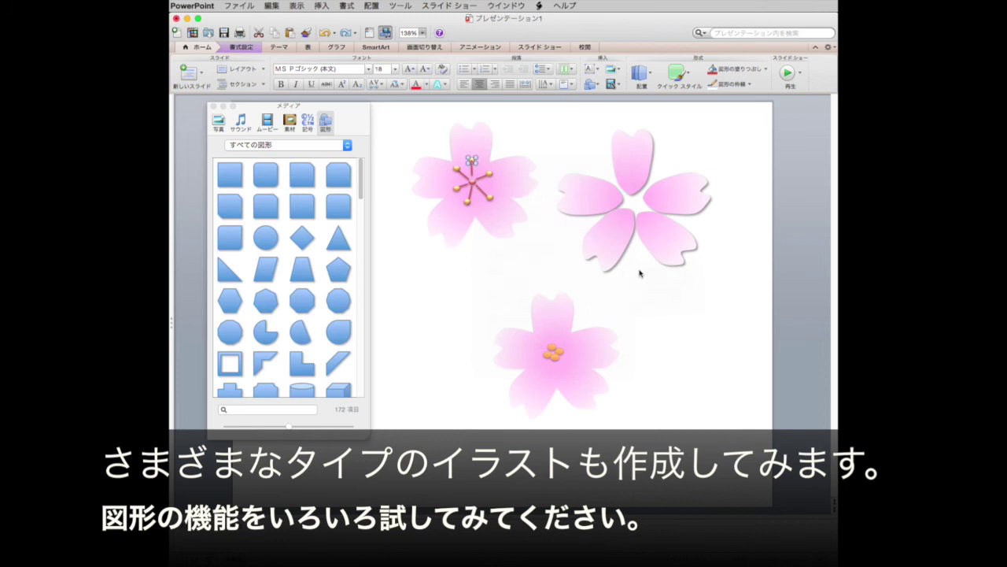
left_click(710, 331)
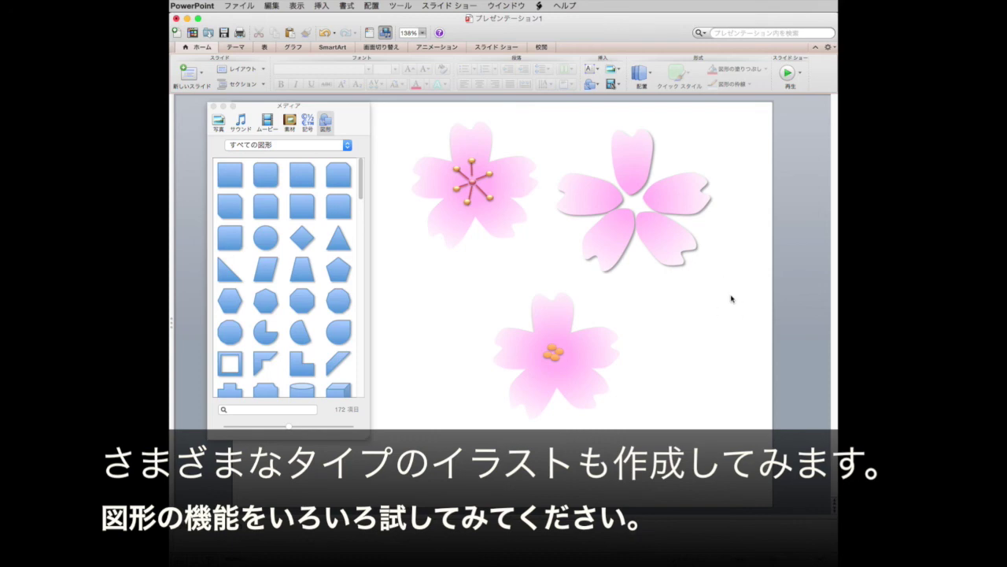
Copy the spread-petal blossom and paste it at the slide's lower right
left_click_drag(740, 304, 540, 102)
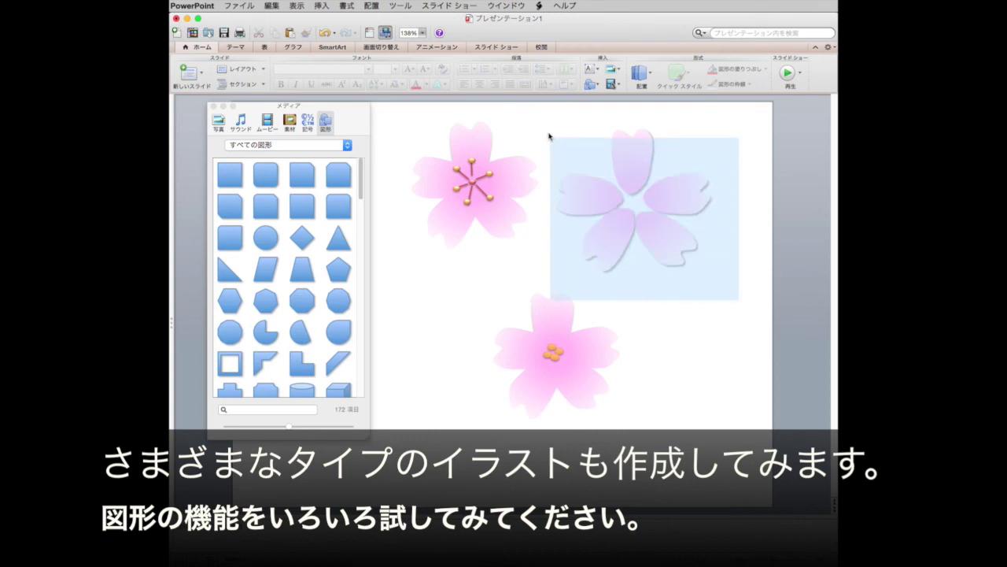
right_click(583, 201)
left_click(605, 215)
right_click(665, 319)
left_click(691, 347)
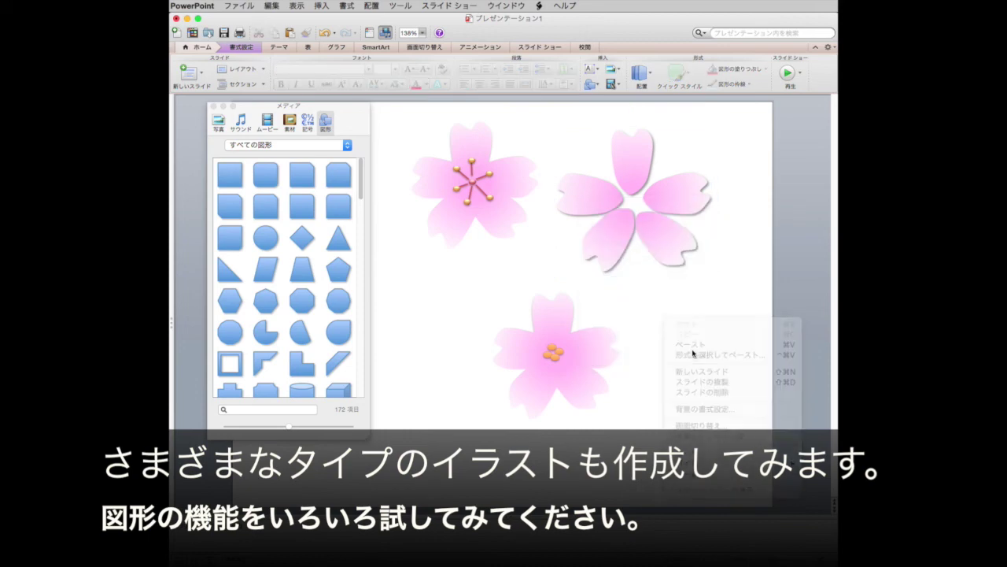
left_click_drag(658, 256, 693, 412)
Shift the lower-left blossom leftward and shrink the pasted copy
left_click_drag(459, 268, 649, 429)
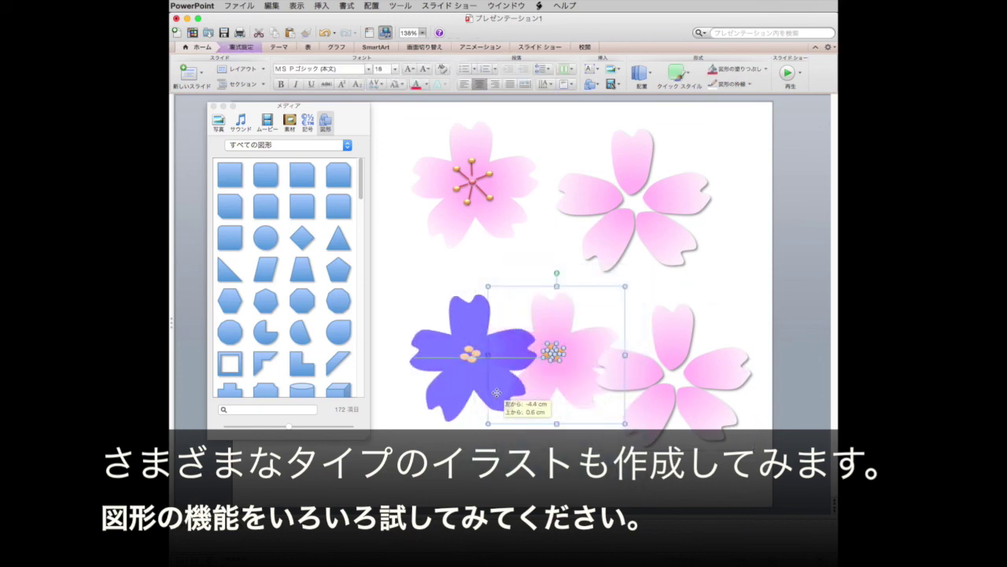
left_click_drag(579, 391, 491, 372)
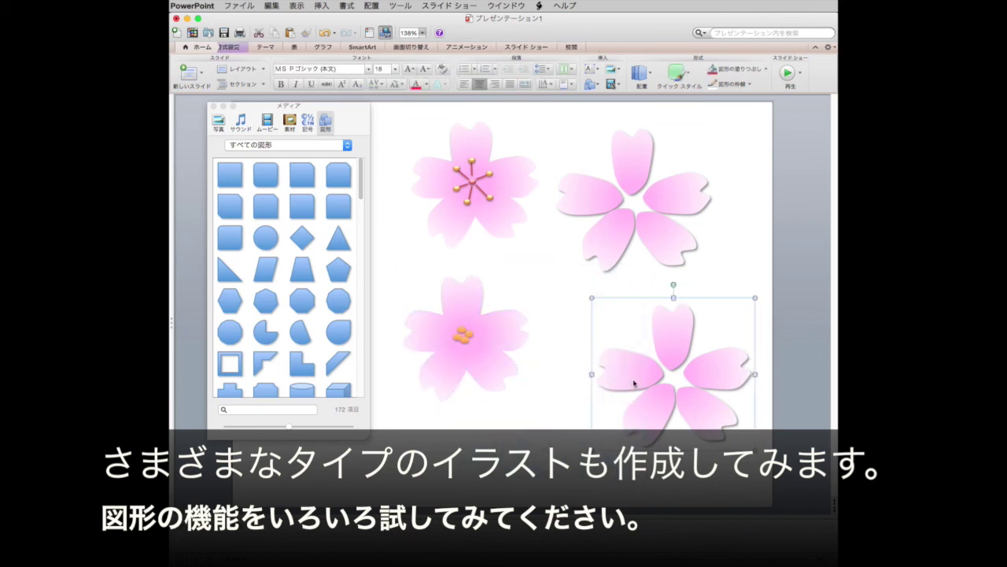
left_click_drag(634, 383, 594, 370)
left_click_drag(705, 424, 678, 398)
left_click(682, 402)
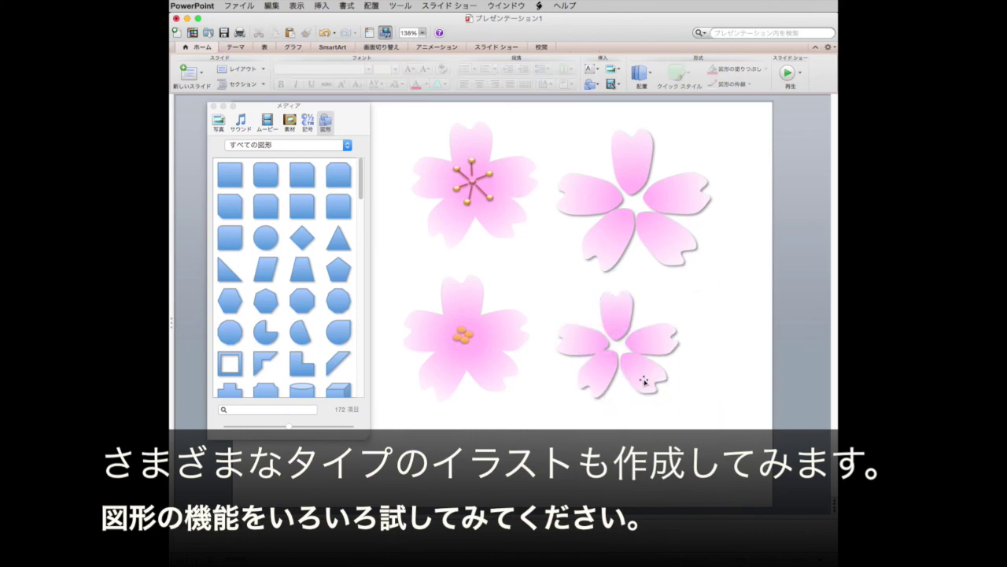
Nudge one petal of the smaller blossom lower and reselect its group
left_click(611, 383)
left_click(610, 380)
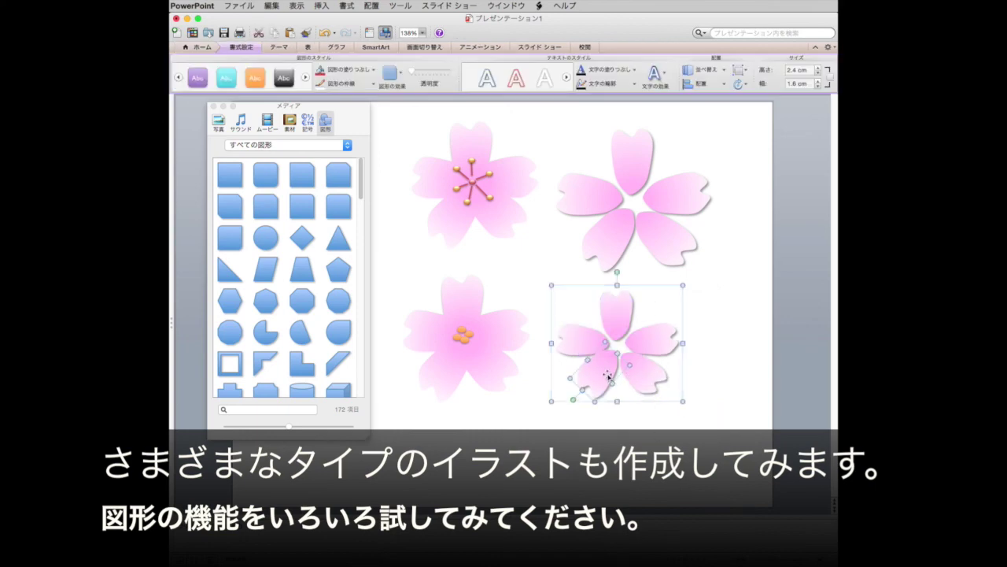
left_click_drag(607, 374, 610, 378)
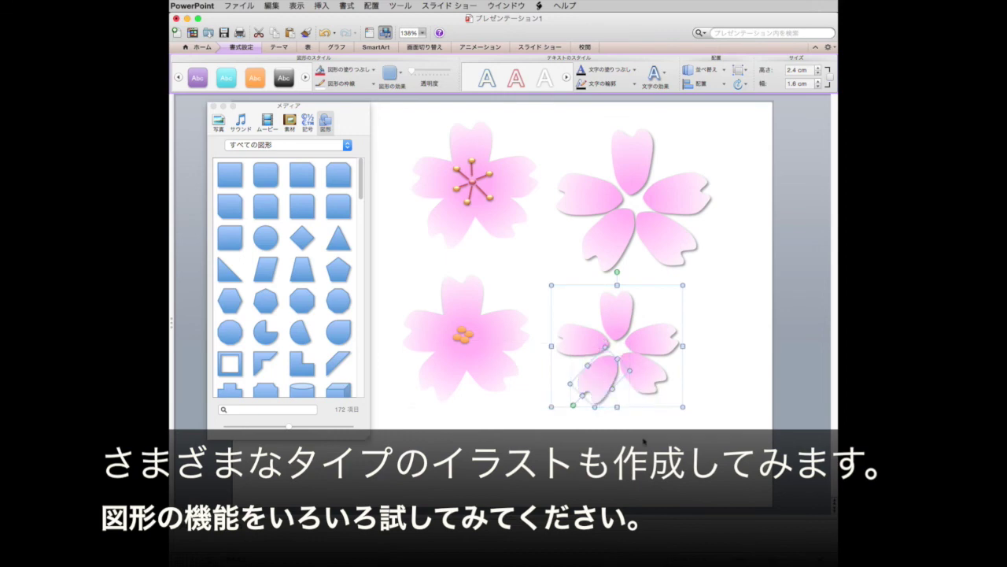
left_click(629, 335)
left_click(621, 320)
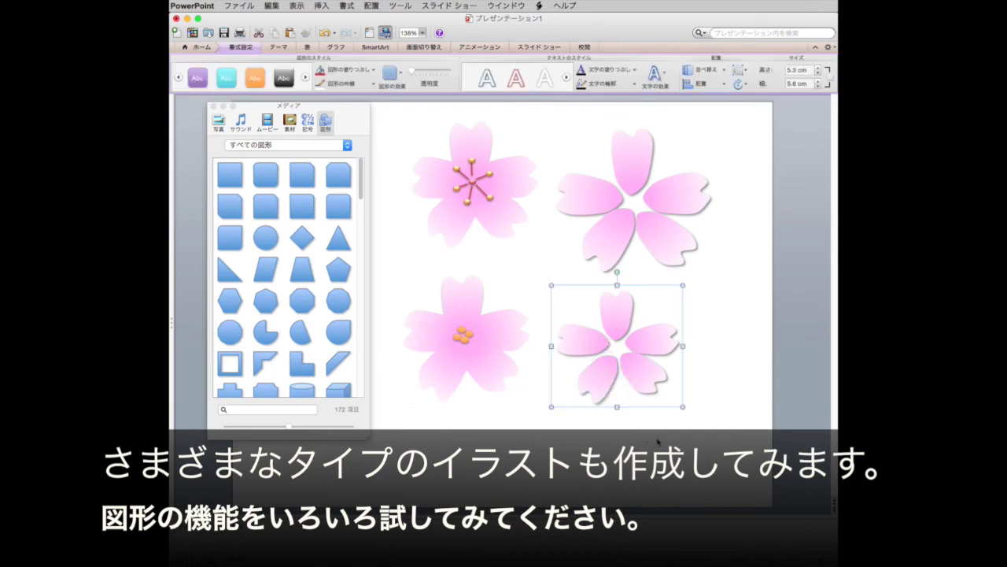
left_click(653, 370)
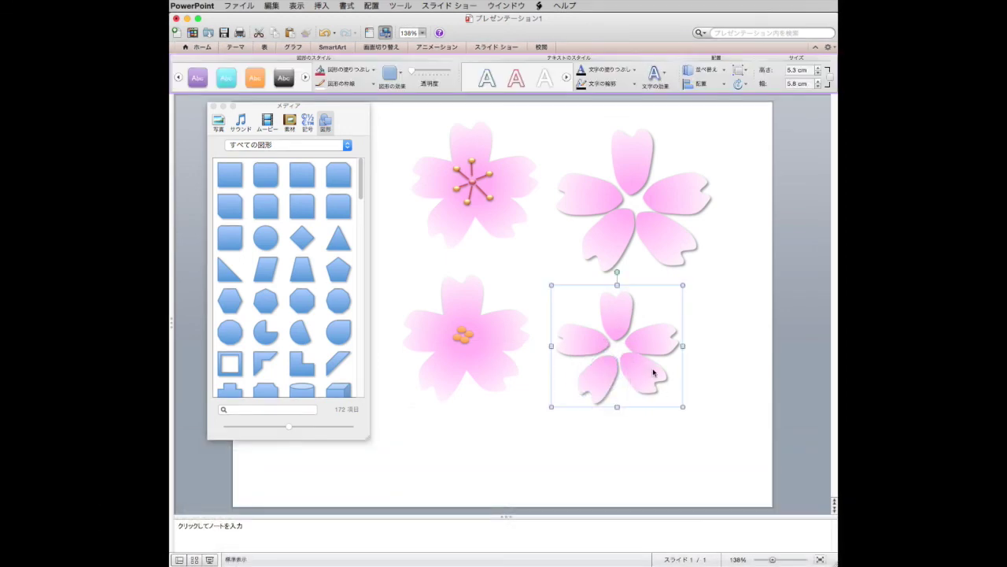
Set the smaller blossom's gradient colour to vivid magenta in 図形の書式設定 and shift it slightly right
right_click(653, 369)
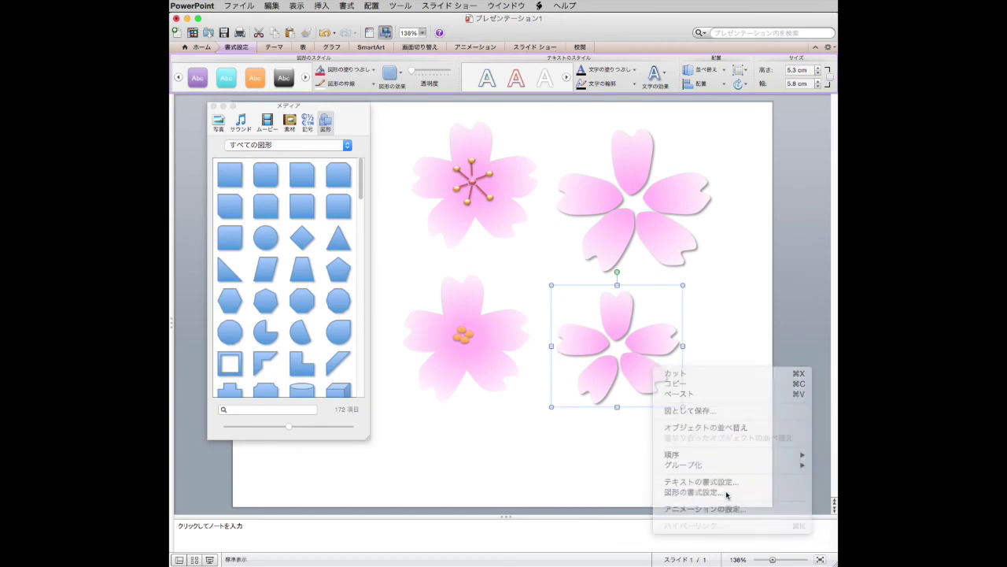
left_click(727, 493)
left_click(406, 132)
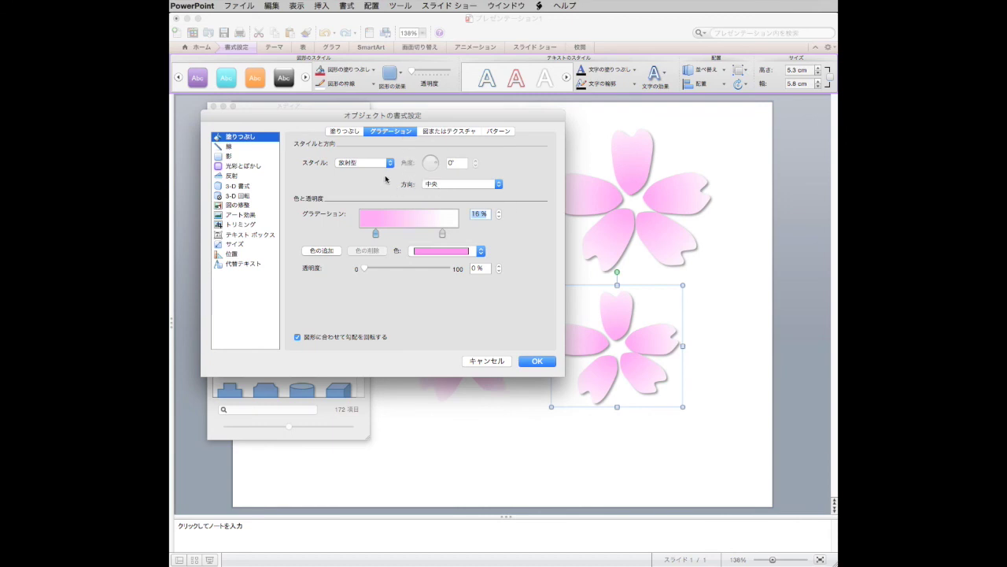
left_click(480, 251)
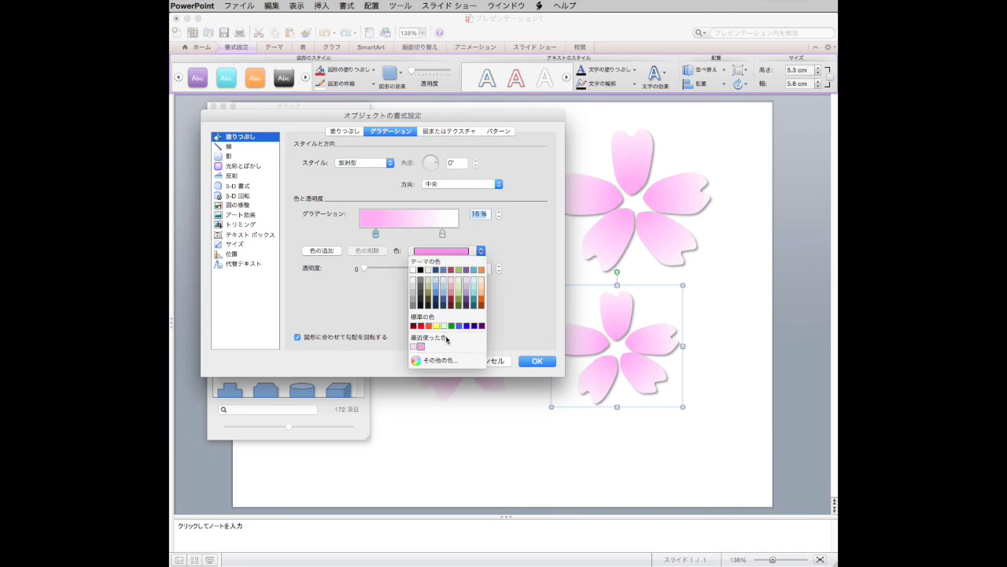
left_click(441, 359)
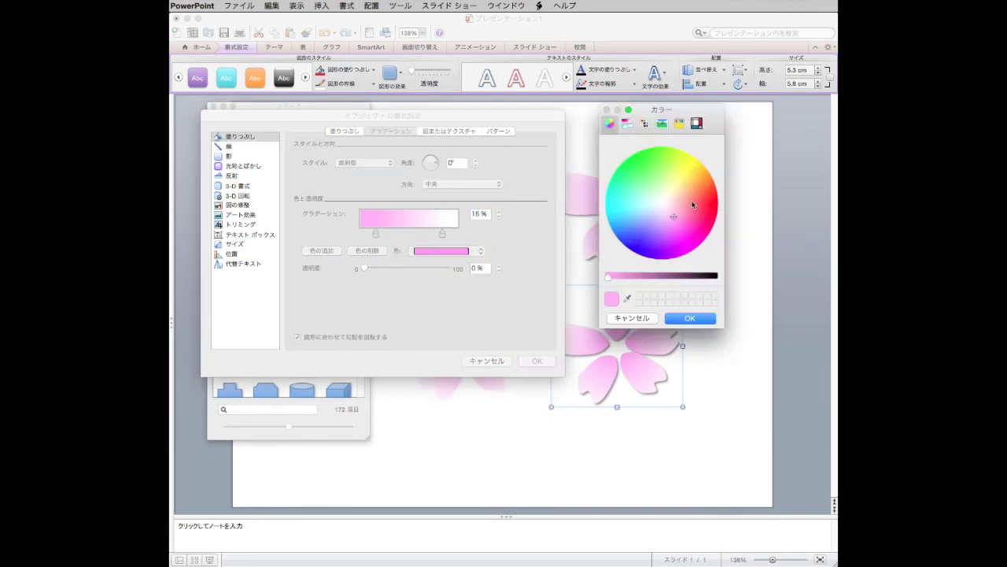
left_click_drag(695, 233, 695, 241)
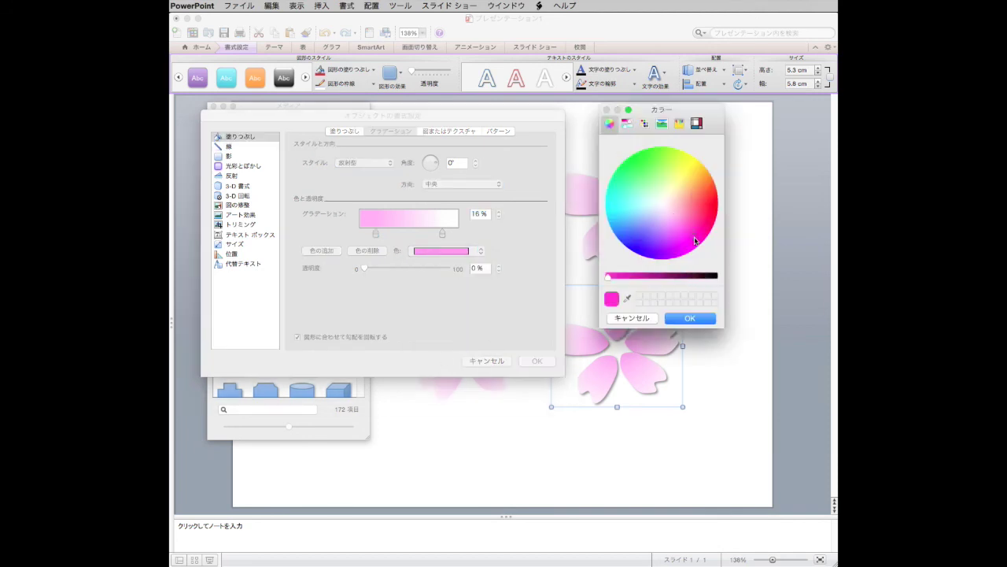
left_click(690, 318)
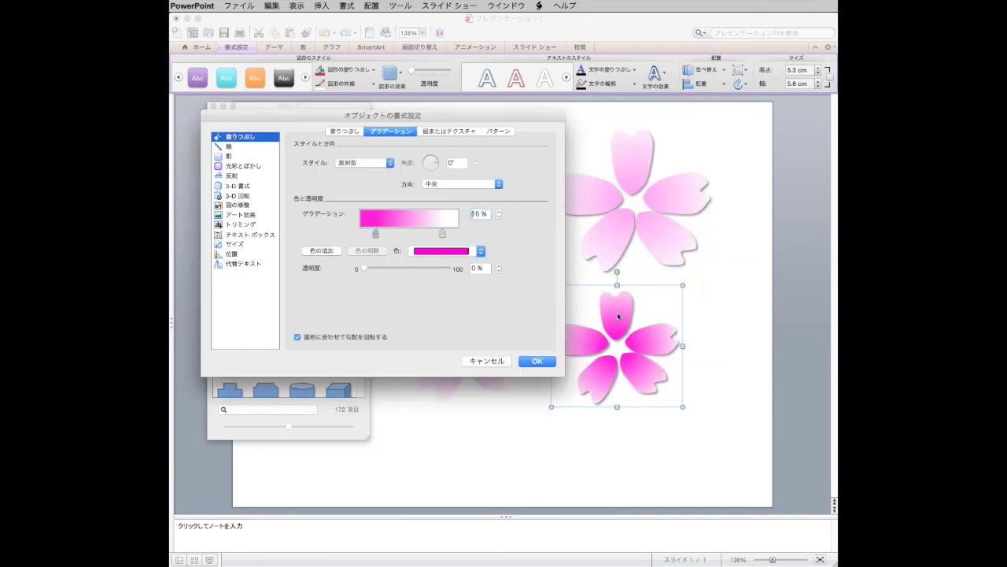
left_click(538, 361)
left_click(726, 362)
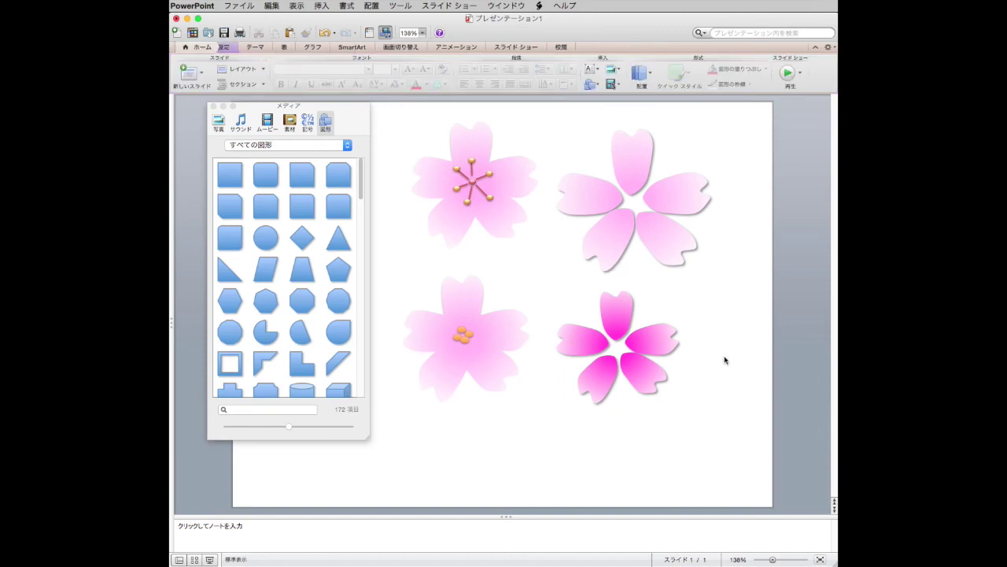
left_click_drag(666, 347, 691, 363)
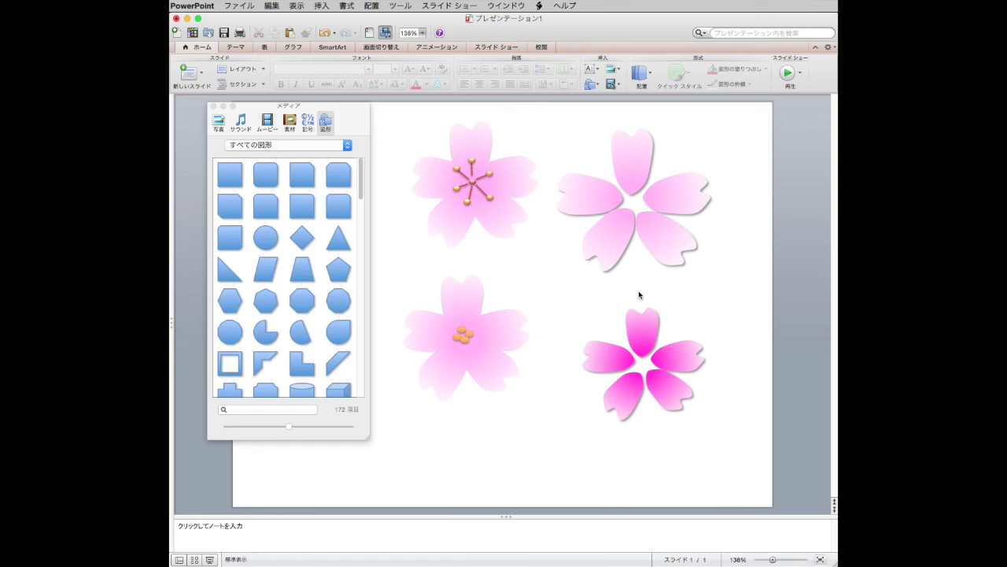
Duplicate the right petal of the magenta flower onto the slide
left_click(689, 361)
left_click(687, 361)
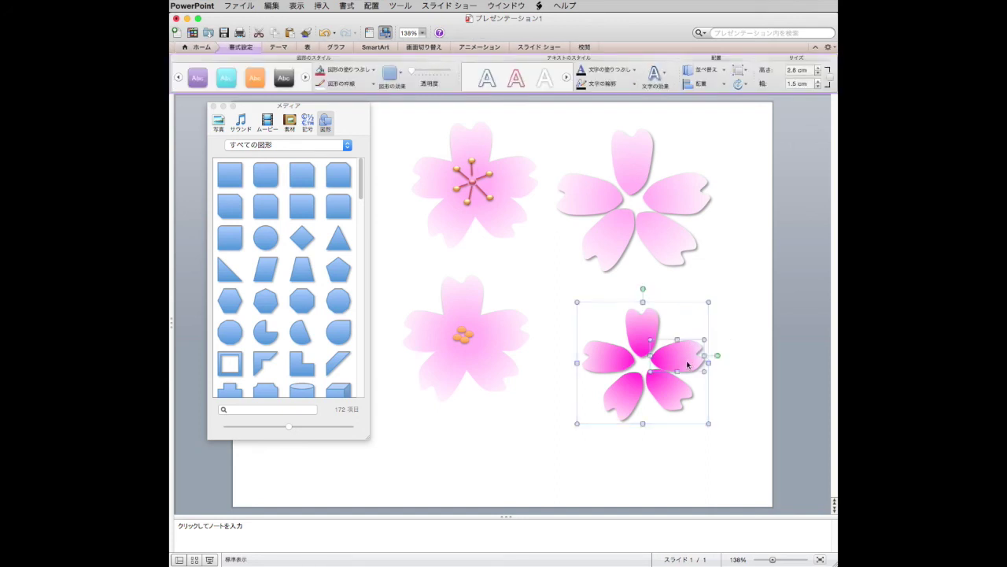
right_click(687, 364)
left_click(696, 376)
left_click(510, 441)
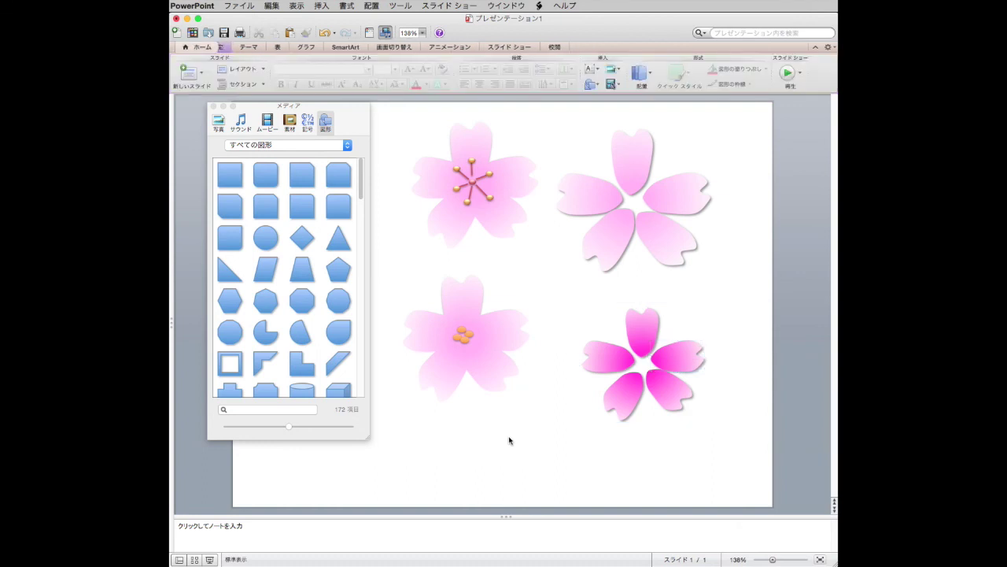
right_click(509, 441)
left_click(527, 444)
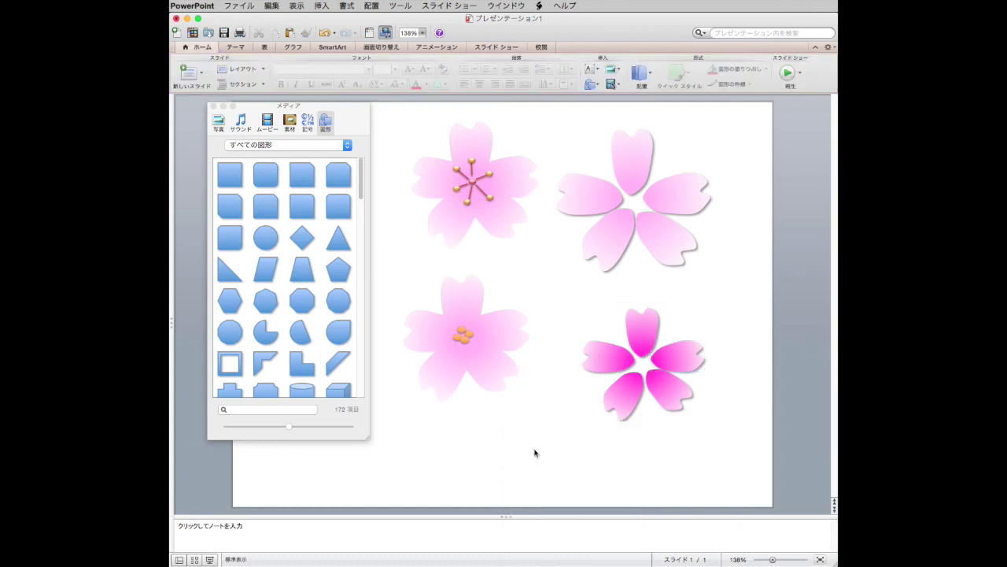
Position the copied petal below the magenta flower, tilted at an angle
mouse_move(667, 375)
left_mouse_down()
mouse_move(554, 441)
mouse_move(600, 427)
mouse_move(595, 418)
mouse_move(559, 451)
left_mouse_up()
left_click(625, 456)
left_click(631, 465)
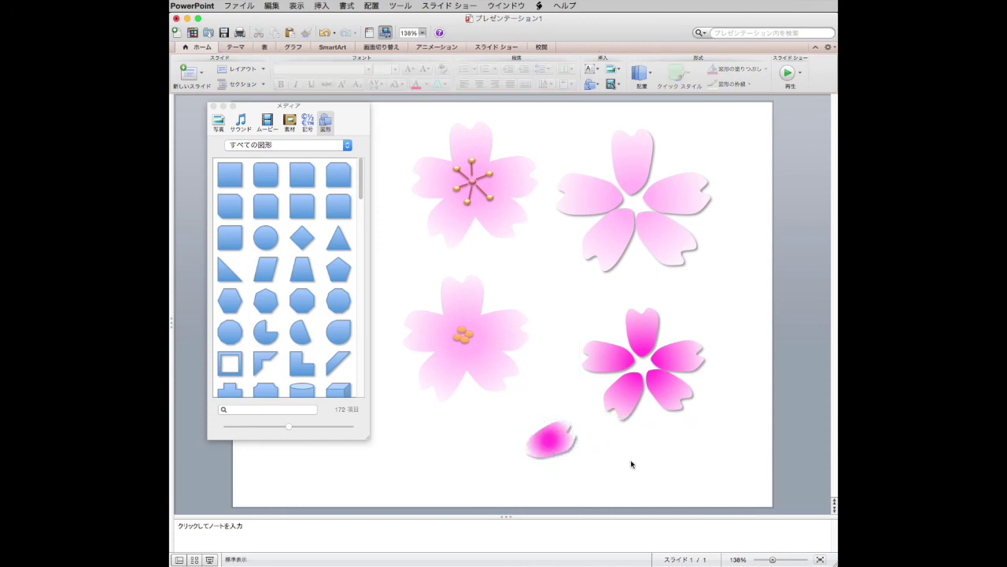
Apply a 反射 (reflection) preset from 図形の効果 to the loose petal
left_click(558, 445)
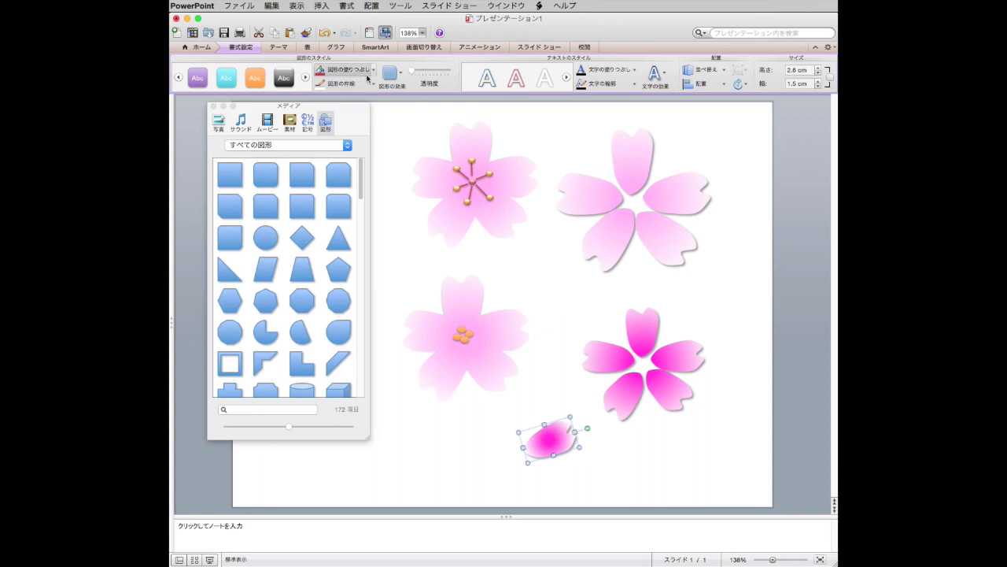
left_click(400, 78)
mouse_move(429, 115)
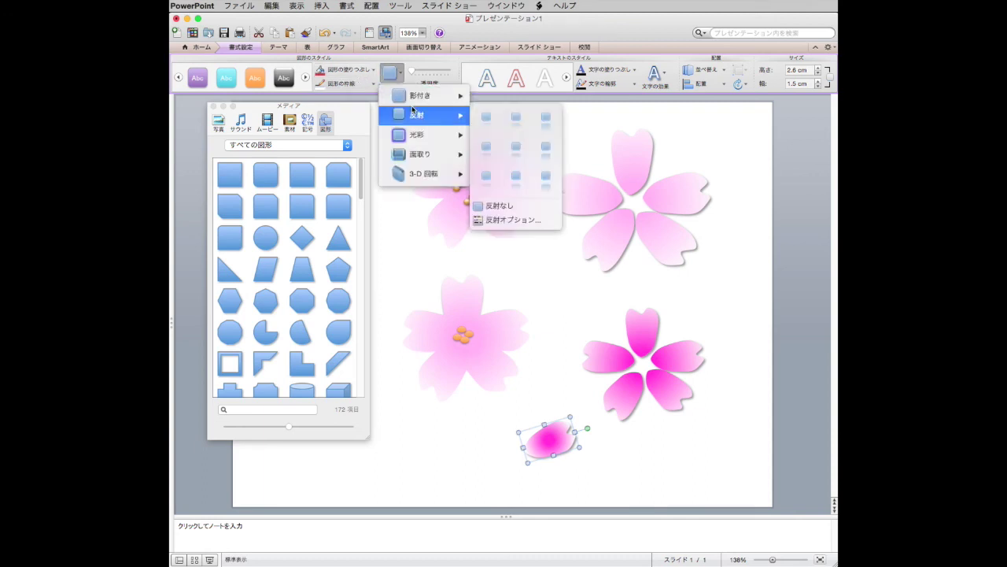
left_click(543, 124)
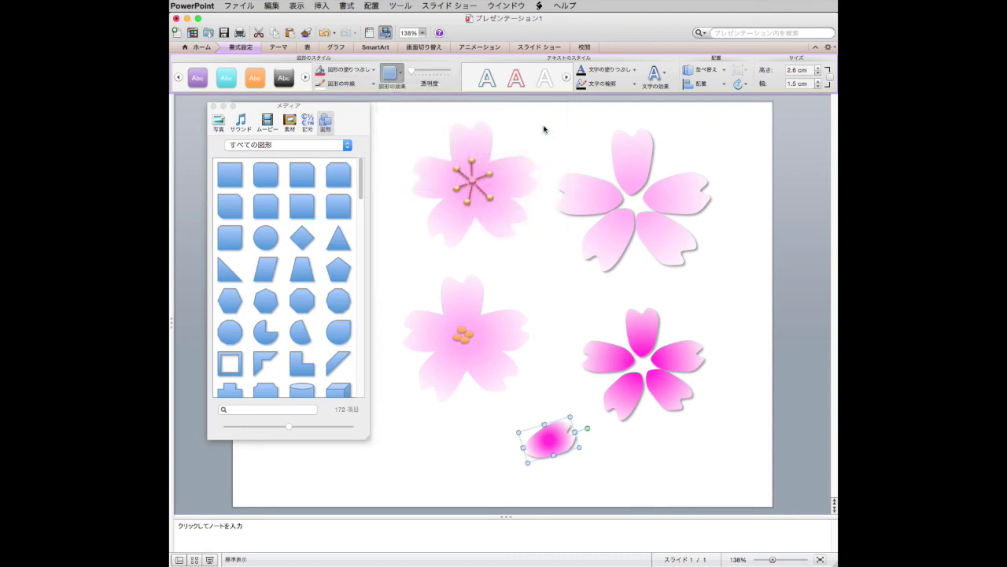
left_click(722, 451)
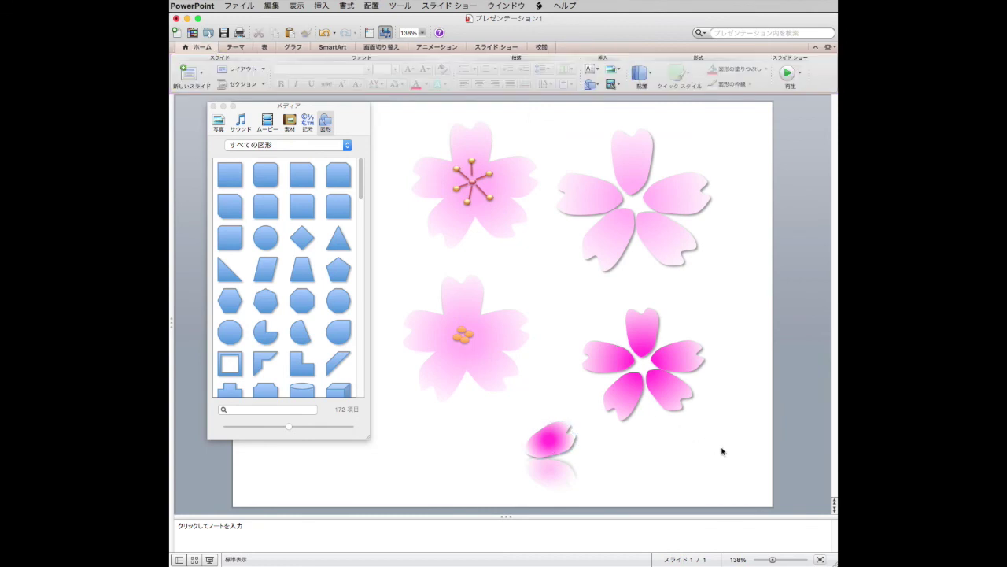